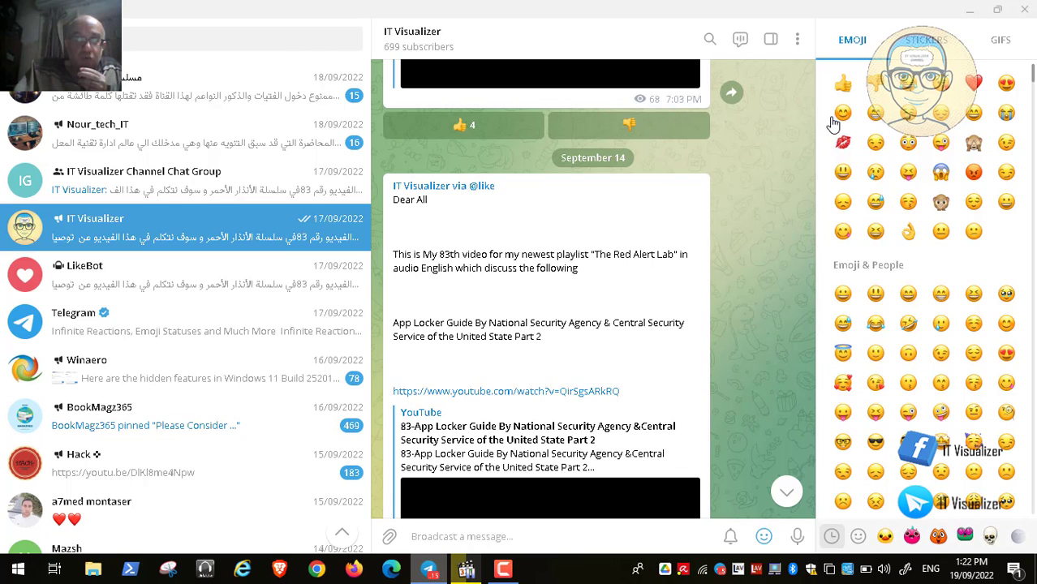
Step: Minimize Telegram, switch to the video player and play the recorded AppLocker lab session in full screen
{"action": "left_click", "coordinate": [969, 10]}
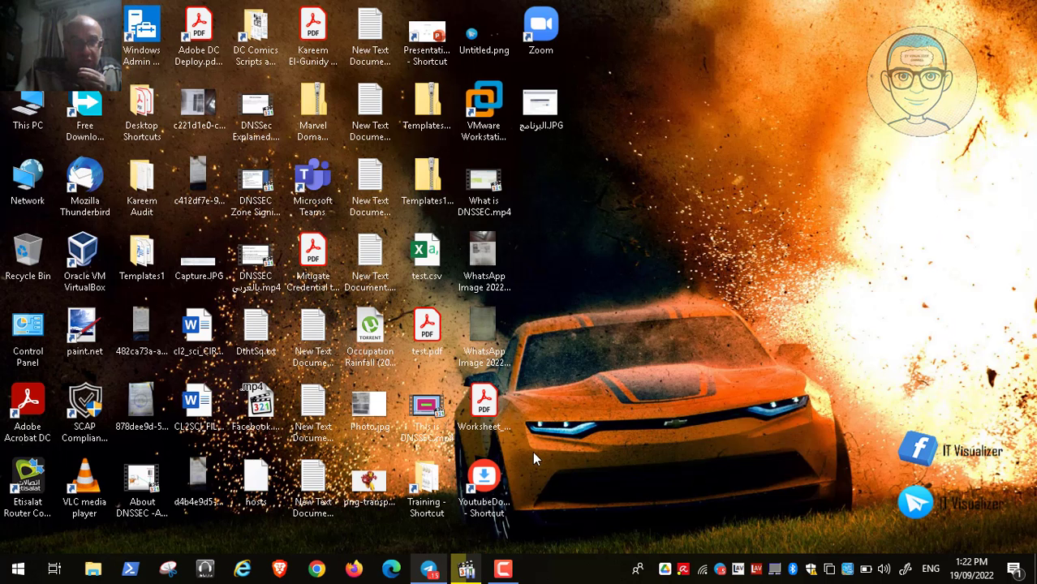
{"action": "left_click", "coordinate": [465, 566]}
{"action": "double_click", "coordinate": [431, 379]}
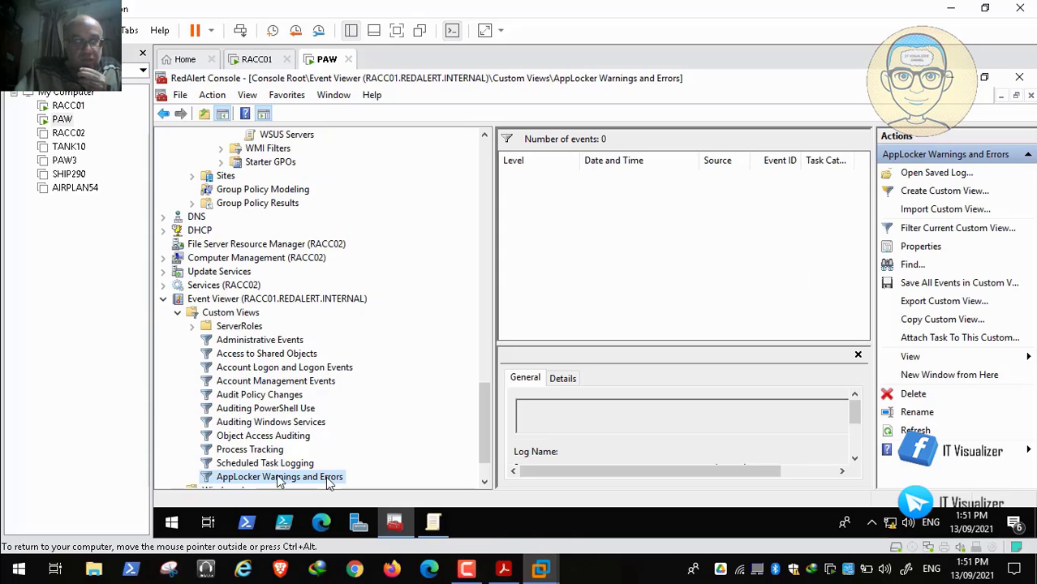
{"action": "left_click", "coordinate": [12, 553]}
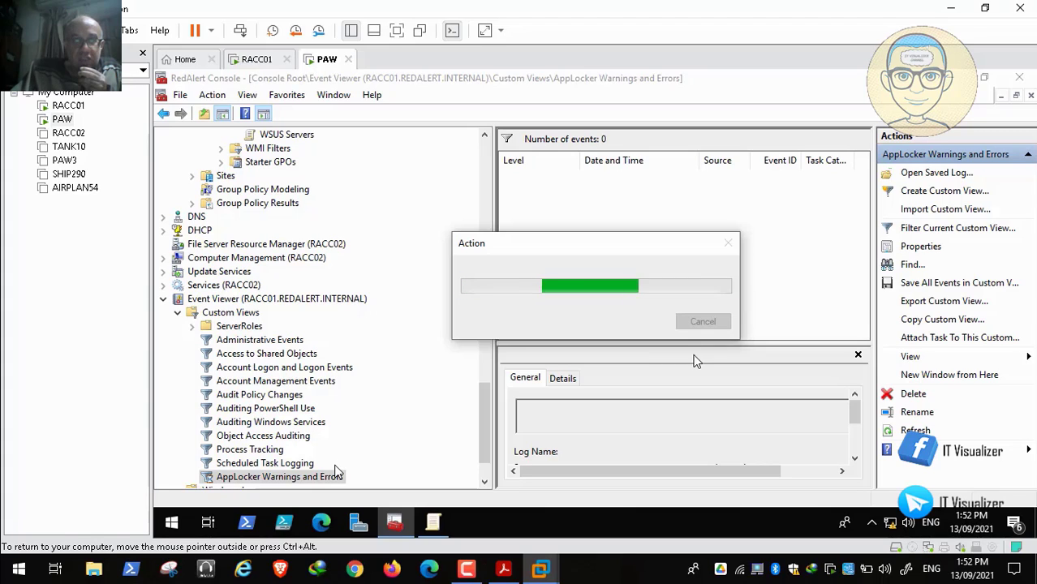
Step: Follow the AppLocker guide PDF from the Event Viewer instructions to the Tailoring Rules section and pause the playback there
{"action": "left_click", "coordinate": [503, 573]}
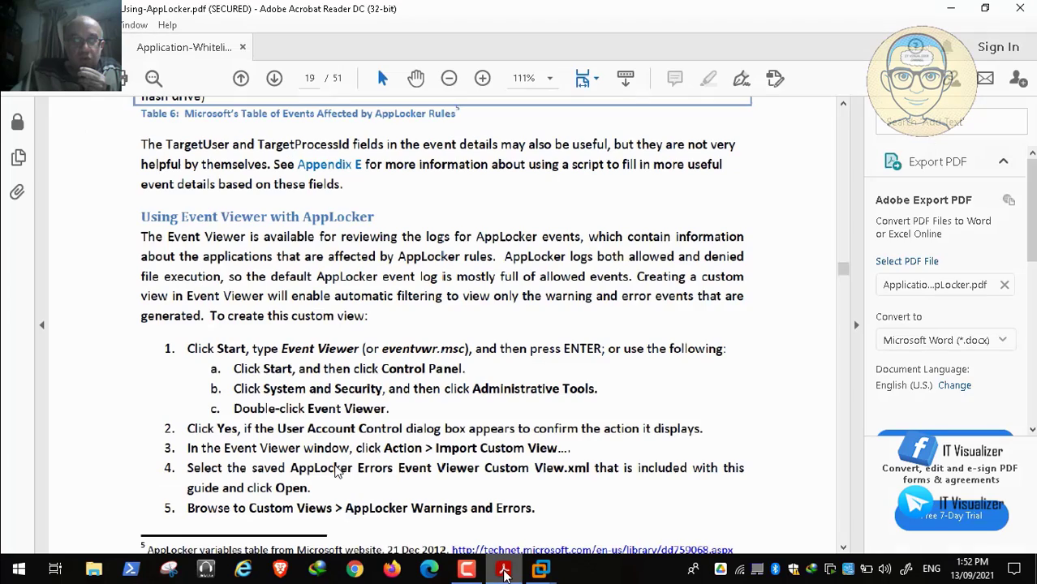
{"action": "scroll", "coordinate": [338, 471], "scroll_direction": "down", "scroll_amount": 1}
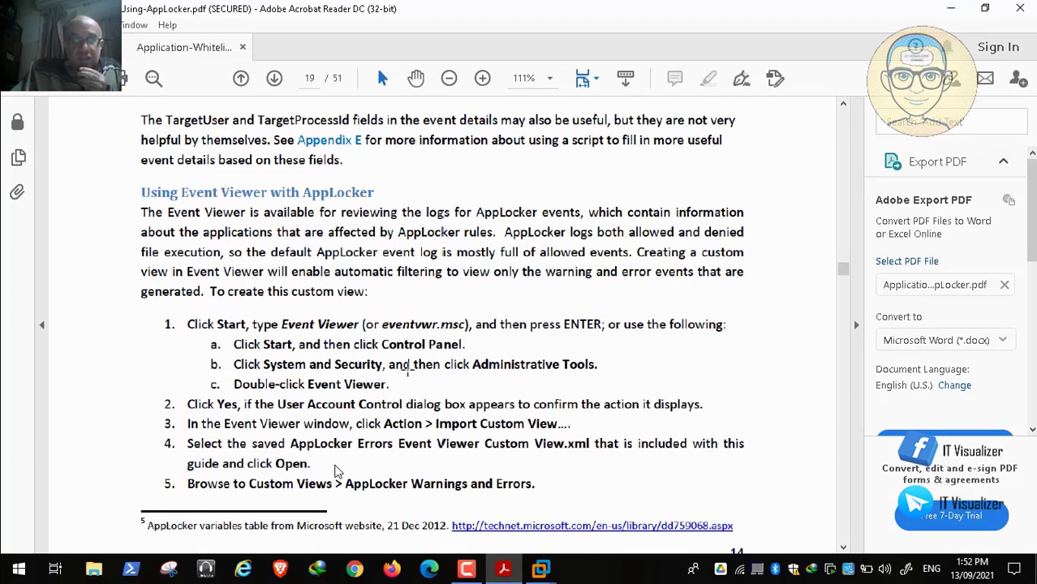
{"action": "scroll", "coordinate": [337, 471], "scroll_direction": "down", "scroll_amount": 10}
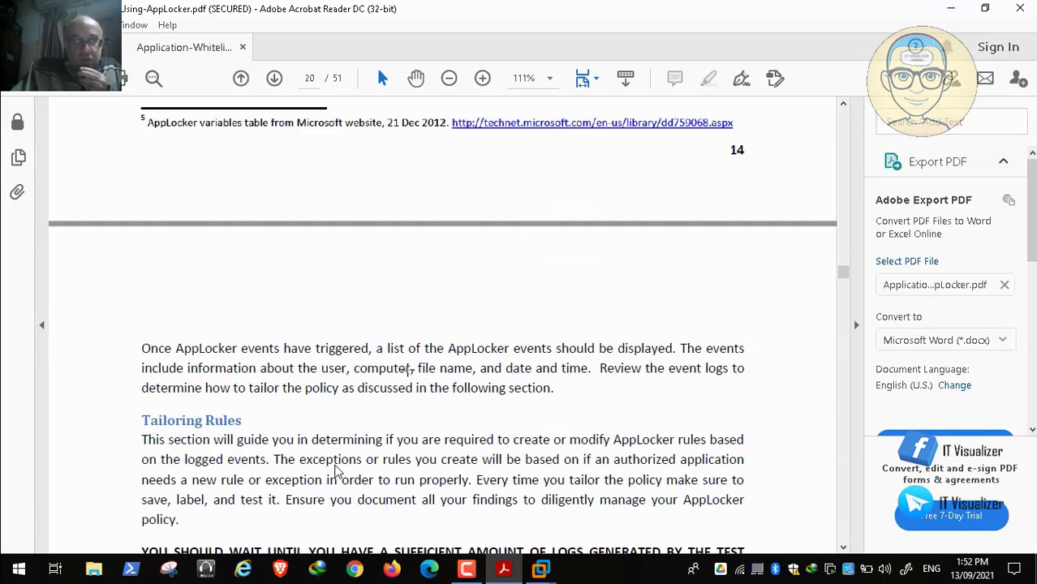
{"action": "mouse_move", "coordinate": [173, 576]}
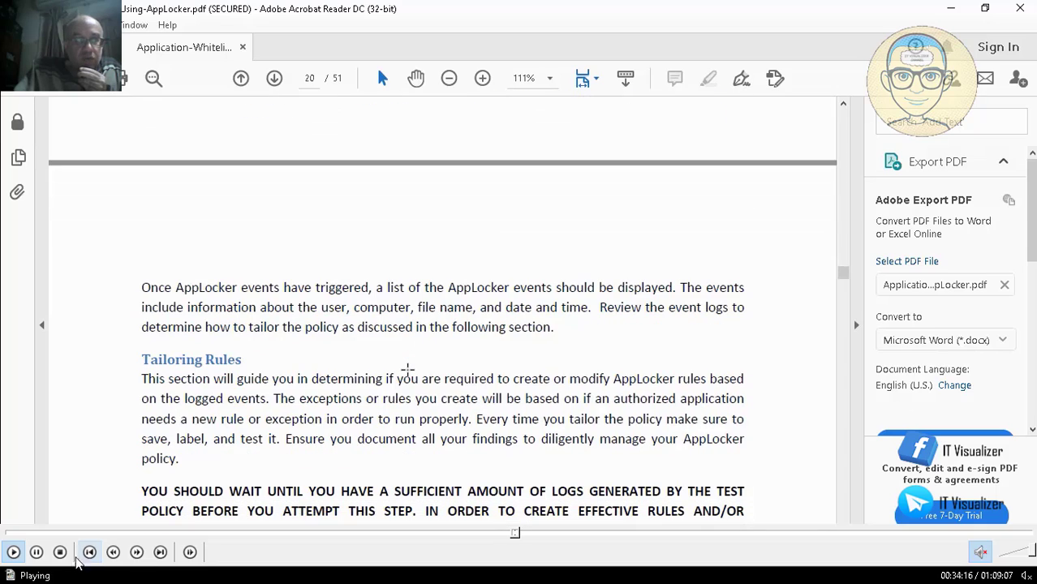
{"action": "left_click", "coordinate": [36, 551]}
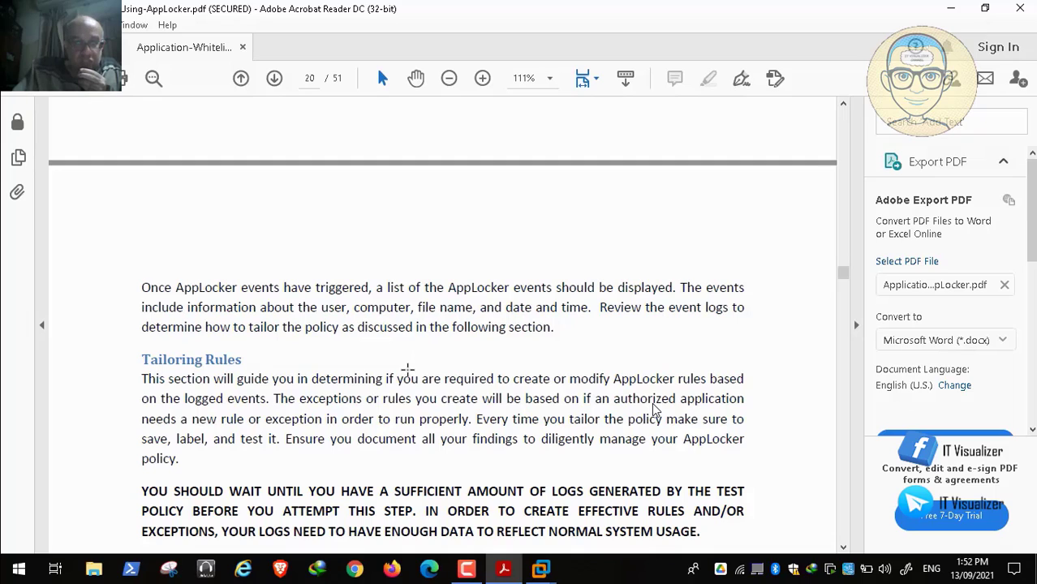
Step: Resume the playback, read the Tailoring Rules section and the Decision Tree introduction on page 20, and pause at the rule-creation advice
{"action": "key", "text": "space"}
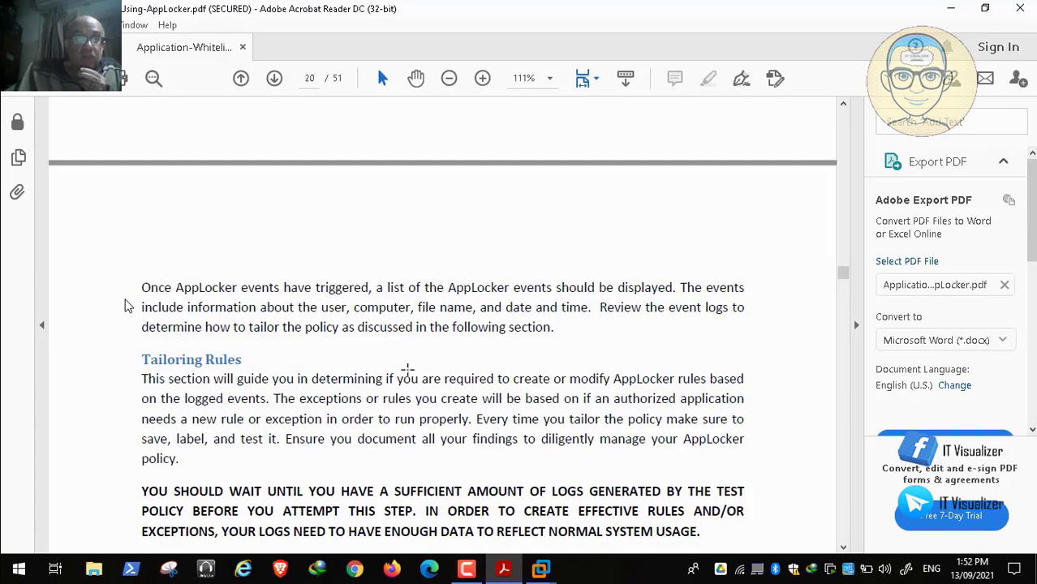
{"action": "scroll", "coordinate": [129, 306], "scroll_direction": "down", "scroll_amount": 1}
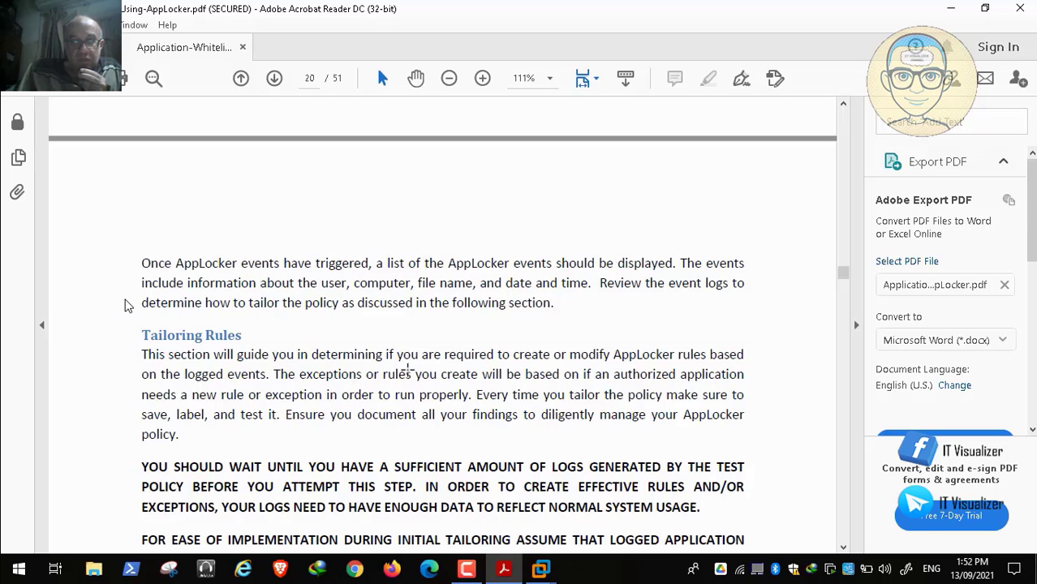
{"action": "scroll", "coordinate": [129, 306], "scroll_direction": "down", "scroll_amount": 4}
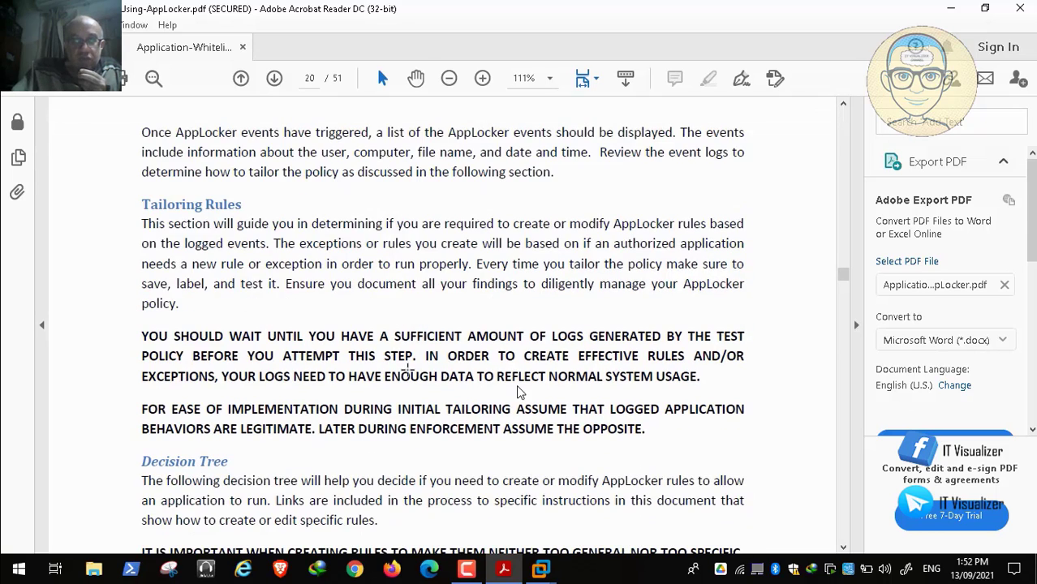
{"action": "scroll", "coordinate": [323, 438], "scroll_direction": "down", "scroll_amount": 1}
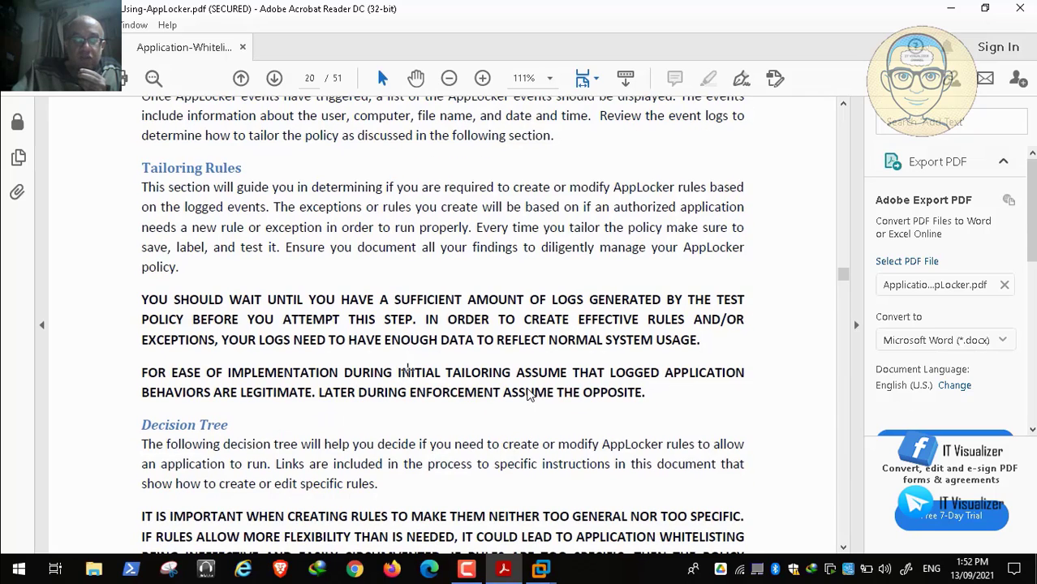
{"action": "scroll", "coordinate": [560, 399], "scroll_direction": "up", "scroll_amount": 1}
{"action": "scroll", "coordinate": [572, 402], "scroll_direction": "up", "scroll_amount": 1}
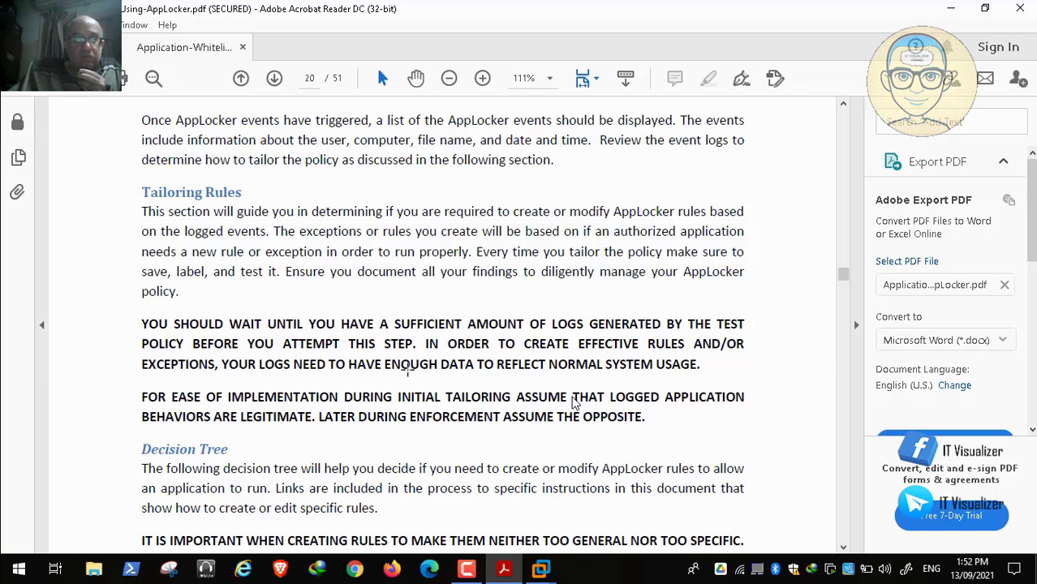
{"action": "scroll", "coordinate": [572, 401], "scroll_direction": "up", "scroll_amount": 2}
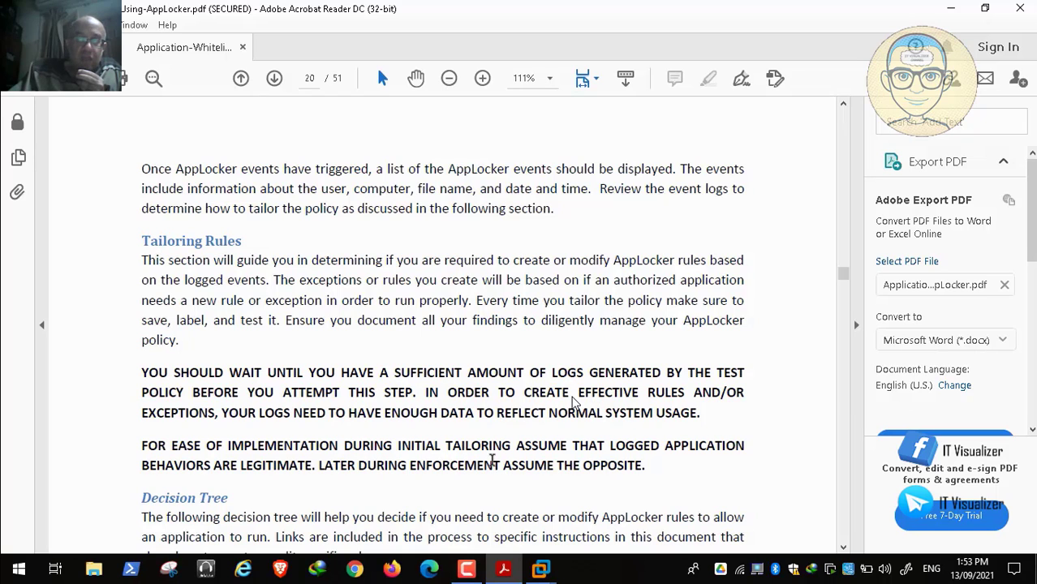
{"action": "scroll", "coordinate": [503, 458], "scroll_direction": "down", "scroll_amount": 3}
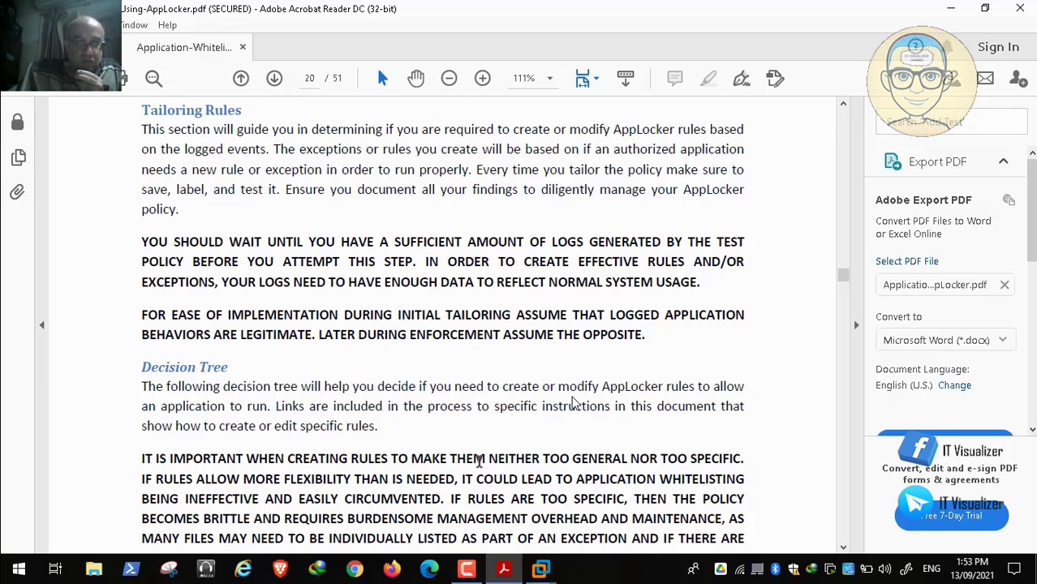
{"action": "scroll", "coordinate": [479, 461], "scroll_direction": "down", "scroll_amount": 1}
{"action": "scroll", "coordinate": [480, 461], "scroll_direction": "down", "scroll_amount": 2}
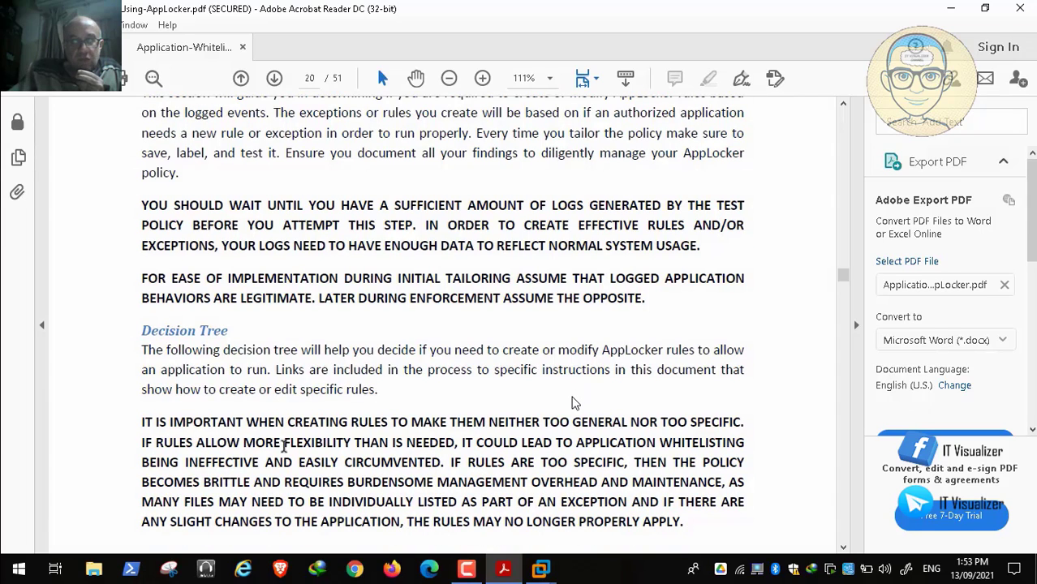
{"action": "mouse_move", "coordinate": [120, 552]}
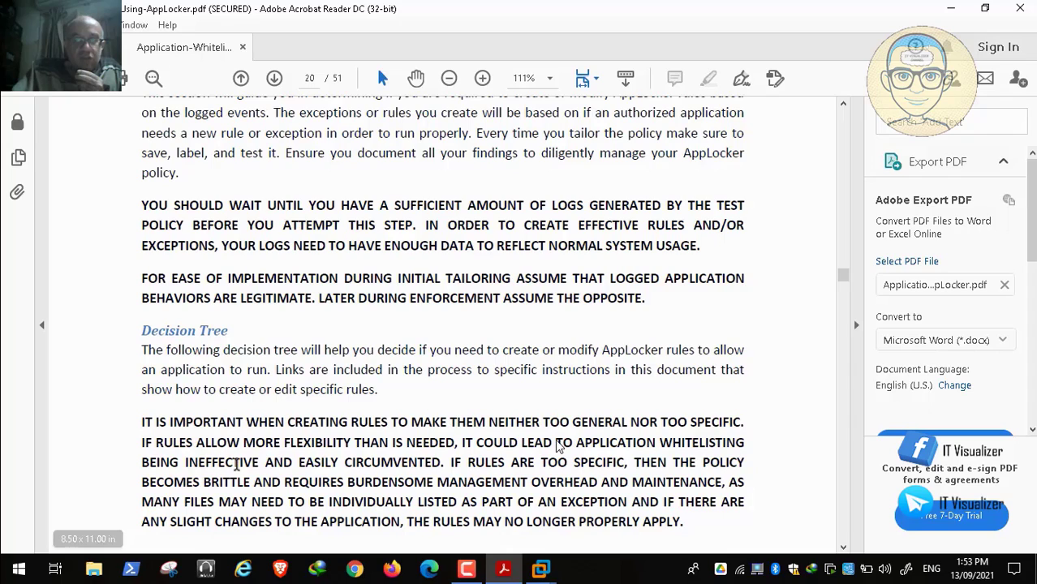
{"action": "left_click", "coordinate": [626, 432]}
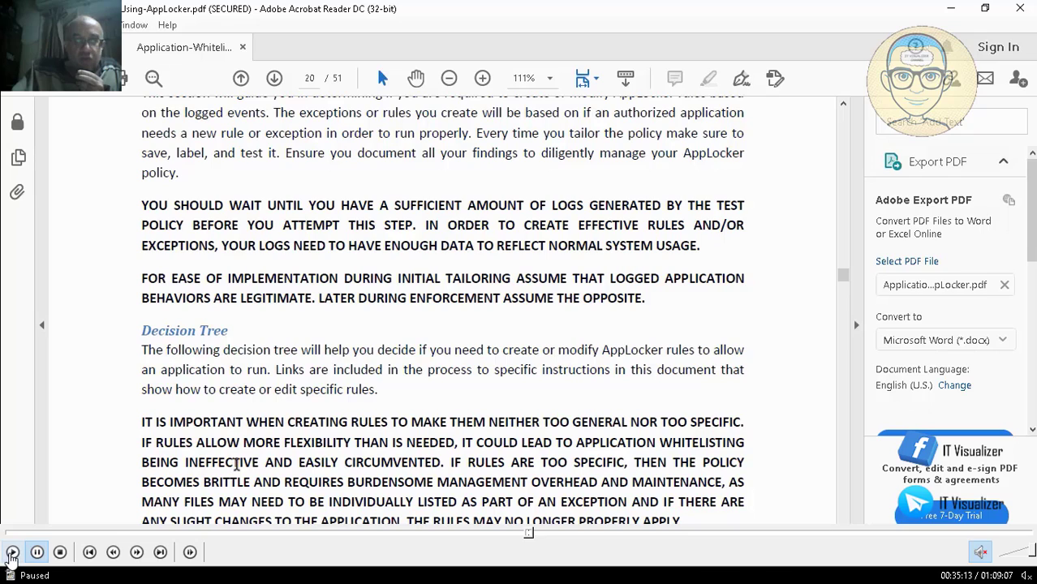
Step: Play on to the AppLocker decision tree flowchart on page 21 and pause the recording to examine it
{"action": "left_click", "coordinate": [12, 552]}
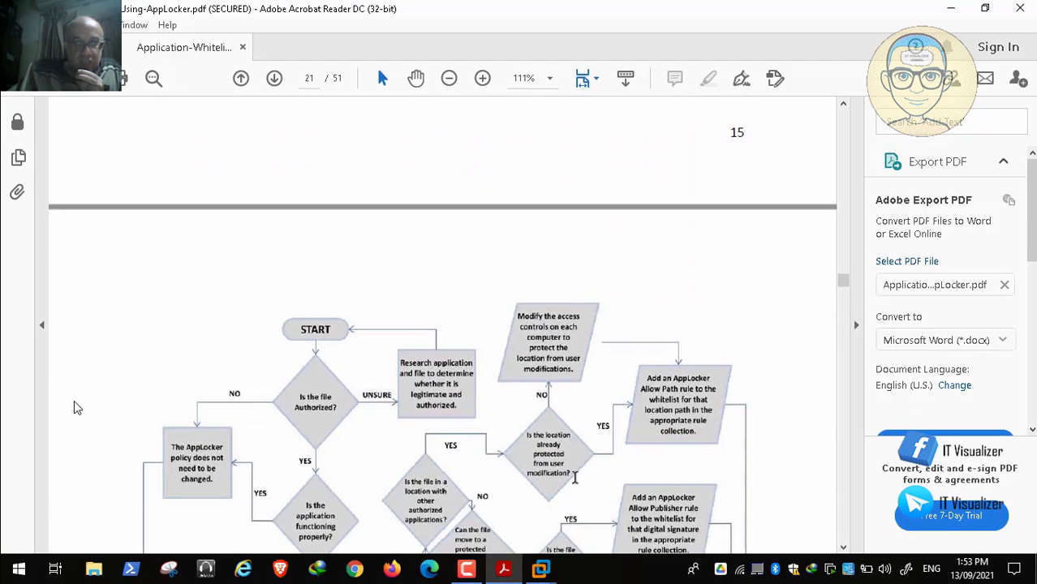
{"action": "mouse_move", "coordinate": [6, 545]}
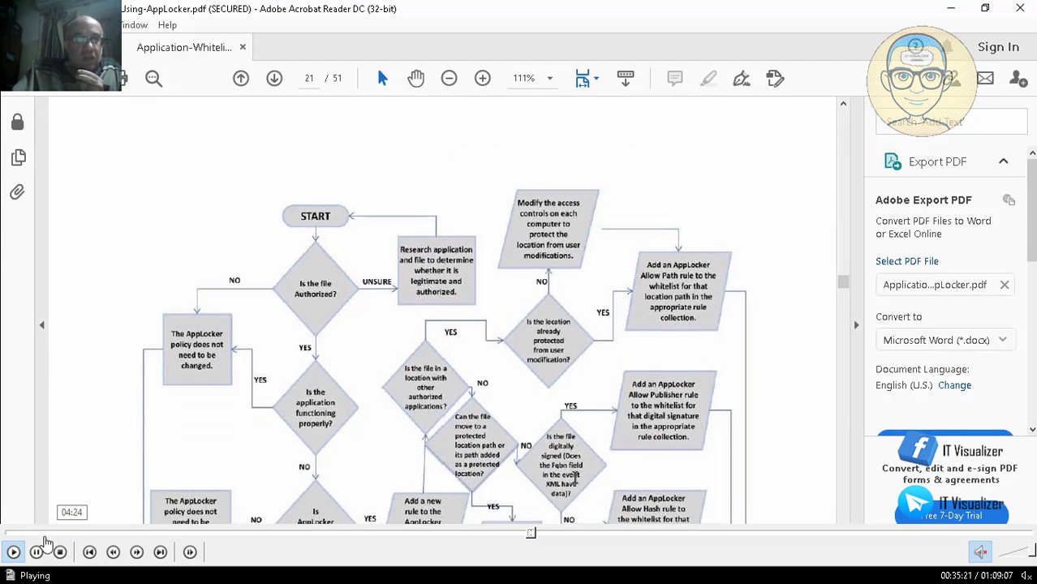
{"action": "left_click", "coordinate": [36, 552]}
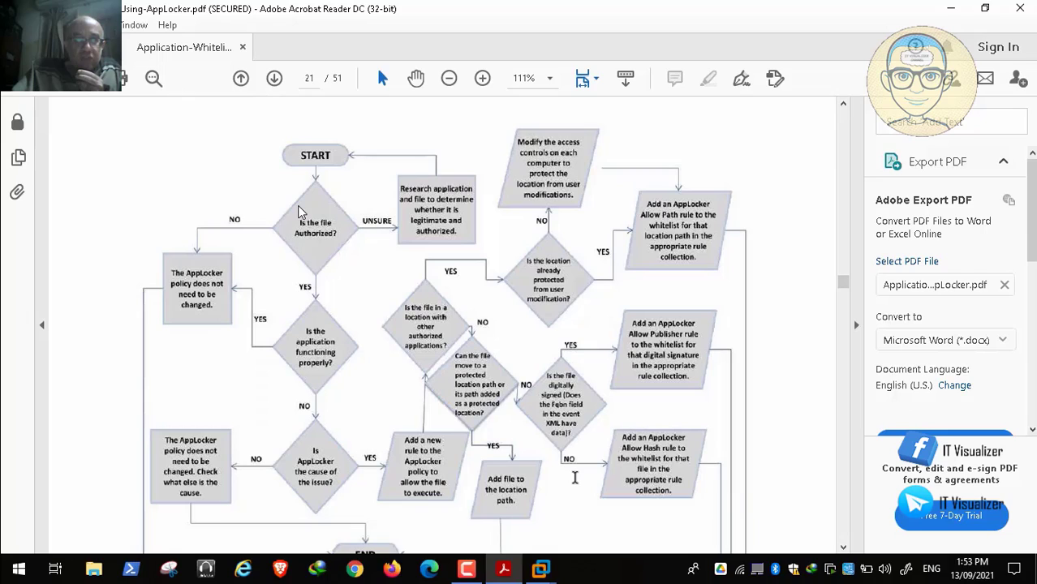
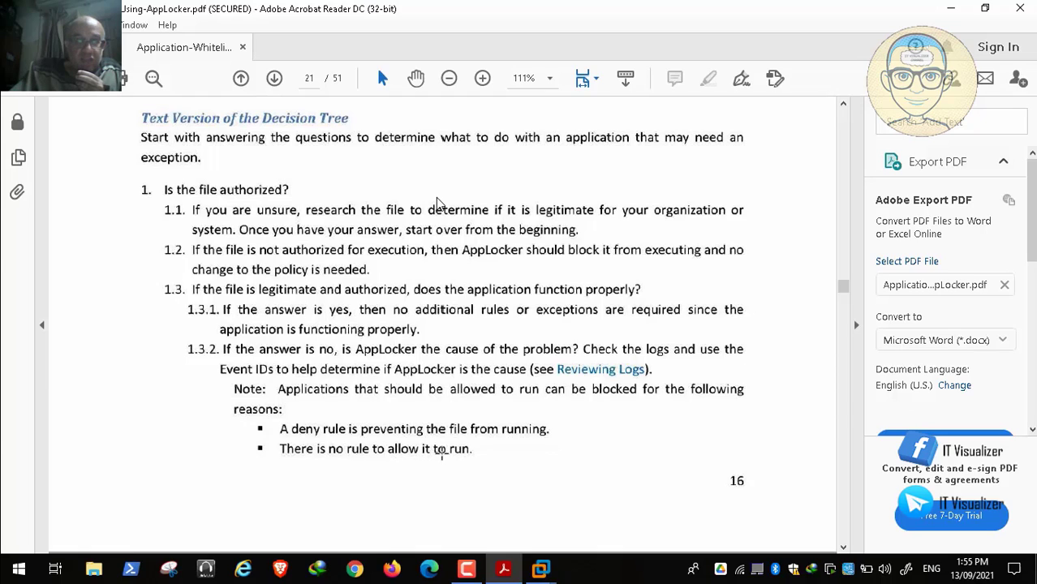
Step: Skip the paused recording forward from the Text Version of the Decision Tree to the AppLocker rule links on page 24
{"action": "mouse_move", "coordinate": [537, 552]}
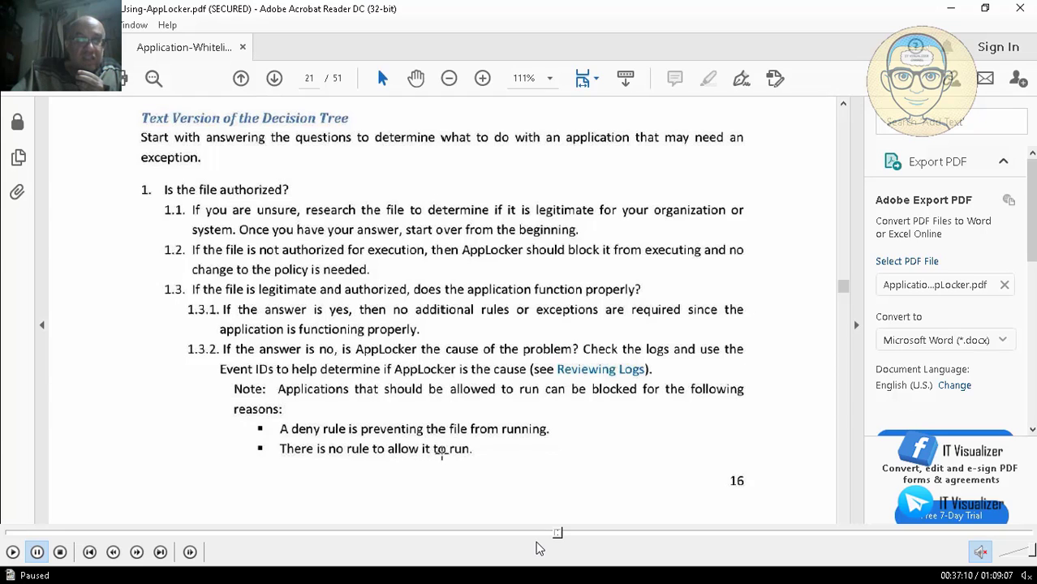
{"action": "left_click", "coordinate": [567, 535]}
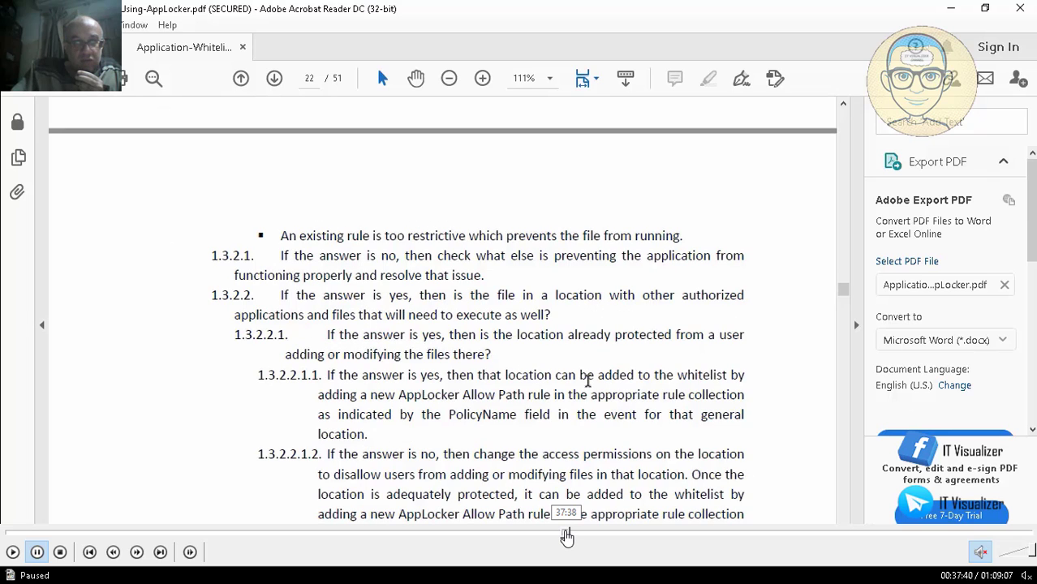
{"action": "left_click", "coordinate": [574, 536]}
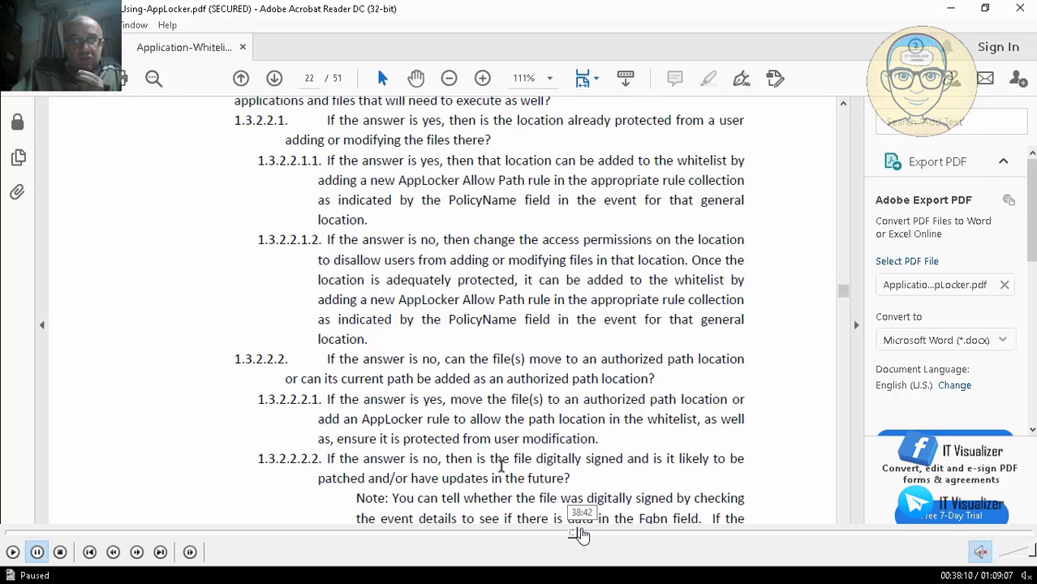
{"action": "left_click", "coordinate": [582, 535]}
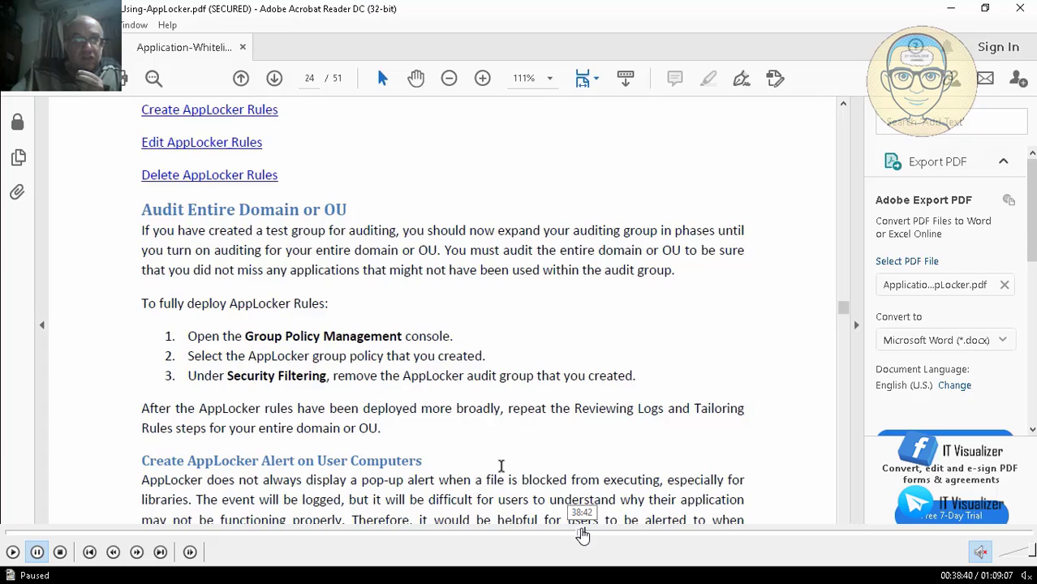
{"action": "left_click", "coordinate": [577, 536]}
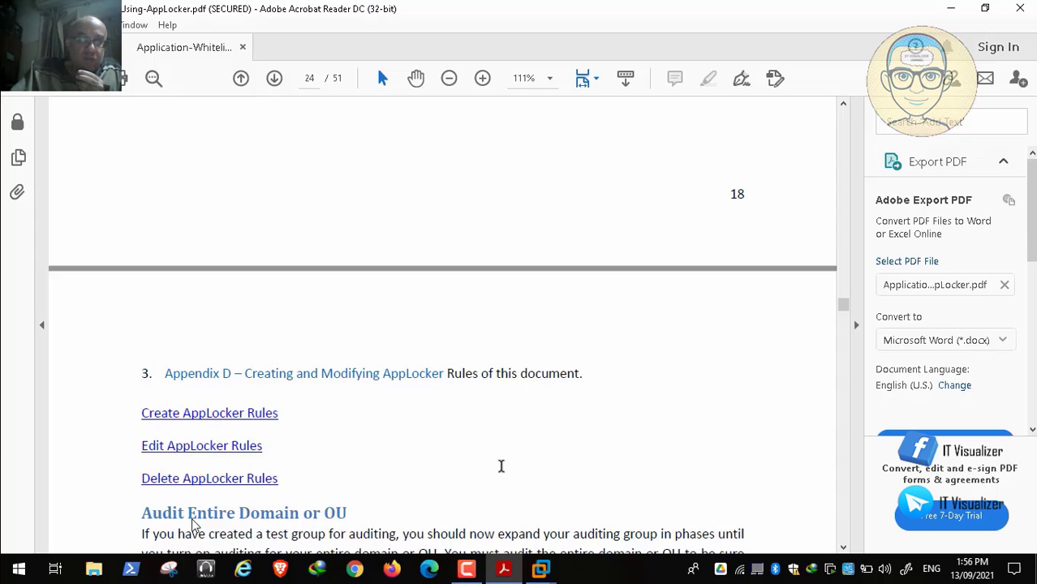
Step: Resume the playback and follow the Audit Entire Domain or OU section down to Create AppLocker Alert on User Computers
{"action": "mouse_move", "coordinate": [50, 576]}
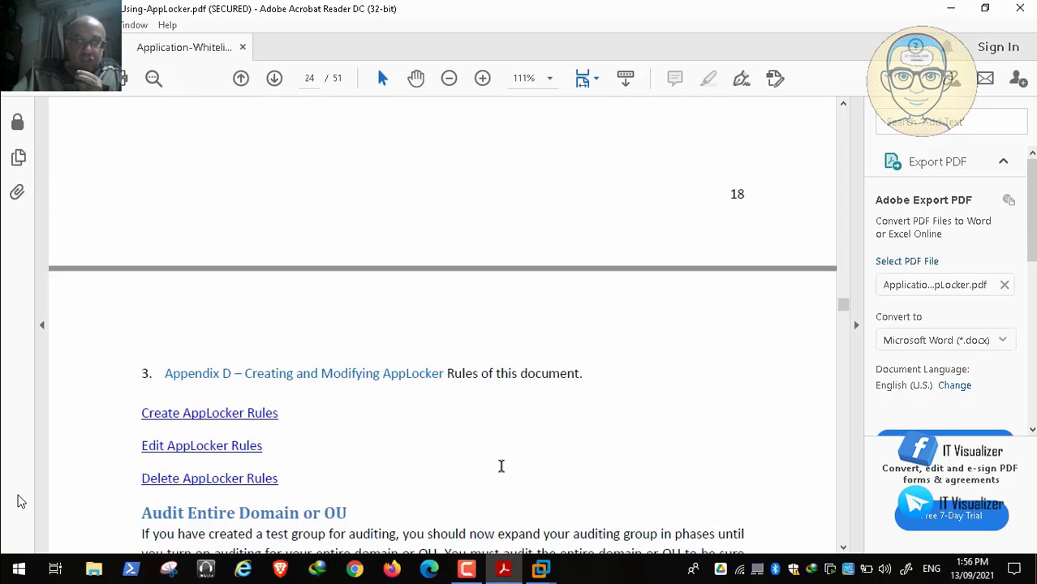
{"action": "mouse_move", "coordinate": [17, 571]}
{"action": "left_click", "coordinate": [12, 554]}
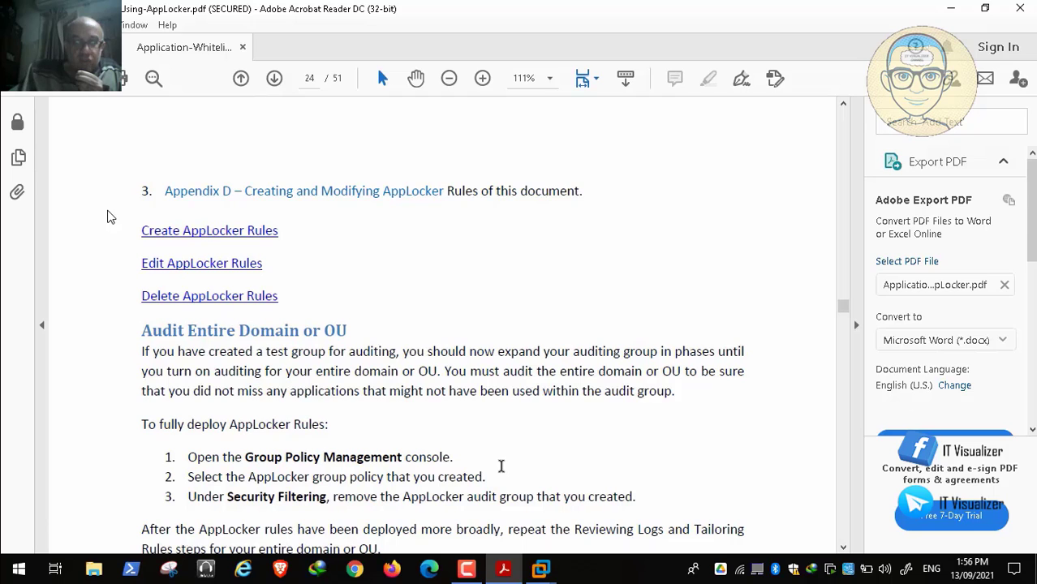
{"action": "scroll", "coordinate": [502, 465], "scroll_direction": "down", "scroll_amount": 2}
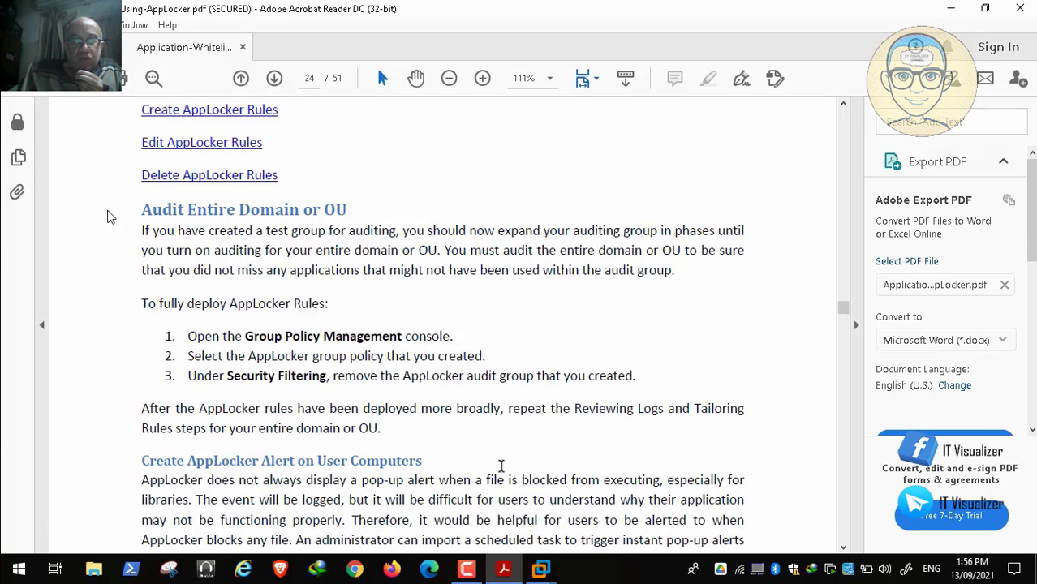
{"action": "scroll", "coordinate": [501, 465], "scroll_direction": "down", "scroll_amount": 1}
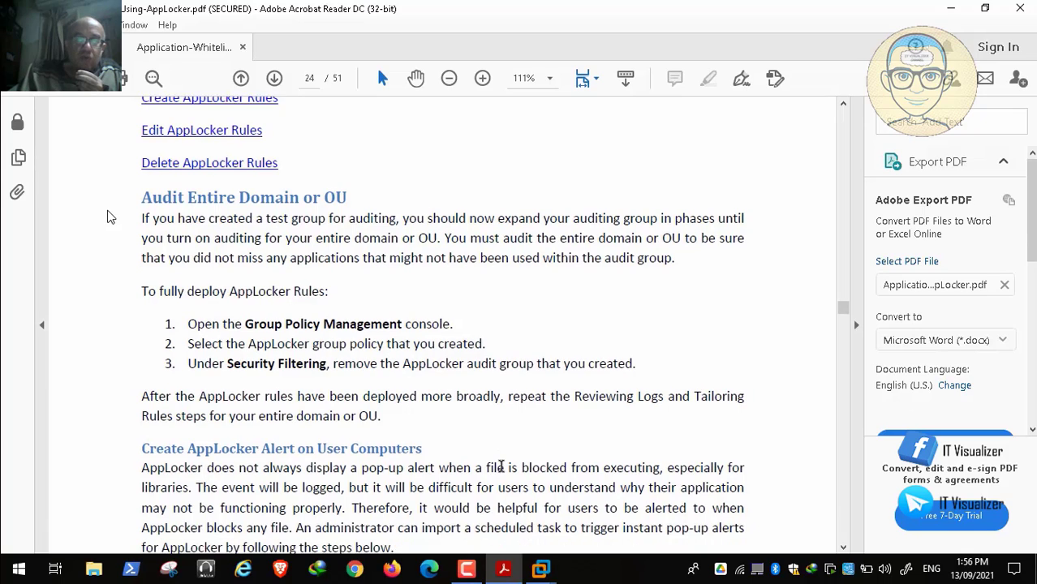
Step: Skip ahead through the Task Scheduler demonstration to Appendix C of the guide at about 55:40
{"action": "mouse_move", "coordinate": [41, 552]}
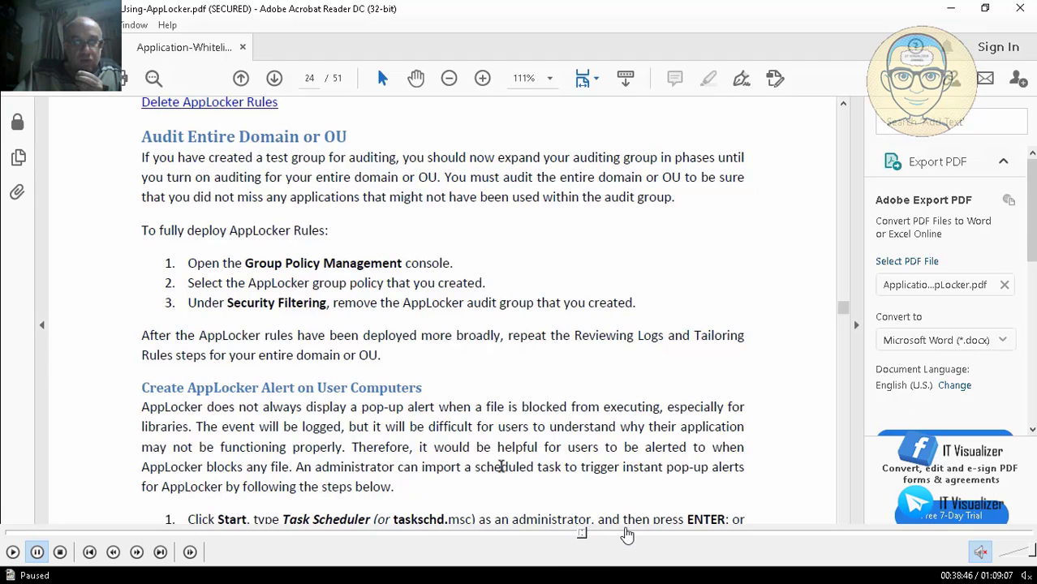
{"action": "left_click", "coordinate": [640, 534]}
{"action": "left_click", "coordinate": [684, 535]}
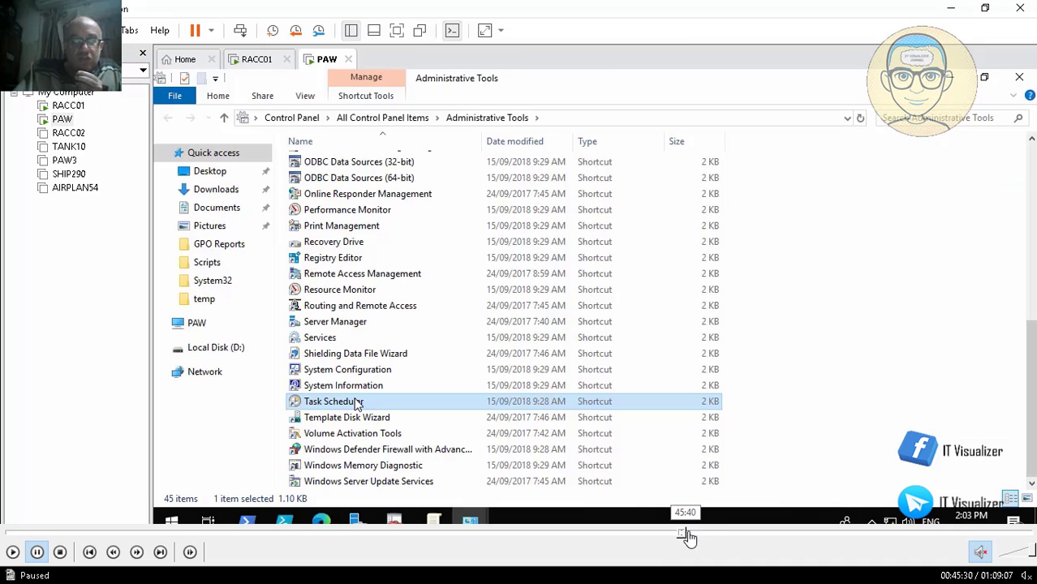
{"action": "left_click", "coordinate": [715, 534]}
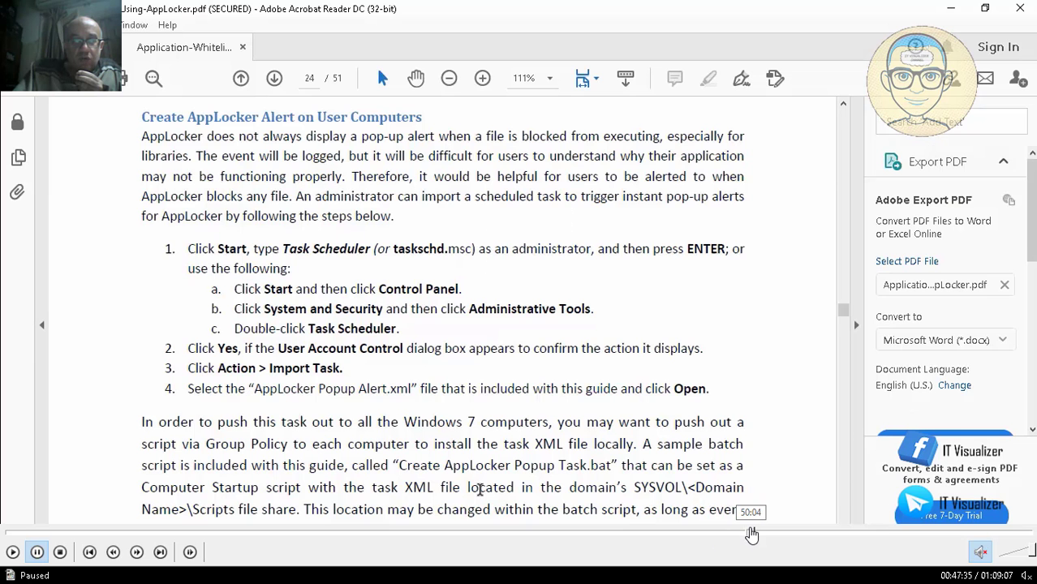
{"action": "left_click", "coordinate": [750, 534]}
{"action": "left_click", "coordinate": [780, 533]}
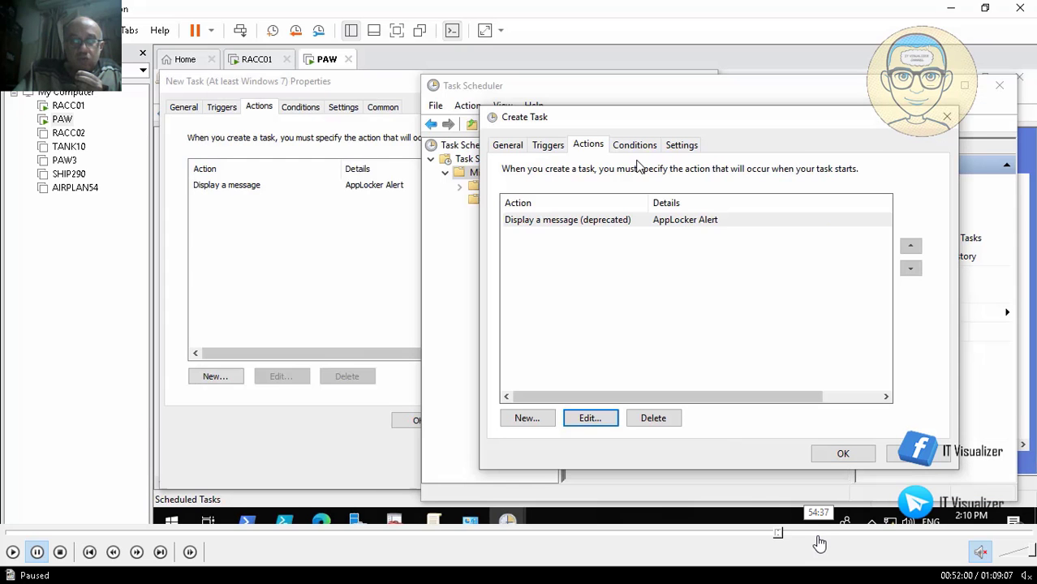
{"action": "left_click", "coordinate": [809, 535]}
{"action": "left_click", "coordinate": [831, 535]}
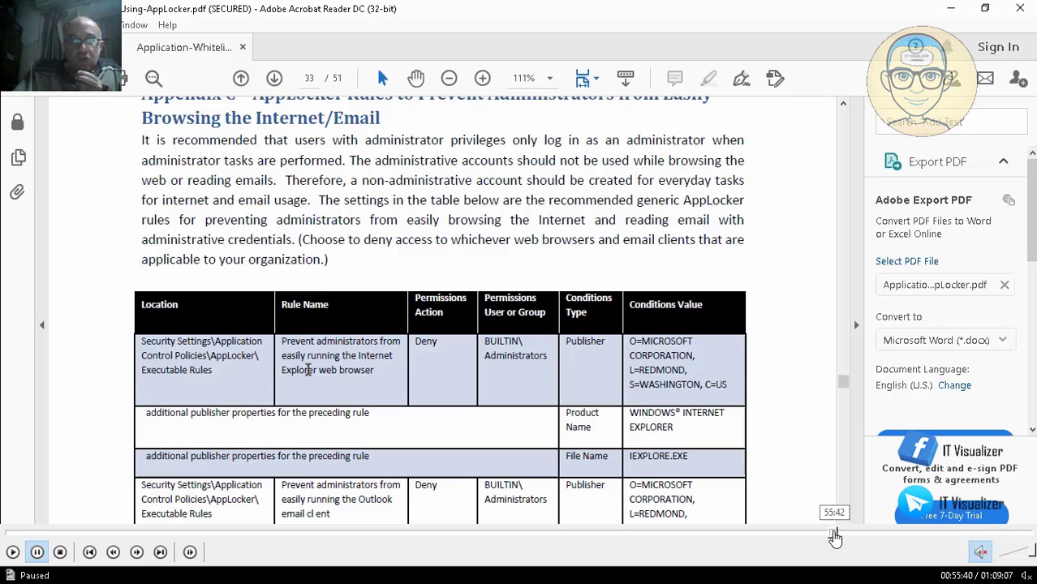
Step: Go back to the AppLocker Popup Alert Task demonstration and scan it between about 53:20 and 54:45
{"action": "left_click", "coordinate": [826, 535]}
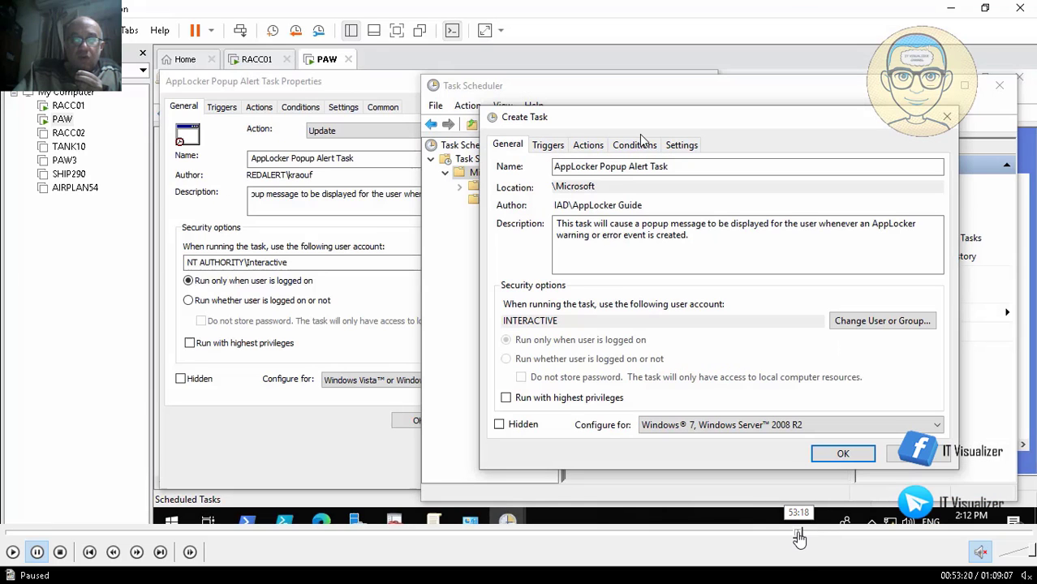
{"action": "left_click", "coordinate": [802, 532]}
{"action": "left_click", "coordinate": [806, 533]}
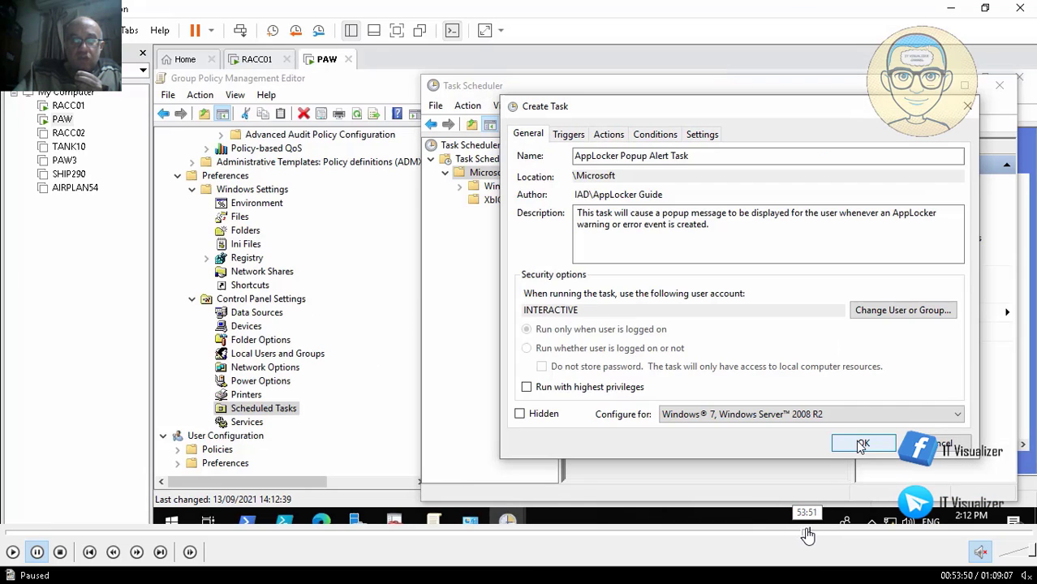
{"action": "left_click", "coordinate": [817, 534]}
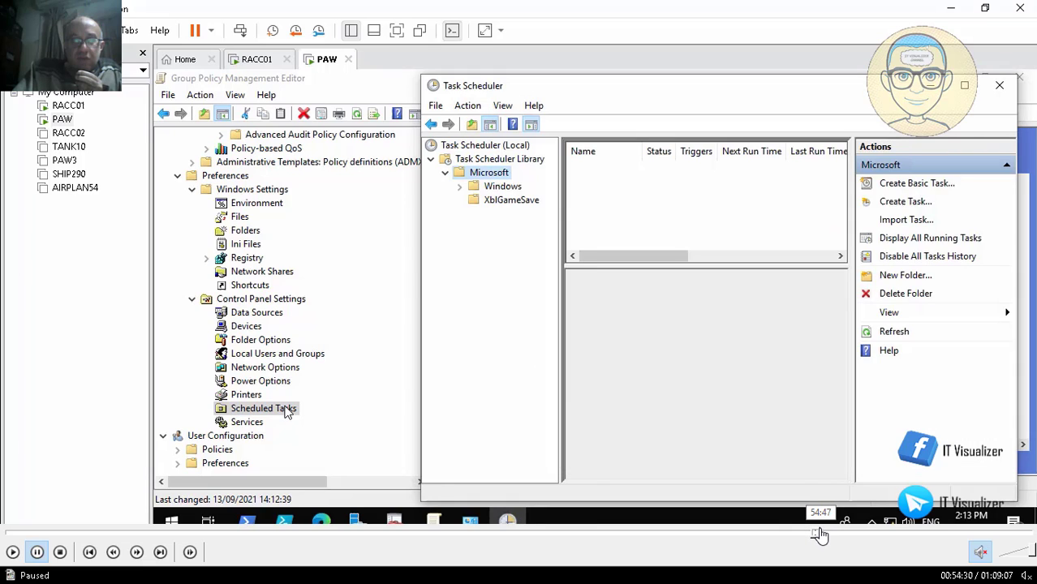
{"action": "left_click", "coordinate": [821, 534]}
{"action": "left_click", "coordinate": [811, 534]}
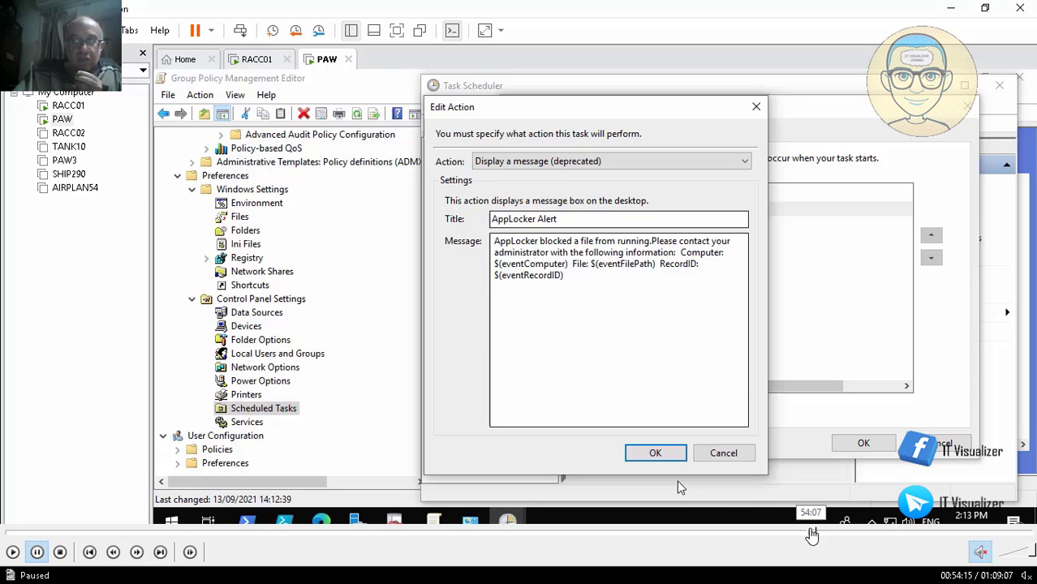
{"action": "left_click", "coordinate": [817, 534]}
{"action": "left_click", "coordinate": [825, 534]}
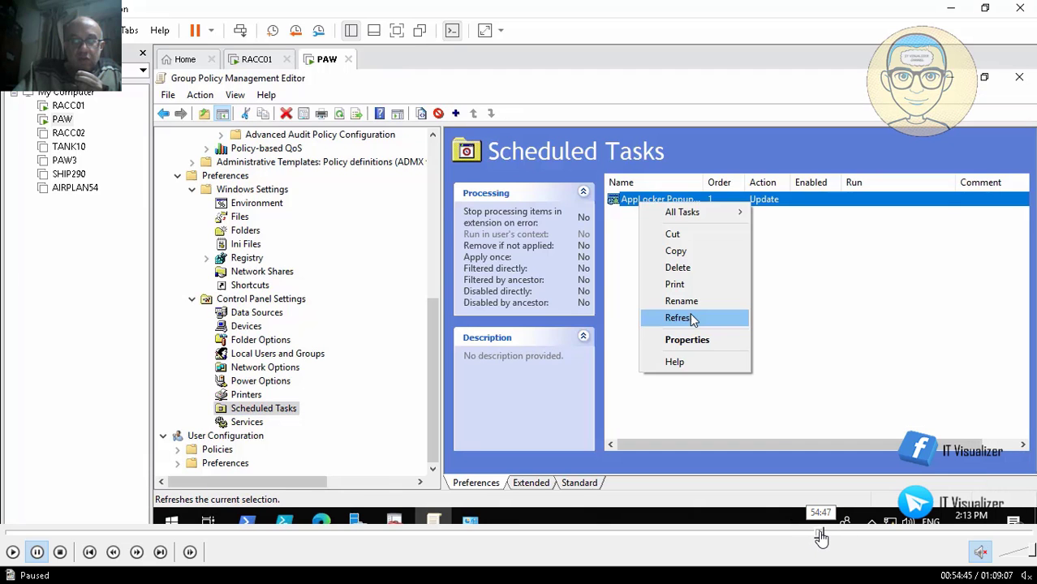
Step: Rewind the recording to the AppLocker Alert message action at about 51:35 and examine its title and message
{"action": "left_click", "coordinate": [802, 534]}
{"action": "left_click", "coordinate": [789, 534]}
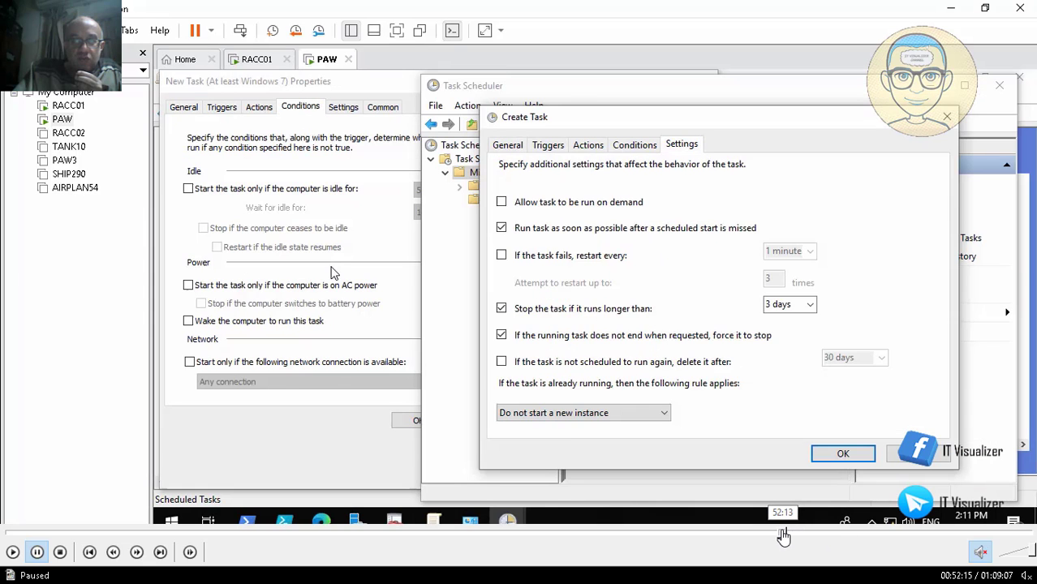
{"action": "left_click", "coordinate": [773, 533]}
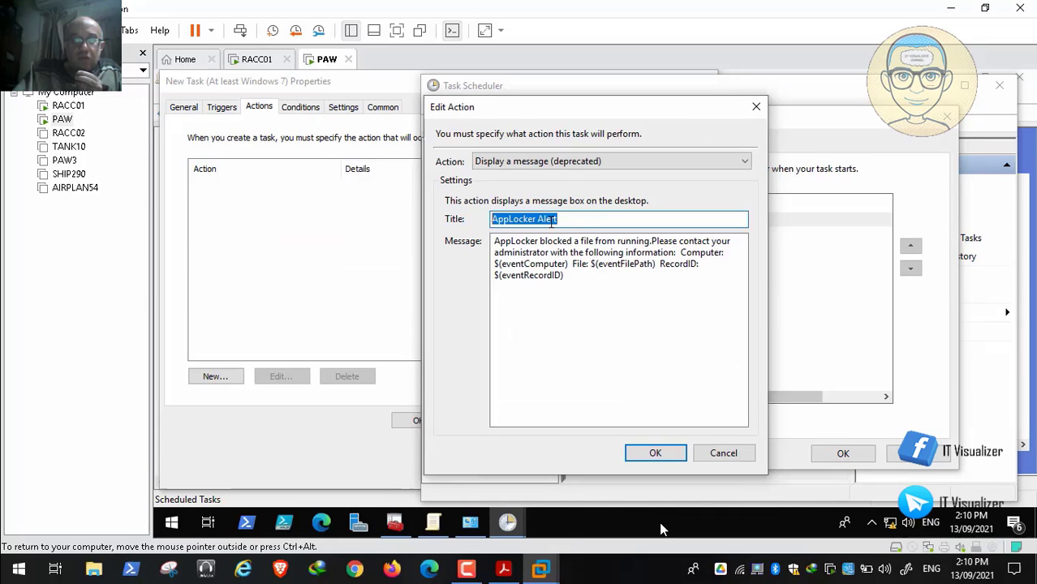
{"action": "key", "text": "space"}
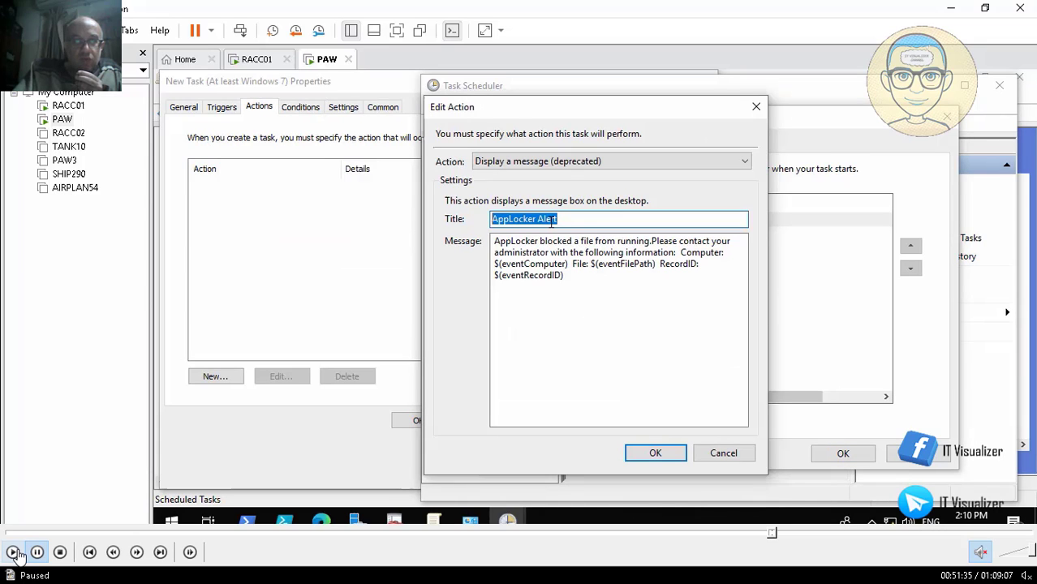
Step: Skip forward through the new task's Conditions to its Settings and compare them with the imported task's settings
{"action": "left_click", "coordinate": [775, 535]}
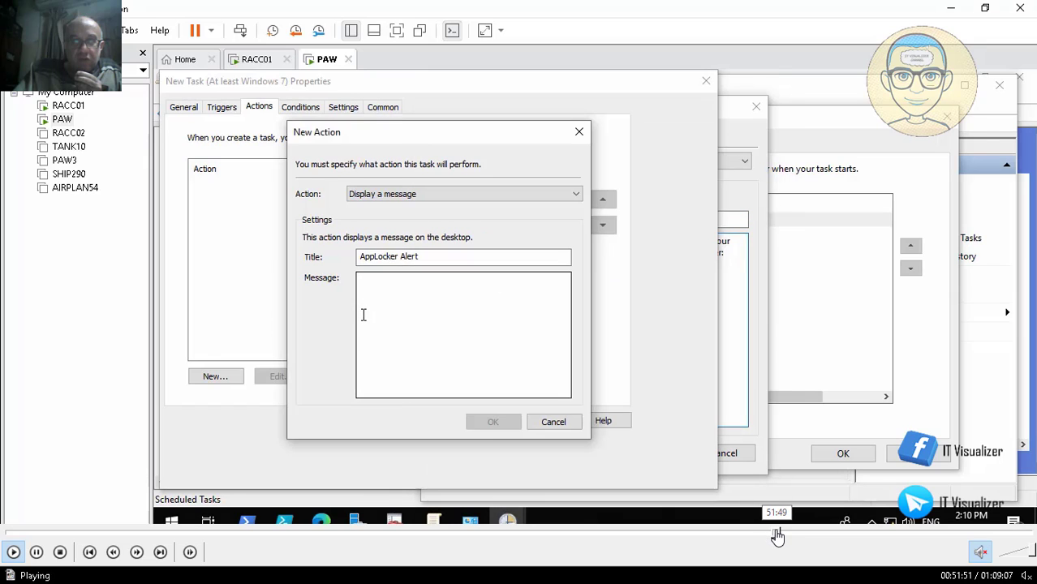
{"action": "left_click", "coordinate": [783, 535]}
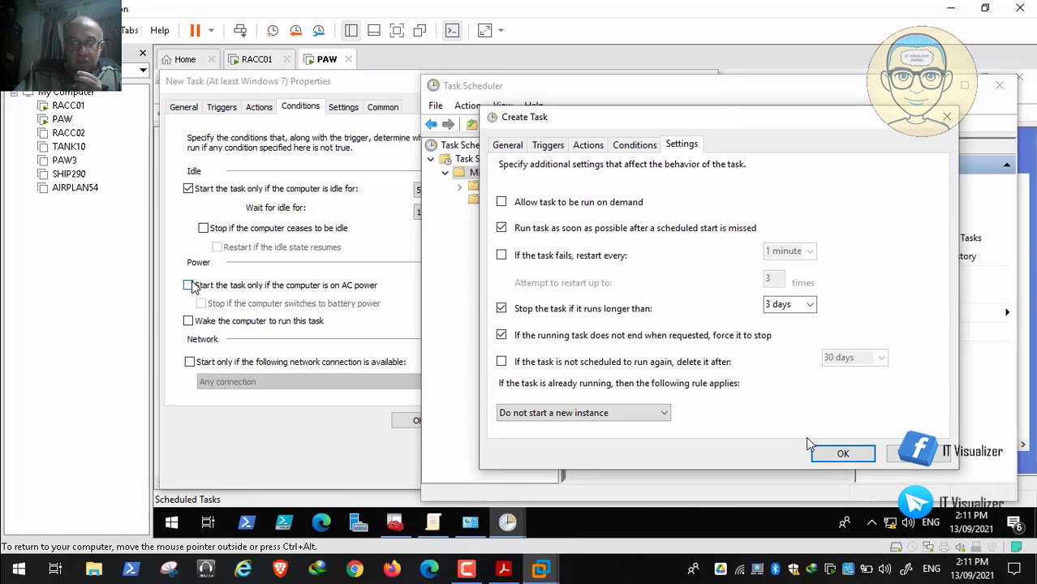
{"action": "left_click", "coordinate": [787, 535]}
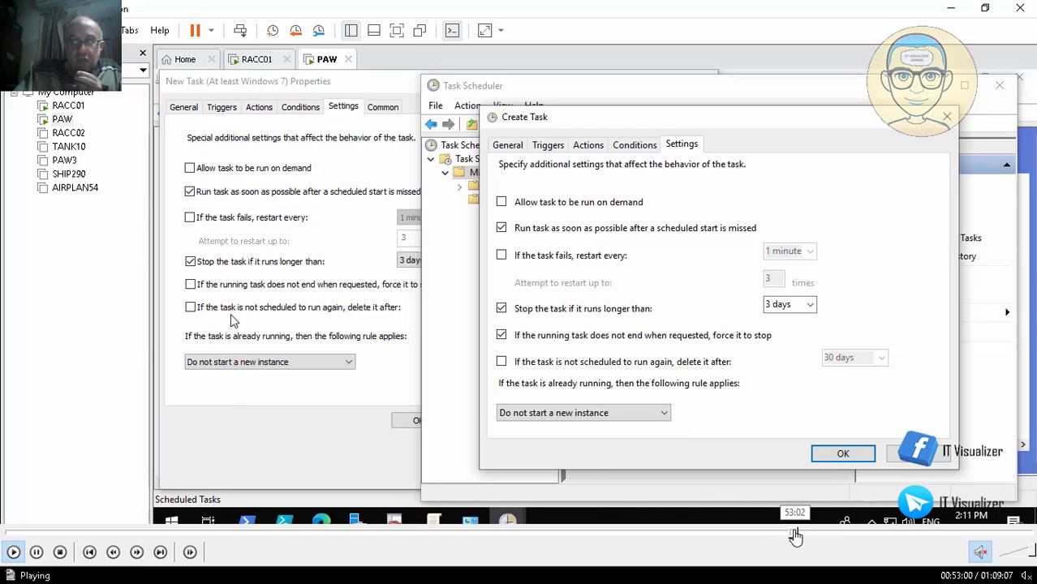
Step: Move on to the AppLocker Popup Alert Task Properties, compare its general, trigger and action settings with the imported task, and pause at about 53:35
{"action": "left_click", "coordinate": [797, 533]}
{"action": "left_click", "coordinate": [799, 533]}
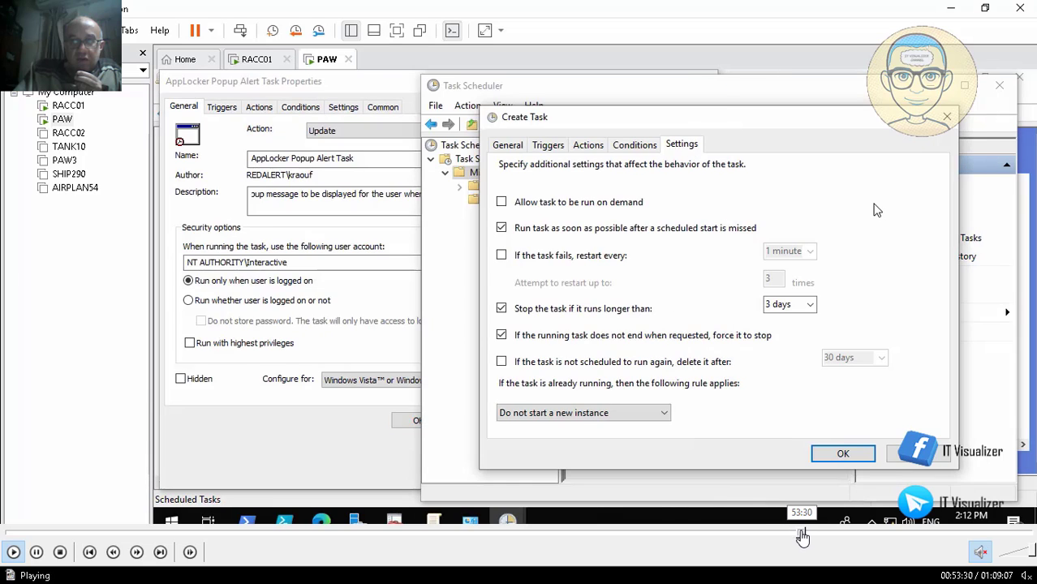
{"action": "left_click", "coordinate": [801, 533]}
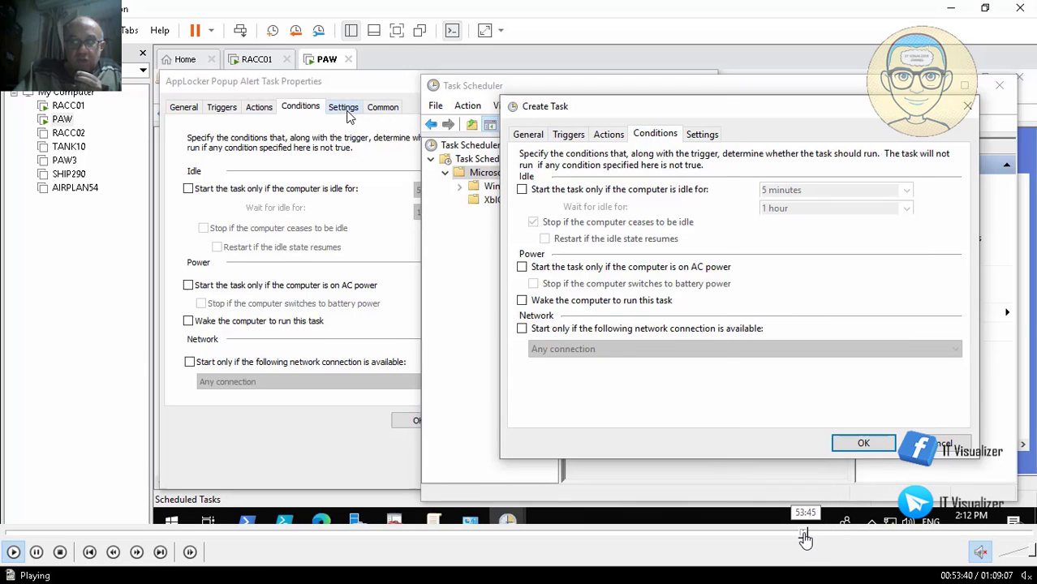
{"action": "left_click", "coordinate": [799, 533]}
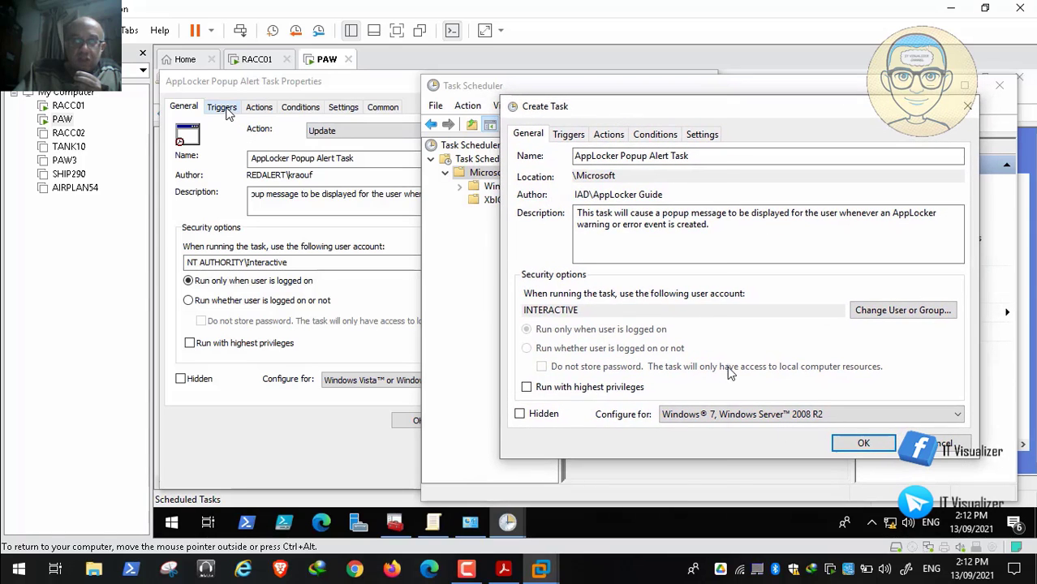
{"action": "mouse_move", "coordinate": [835, 551]}
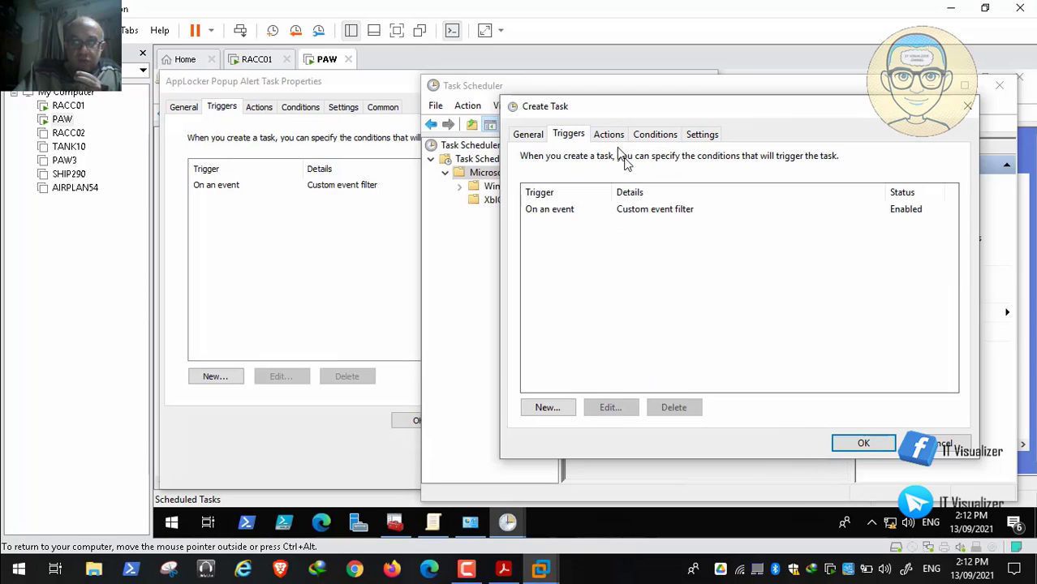
{"action": "mouse_move", "coordinate": [189, 536]}
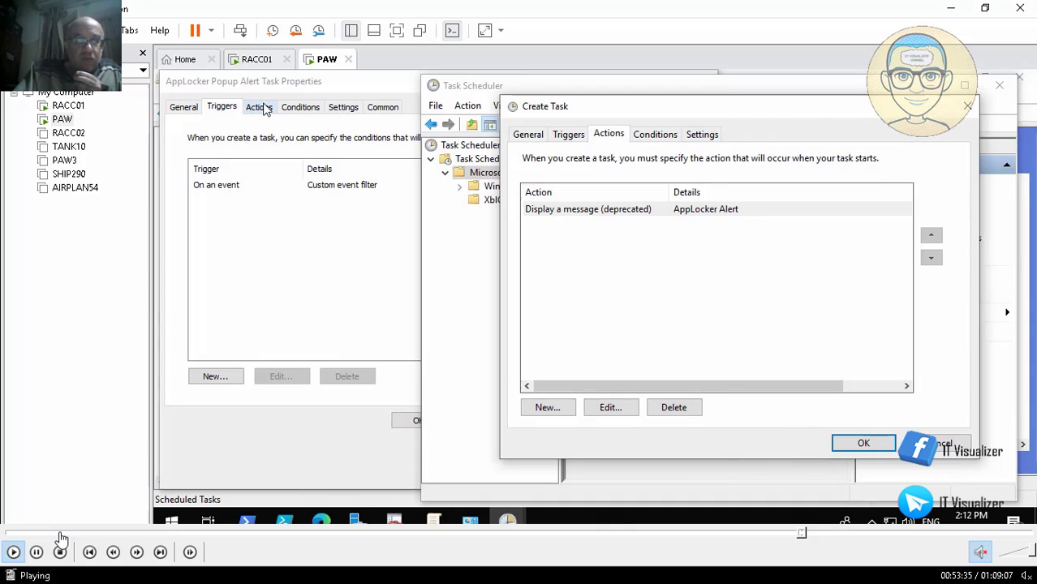
{"action": "left_click", "coordinate": [36, 552]}
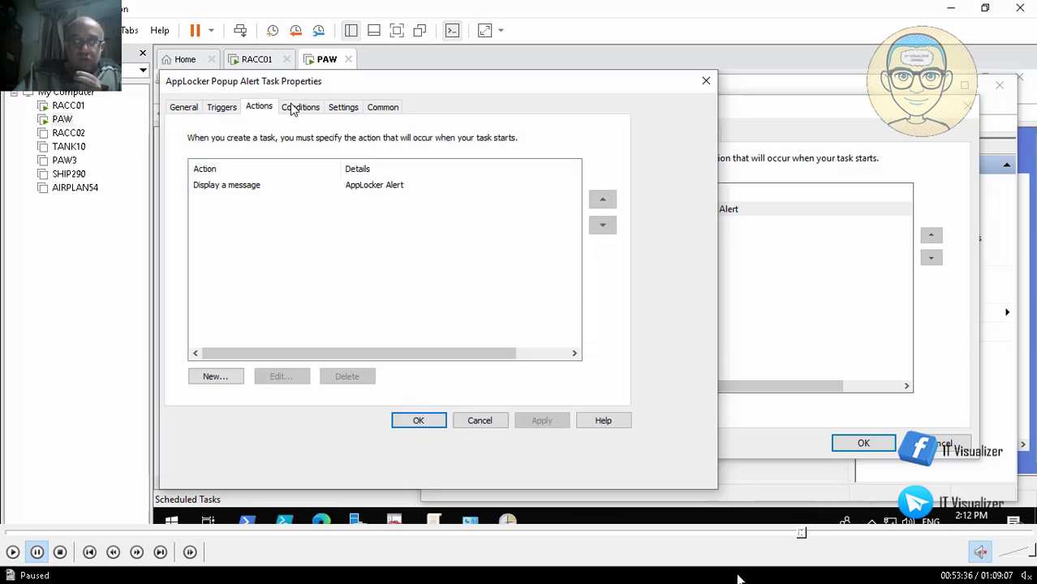
{"action": "left_click", "coordinate": [802, 534]}
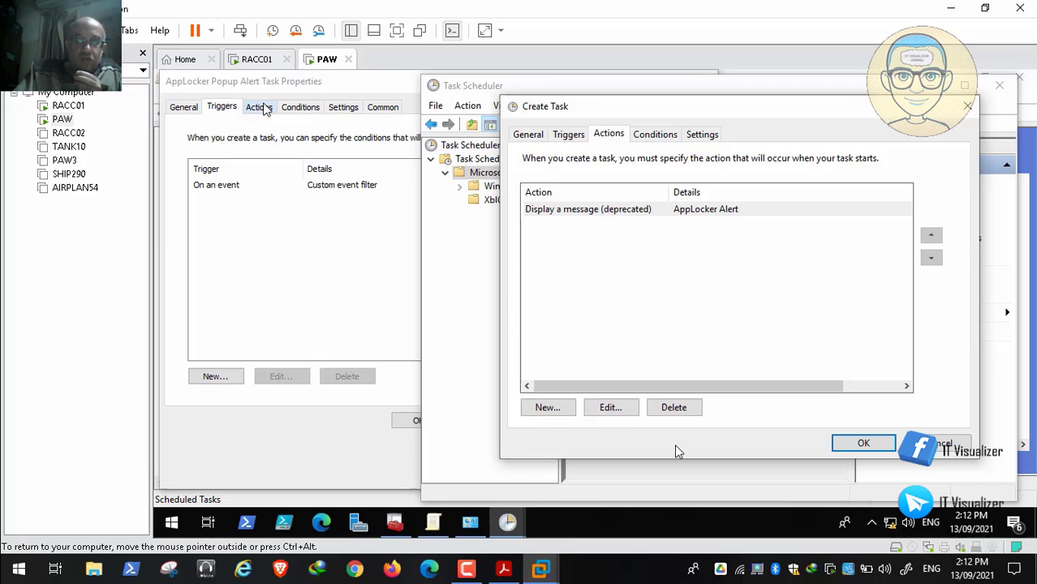
Step: Skip forward past the imported task's dialogs to the group policy's Scheduled Tasks list at about 54:40
{"action": "mouse_move", "coordinate": [782, 583]}
{"action": "left_click", "coordinate": [809, 534]}
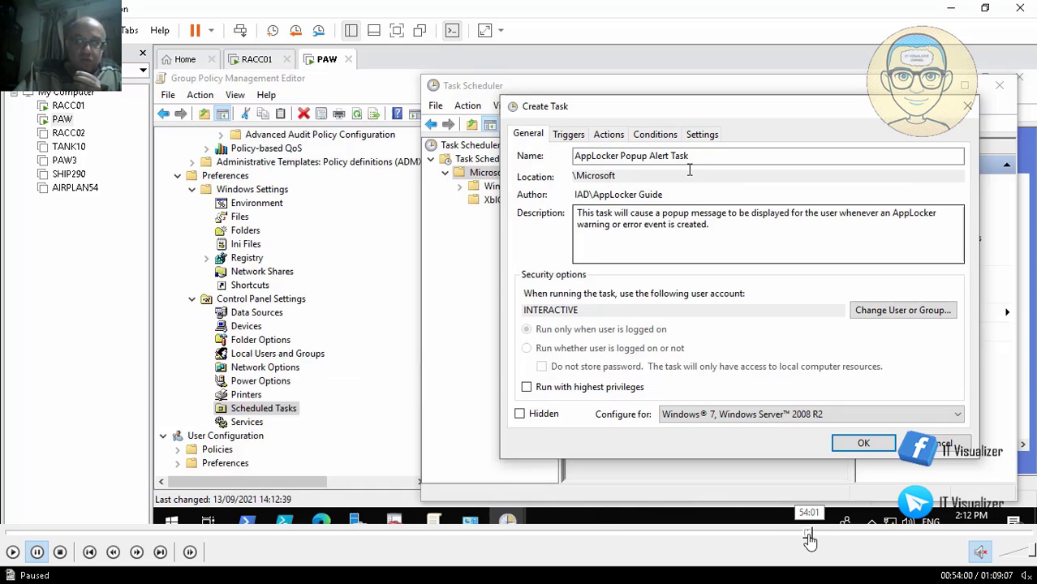
{"action": "left_click", "coordinate": [812, 535]}
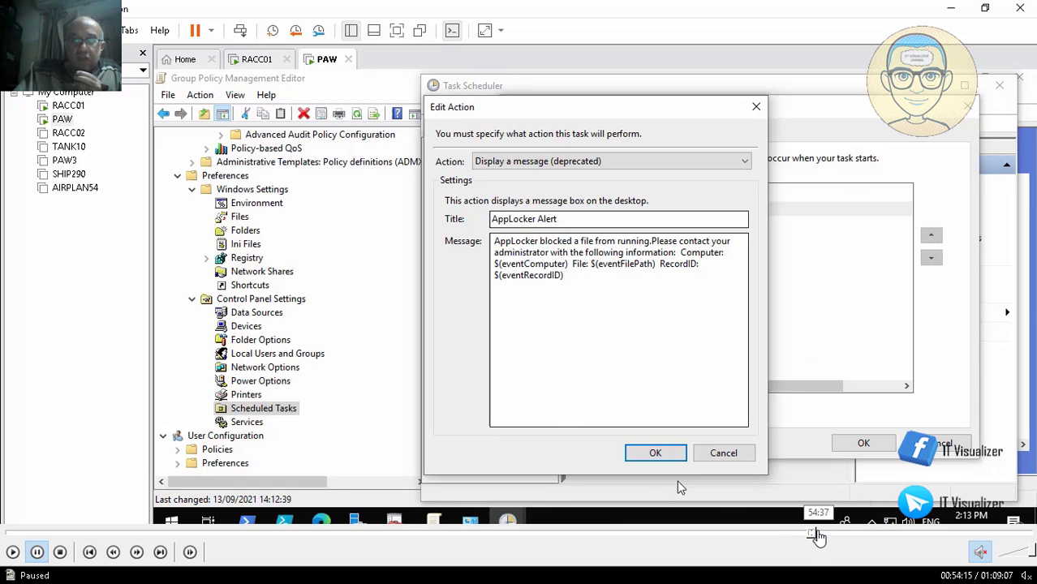
{"action": "left_click", "coordinate": [818, 536]}
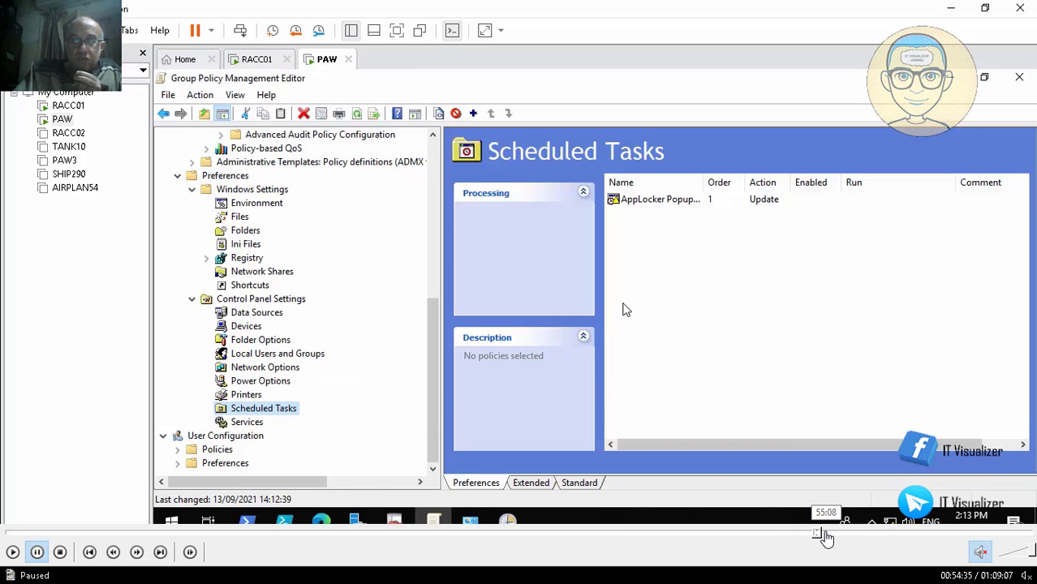
{"action": "left_click", "coordinate": [824, 535]}
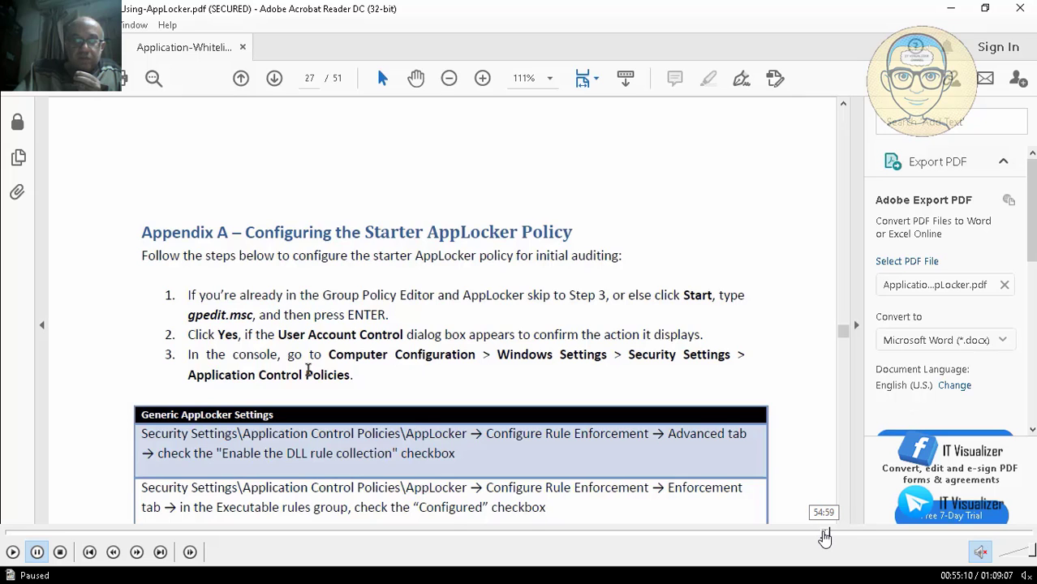
{"action": "left_click", "coordinate": [825, 535]}
{"action": "left_click", "coordinate": [820, 536]}
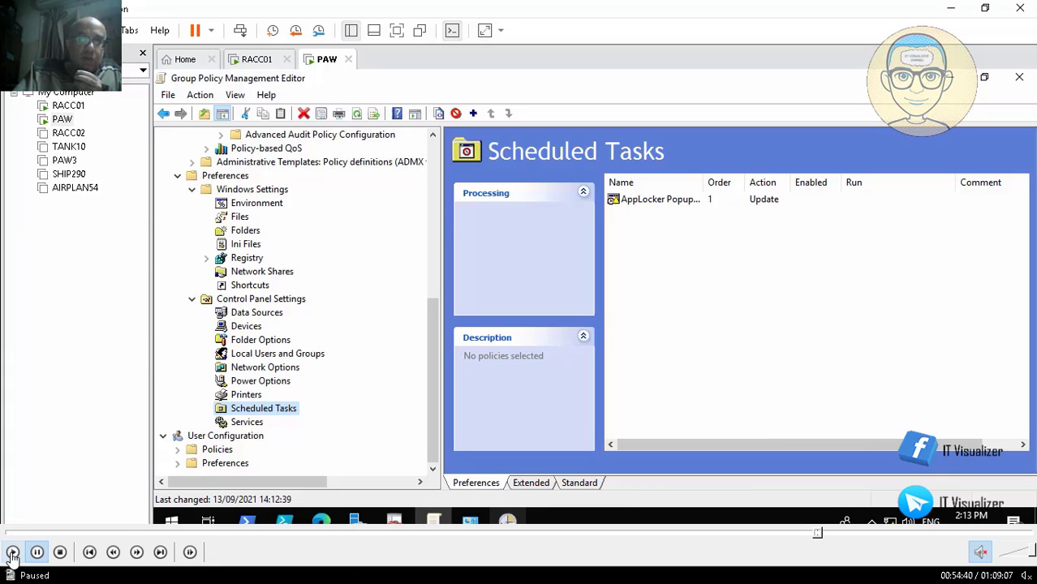
Step: Resume the recording, bring up the AppLocker guide's Enforce AppLocker Rules section on page 25, and pause at about 55:04
{"action": "left_click", "coordinate": [12, 552]}
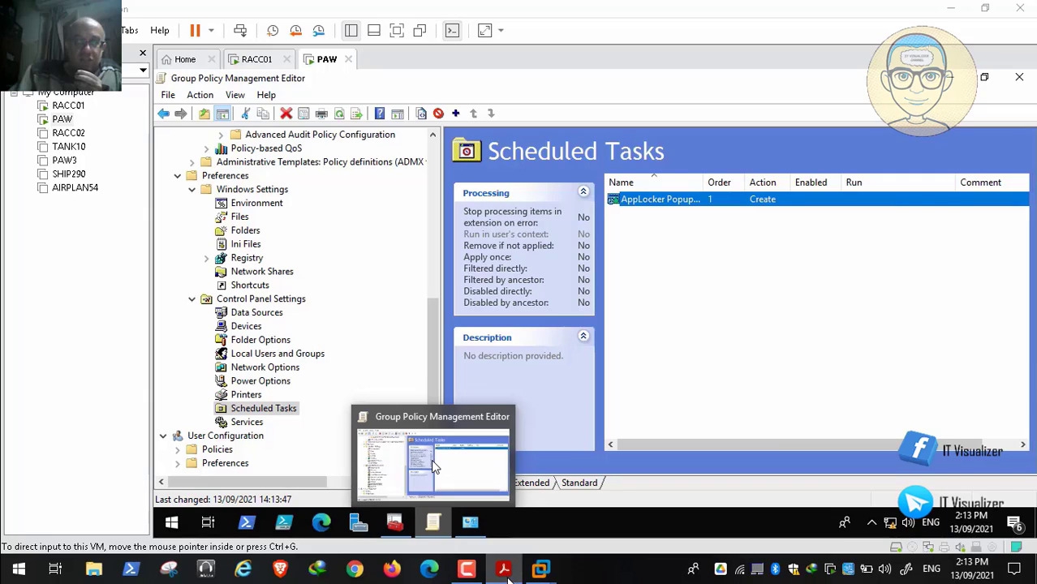
{"action": "left_click", "coordinate": [502, 568]}
{"action": "scroll", "coordinate": [434, 466], "scroll_direction": "down", "scroll_amount": 1}
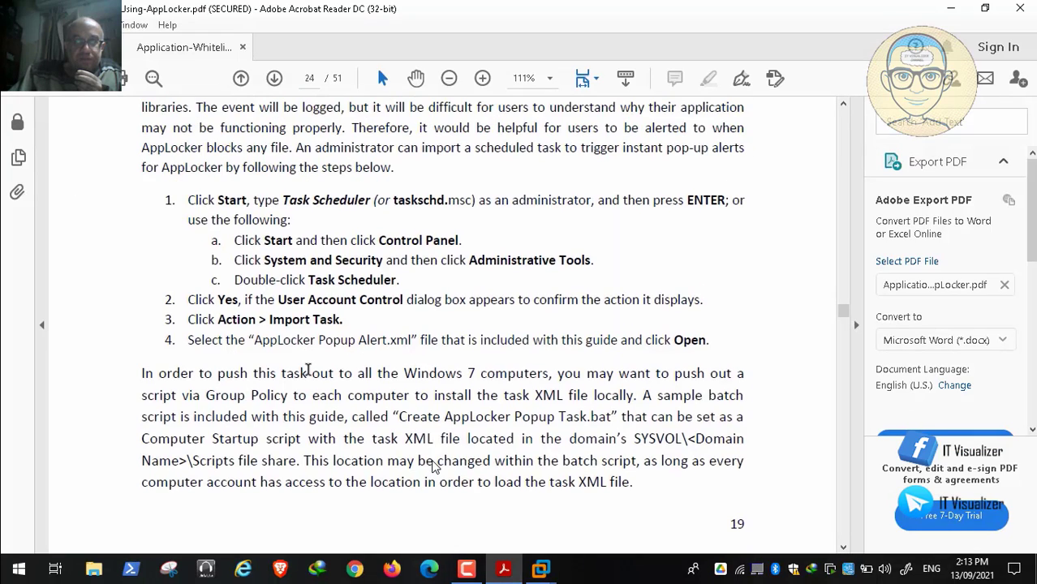
{"action": "scroll", "coordinate": [434, 466], "scroll_direction": "down", "scroll_amount": 10}
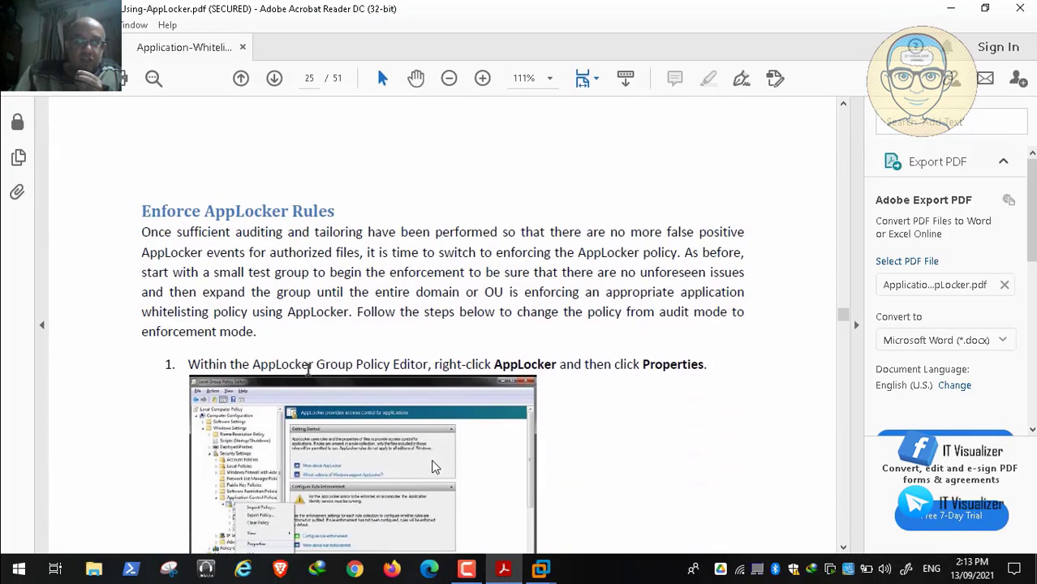
{"action": "scroll", "coordinate": [431, 466], "scroll_direction": "down", "scroll_amount": 1}
{"action": "scroll", "coordinate": [433, 465], "scroll_direction": "down", "scroll_amount": 3}
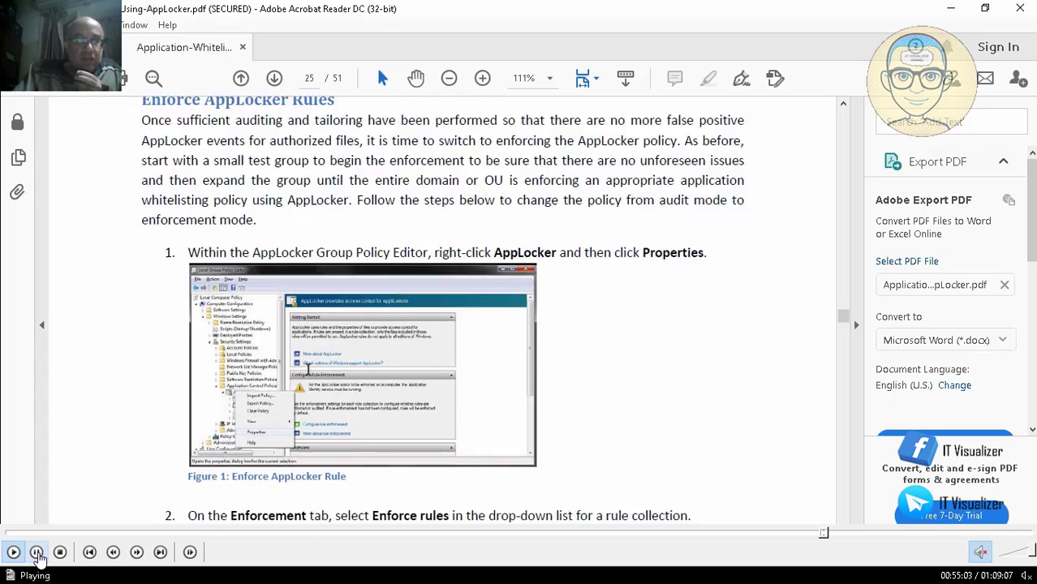
{"action": "left_click", "coordinate": [37, 553]}
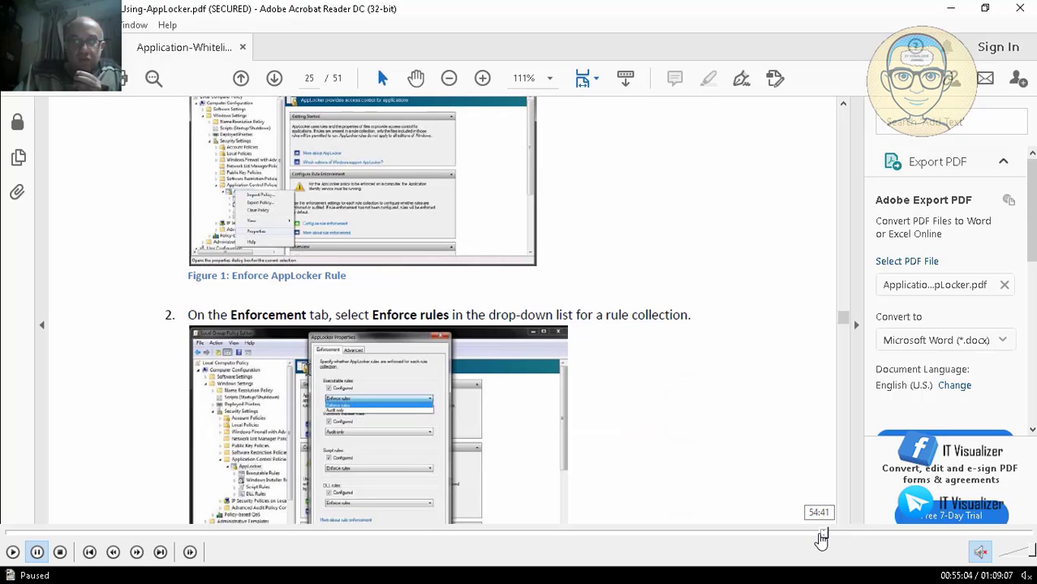
Step: Rewind to the AppLocker Popup Alert Task Properties at about 54:50, review them, and resume playback from about 55:00
{"action": "left_click", "coordinate": [822, 534]}
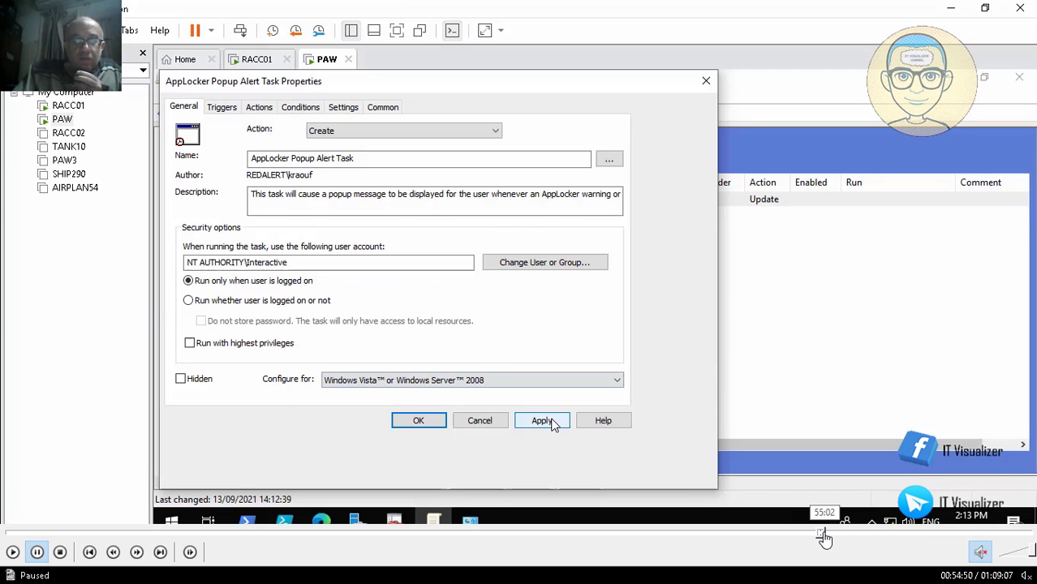
{"action": "left_click", "coordinate": [825, 534]}
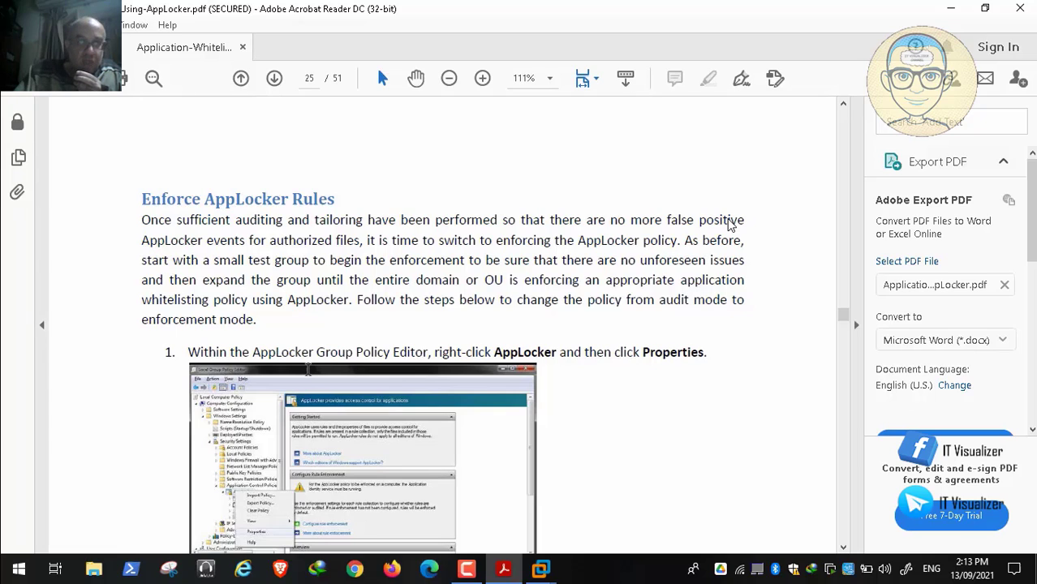
{"action": "mouse_move", "coordinate": [419, 535]}
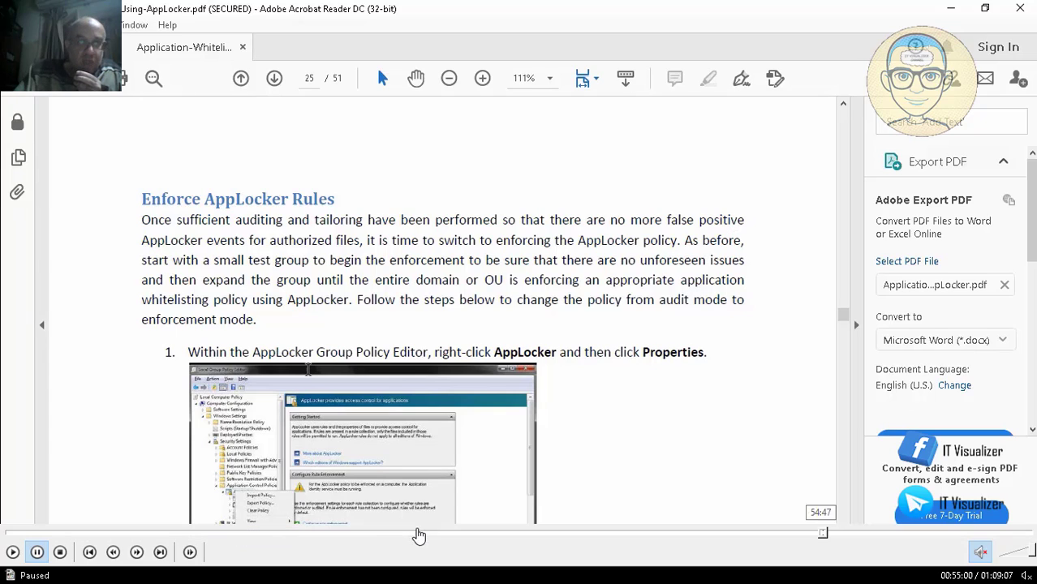
{"action": "left_click", "coordinate": [12, 554]}
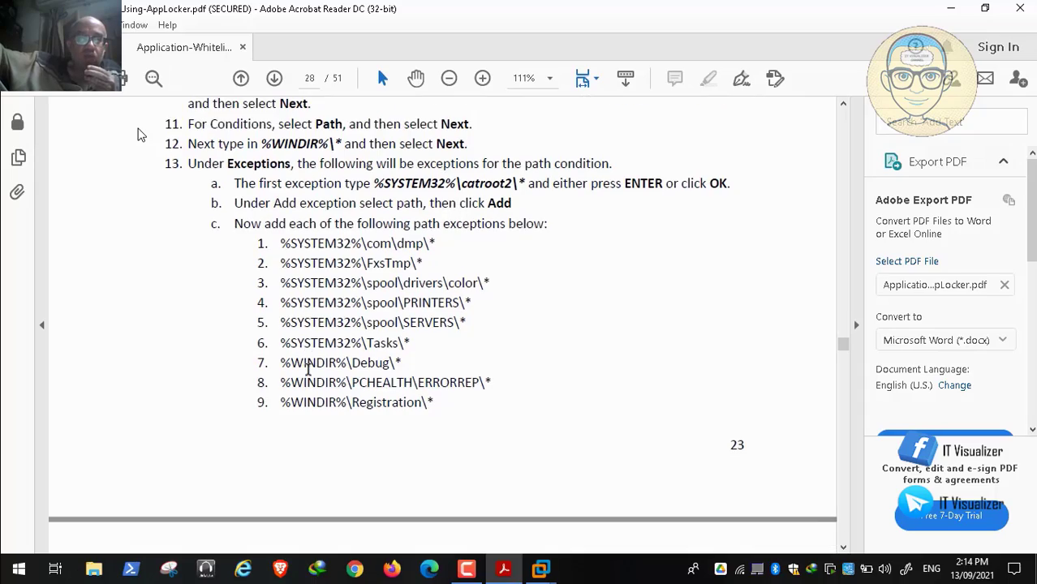
Step: Skim the guide's rule creation steps from page 28 through the DLL rule collection figure to Appendix C
{"action": "scroll", "coordinate": [138, 133], "scroll_direction": "down", "scroll_amount": 10}
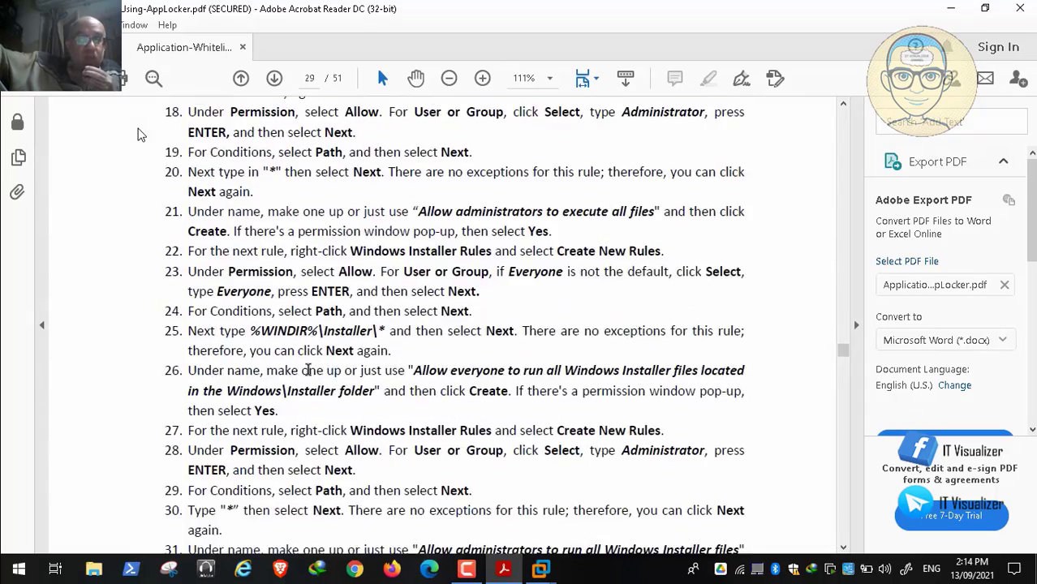
{"action": "scroll", "coordinate": [138, 134], "scroll_direction": "down", "scroll_amount": 10}
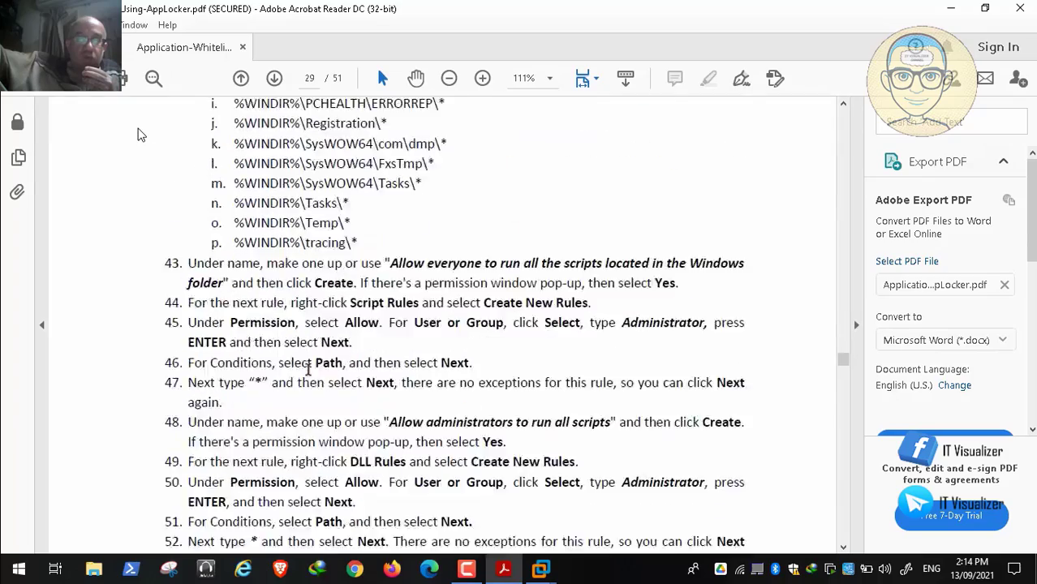
{"action": "scroll", "coordinate": [138, 134], "scroll_direction": "down", "scroll_amount": 15}
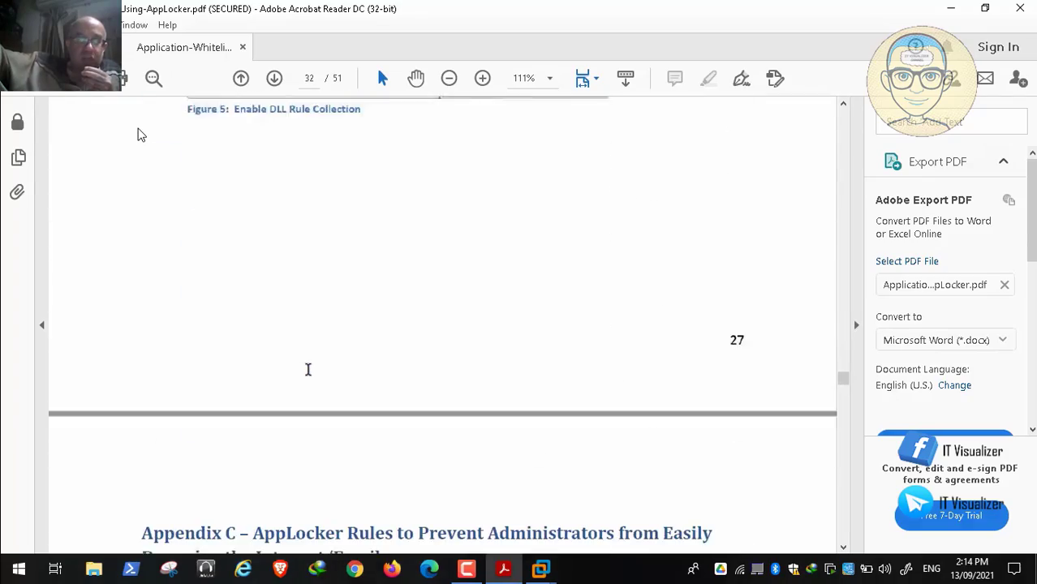
{"action": "scroll", "coordinate": [137, 134], "scroll_direction": "down", "scroll_amount": 10}
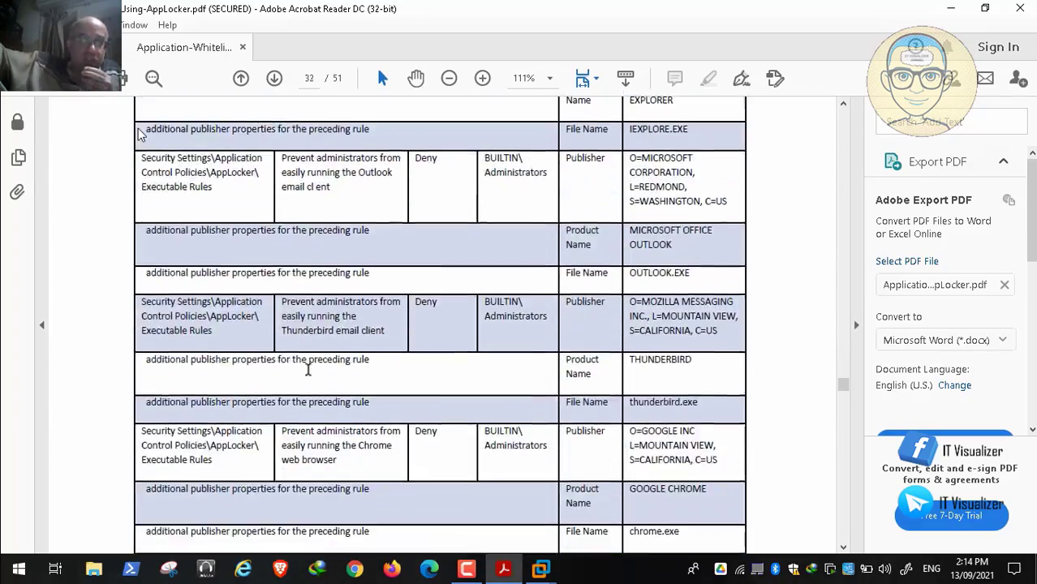
{"action": "scroll", "coordinate": [138, 134], "scroll_direction": "down", "scroll_amount": 12}
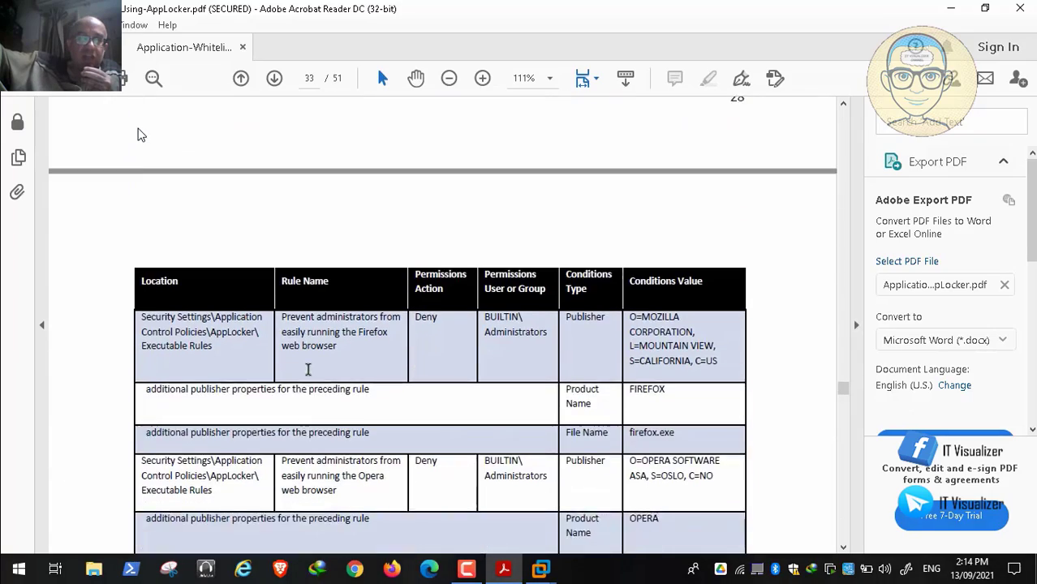
Step: Examine Appendix C's introduction and its table of deny rules that keep administrators from browsing the Internet and reading email
{"action": "scroll", "coordinate": [138, 134], "scroll_direction": "up", "scroll_amount": 15}
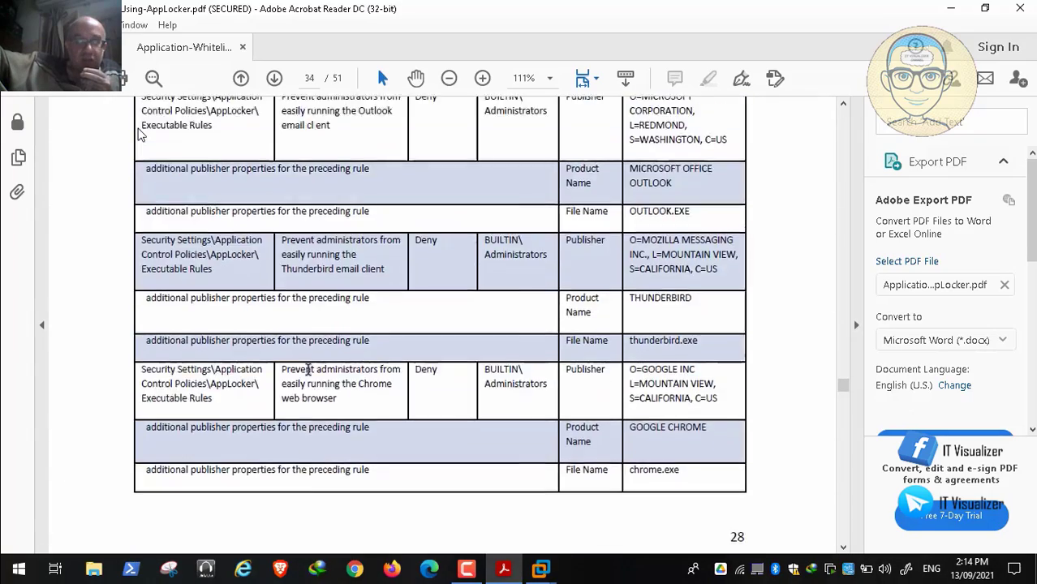
{"action": "scroll", "coordinate": [138, 134], "scroll_direction": "up", "scroll_amount": 1}
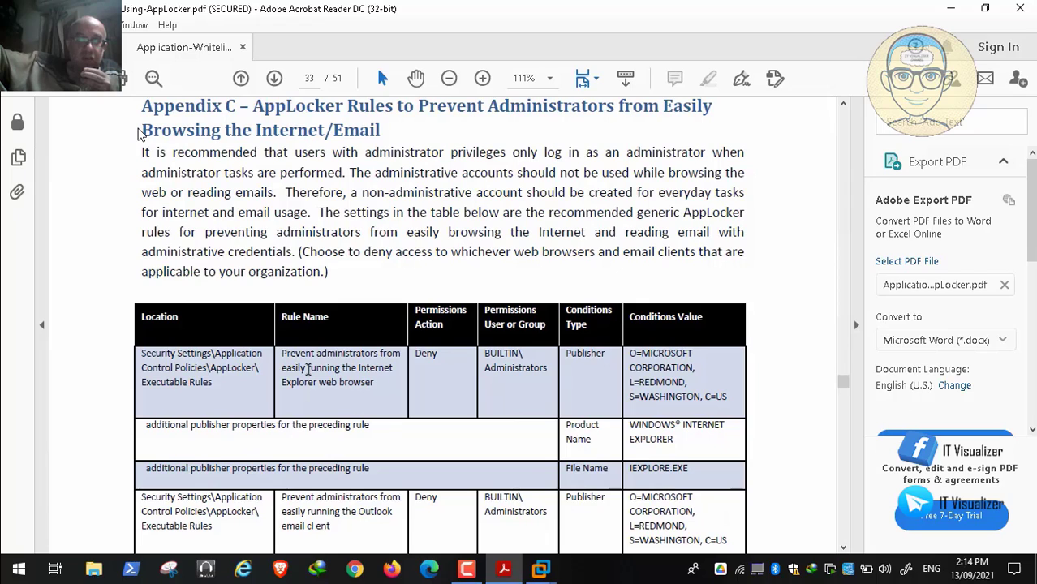
{"action": "scroll", "coordinate": [138, 134], "scroll_direction": "up", "scroll_amount": 1}
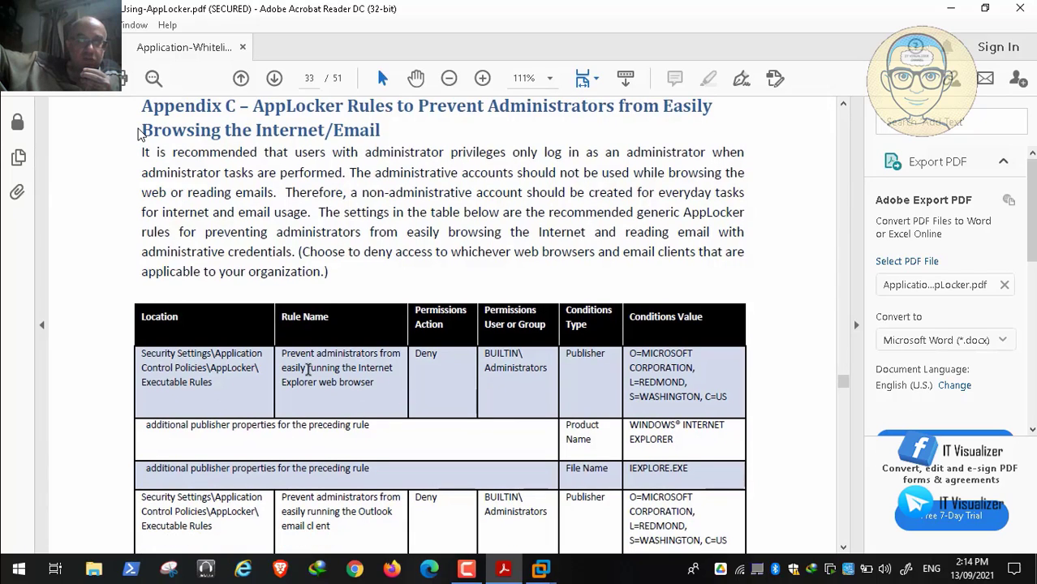
{"action": "scroll", "coordinate": [138, 134], "scroll_direction": "down", "scroll_amount": 1}
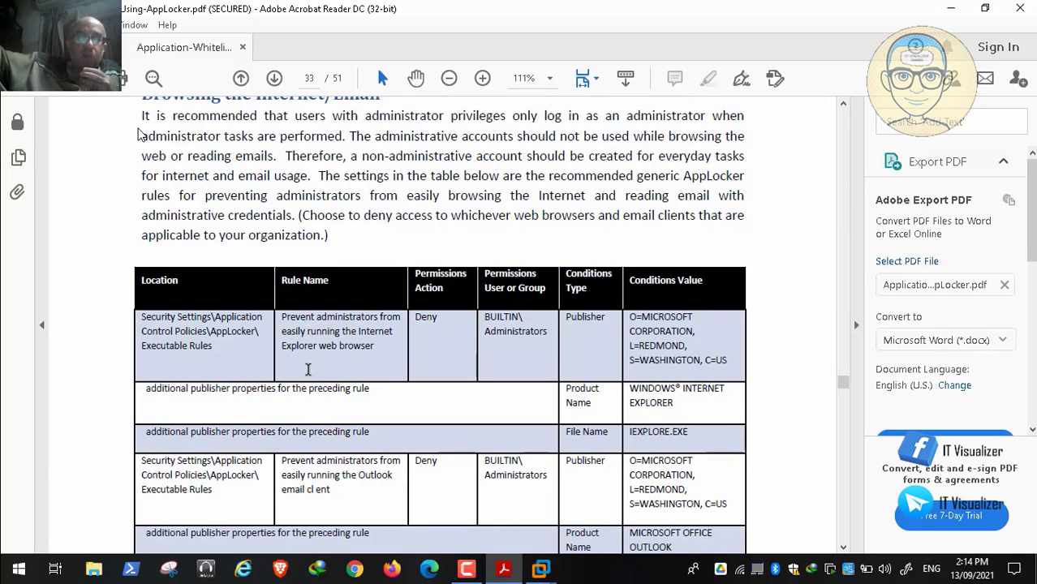
{"action": "scroll", "coordinate": [139, 134], "scroll_direction": "up", "scroll_amount": 1}
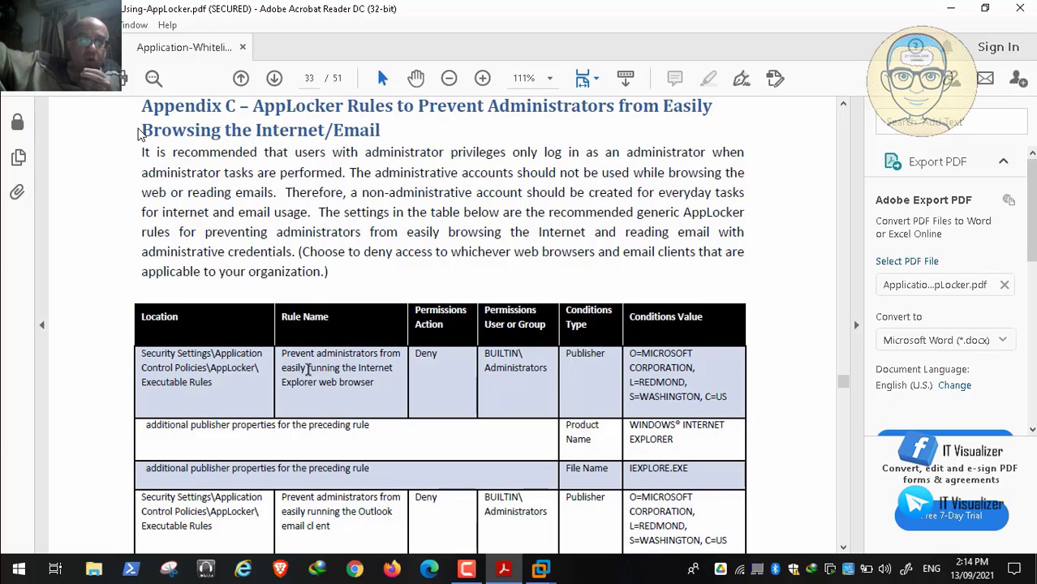
{"action": "scroll", "coordinate": [140, 134], "scroll_direction": "down", "scroll_amount": 1}
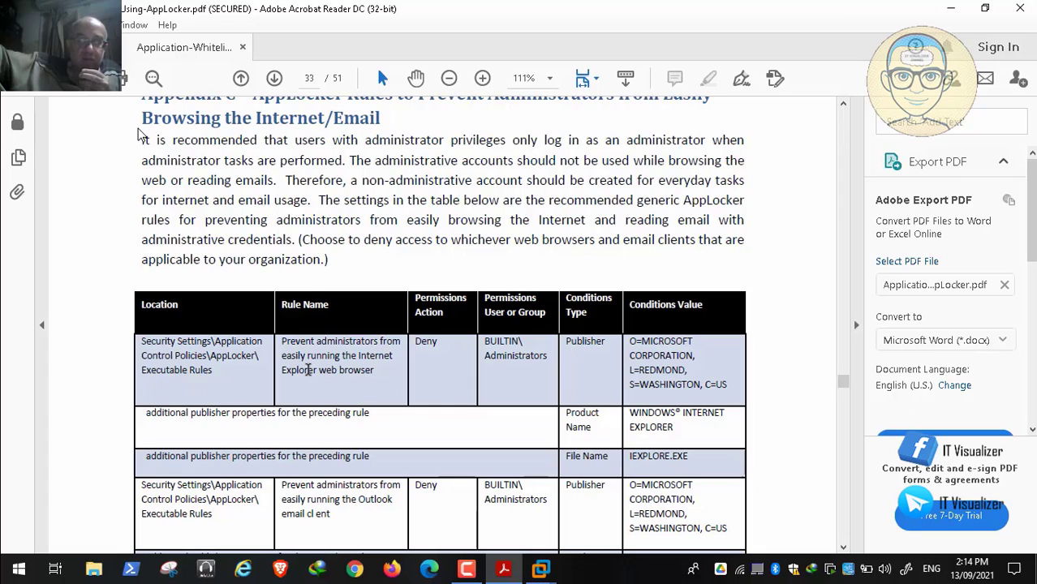
{"action": "scroll", "coordinate": [308, 370], "scroll_direction": "down", "scroll_amount": 1}
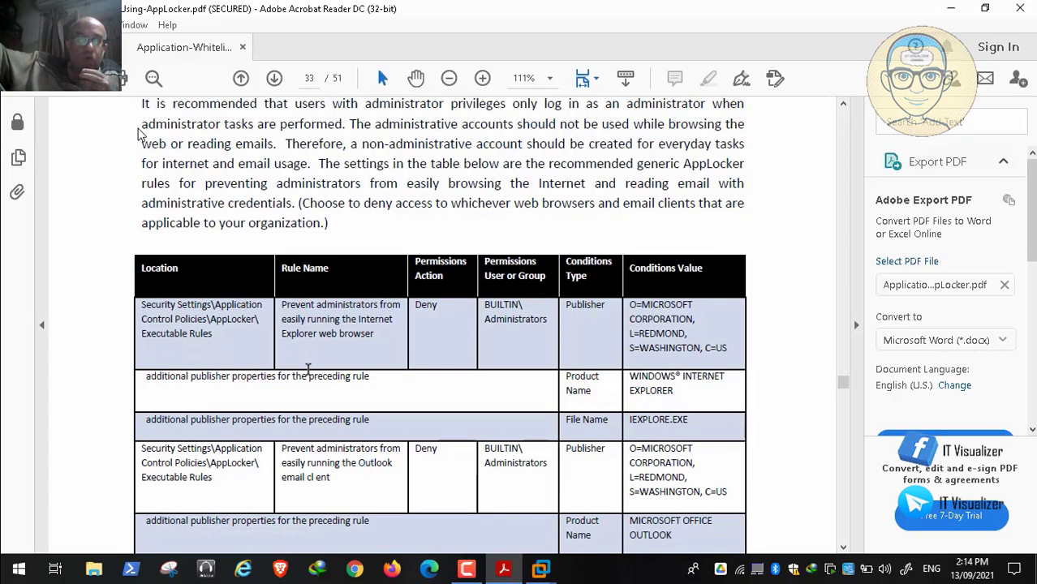
{"action": "scroll", "coordinate": [308, 369], "scroll_direction": "down", "scroll_amount": 15}
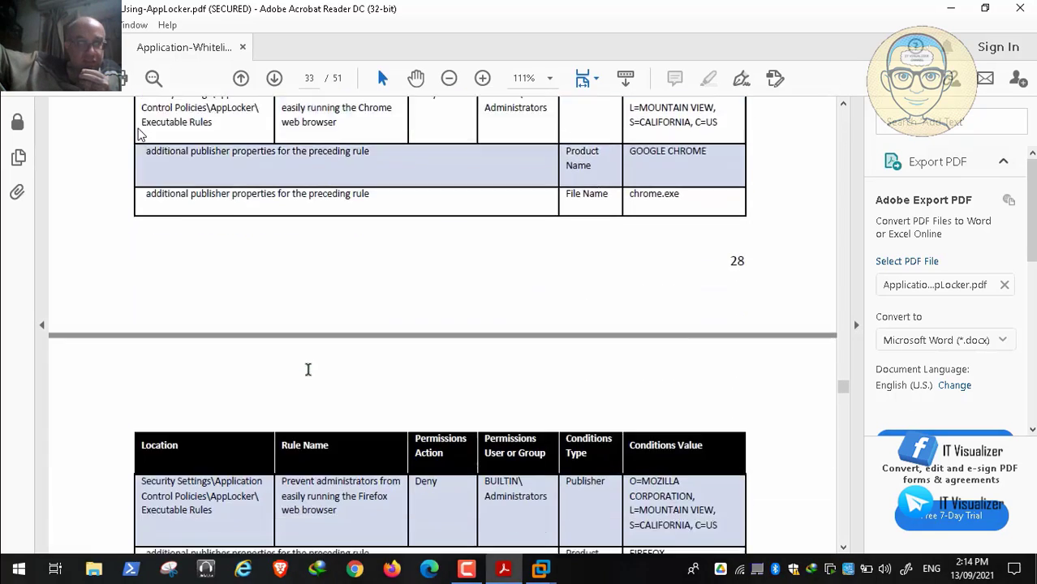
Step: Look through the Create AppLocker Rules section, from the new rule figure to the publisher, path and file hash conditions
{"action": "scroll", "coordinate": [308, 369], "scroll_direction": "down", "scroll_amount": 18}
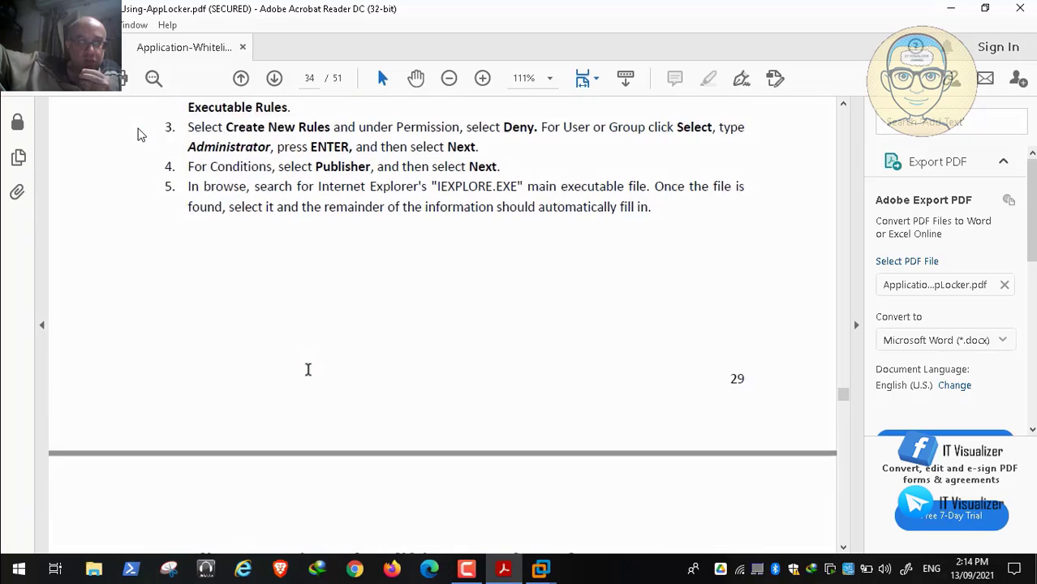
{"action": "scroll", "coordinate": [309, 370], "scroll_direction": "down", "scroll_amount": 10}
{"action": "scroll", "coordinate": [309, 369], "scroll_direction": "down", "scroll_amount": 5}
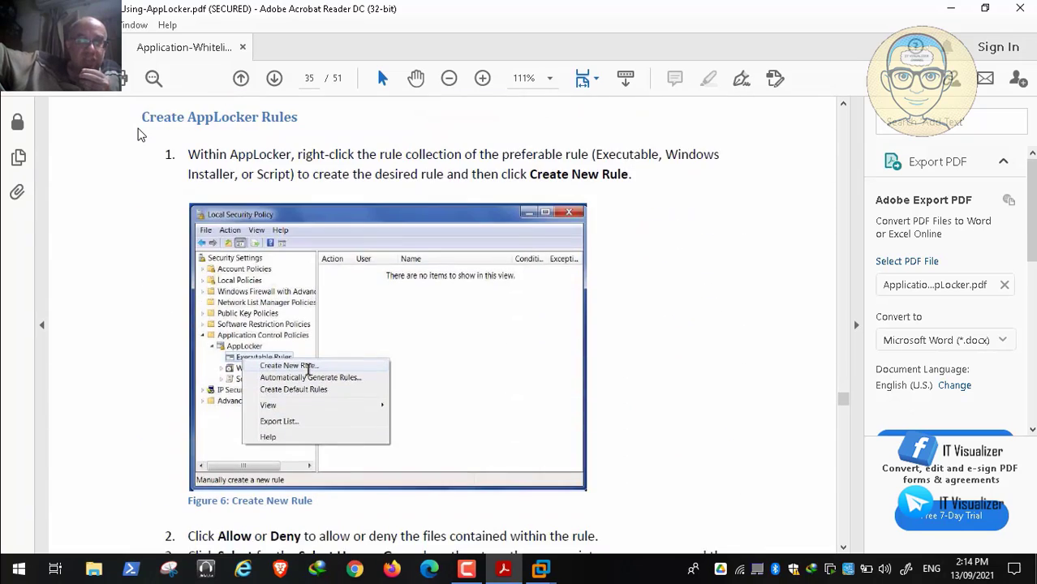
{"action": "scroll", "coordinate": [308, 369], "scroll_direction": "down", "scroll_amount": 8}
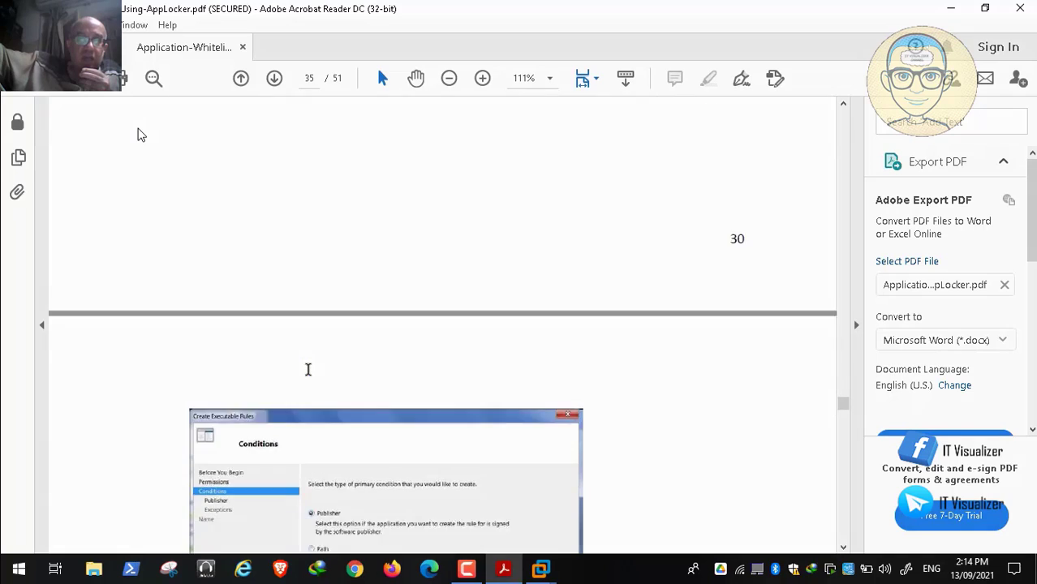
{"action": "scroll", "coordinate": [308, 369], "scroll_direction": "down", "scroll_amount": 10}
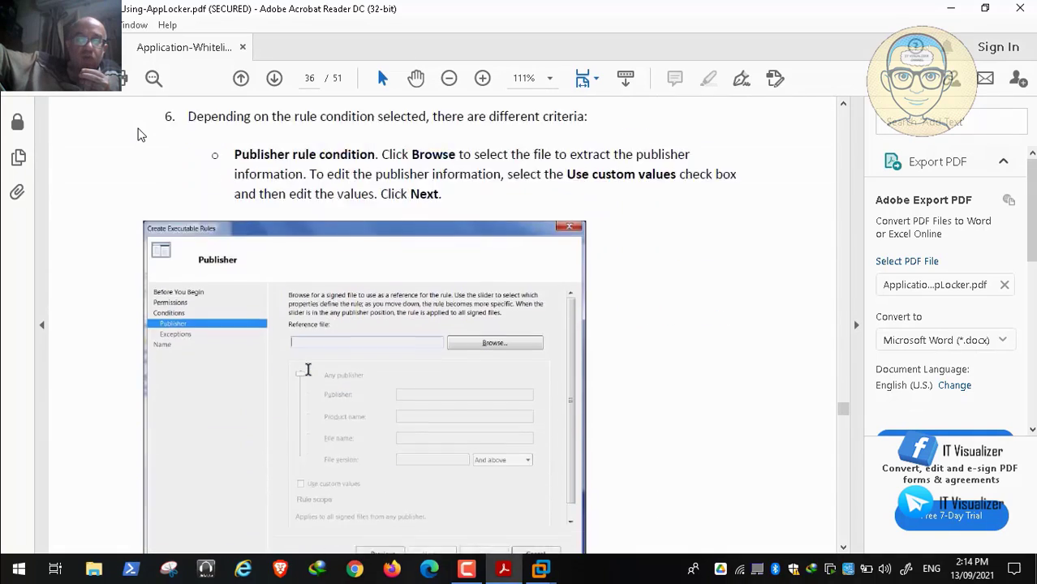
{"action": "scroll", "coordinate": [309, 370], "scroll_direction": "down", "scroll_amount": 12}
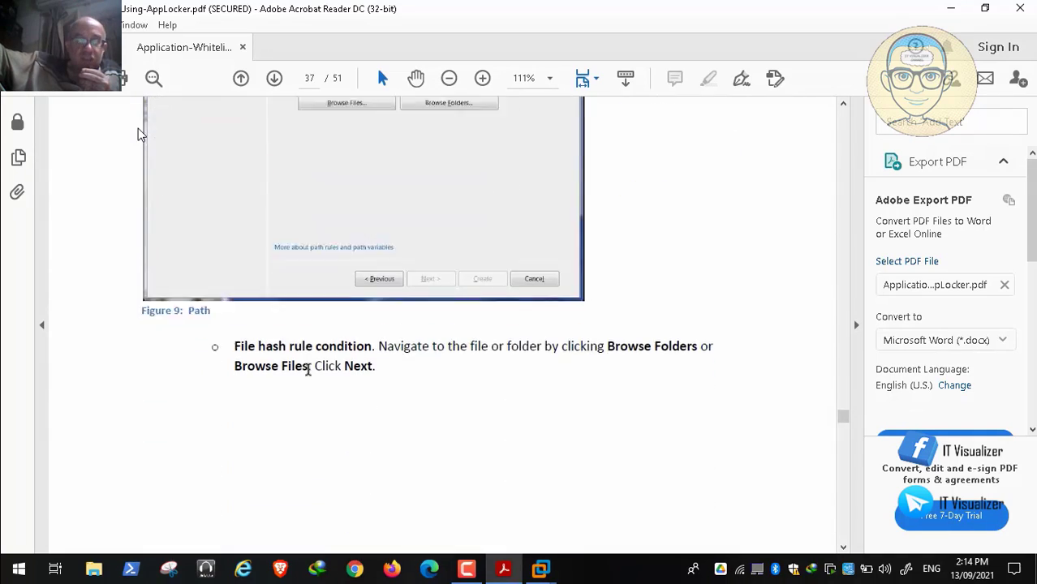
Step: Skim the rule editing sections for publisher, file hash and path rules, and go on to the included files list on page 49
{"action": "scroll", "coordinate": [309, 370], "scroll_direction": "down", "scroll_amount": 12}
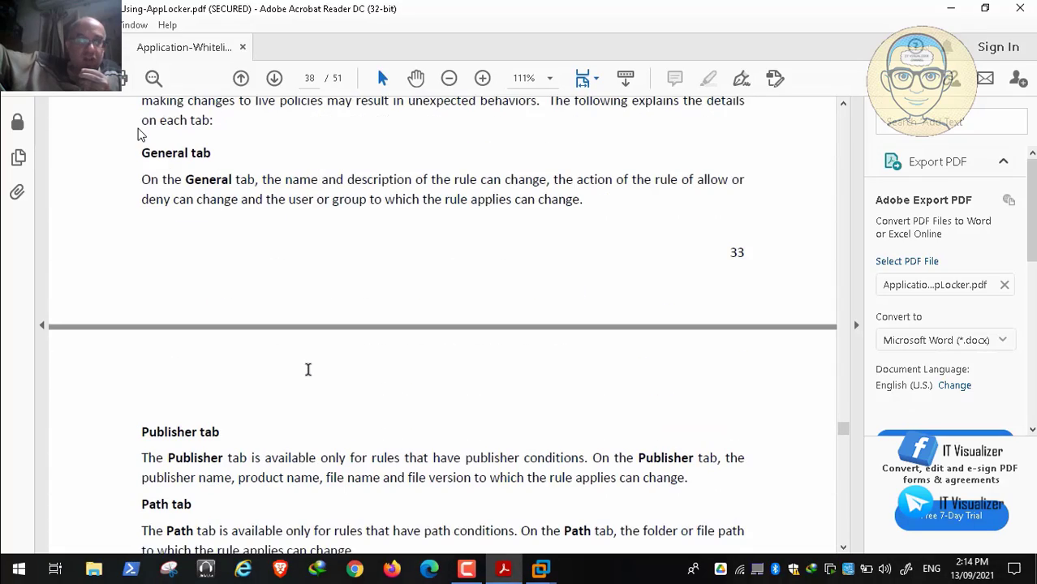
{"action": "scroll", "coordinate": [308, 369], "scroll_direction": "down", "scroll_amount": 15}
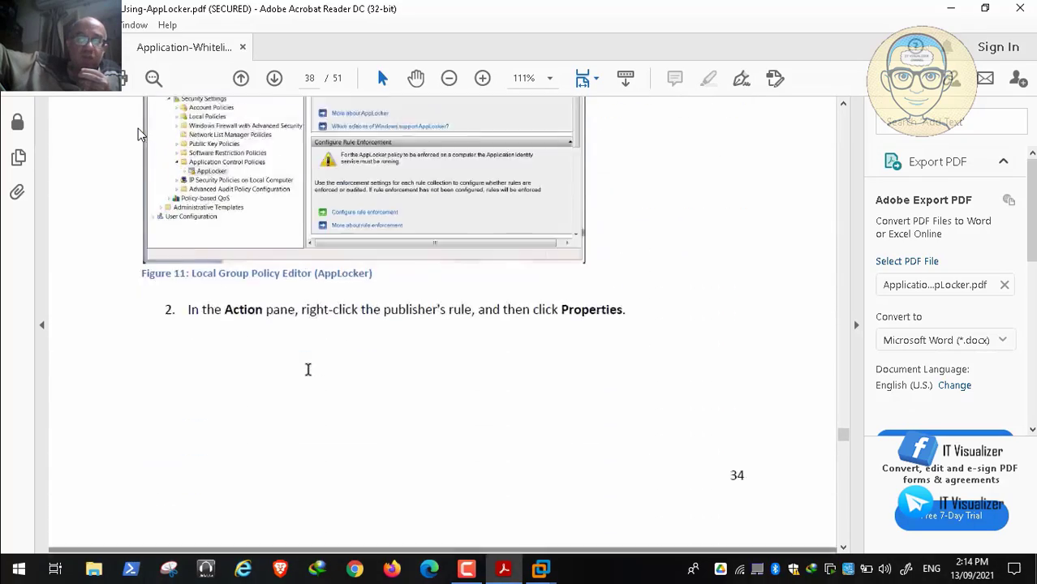
{"action": "scroll", "coordinate": [309, 369], "scroll_direction": "down", "scroll_amount": 20}
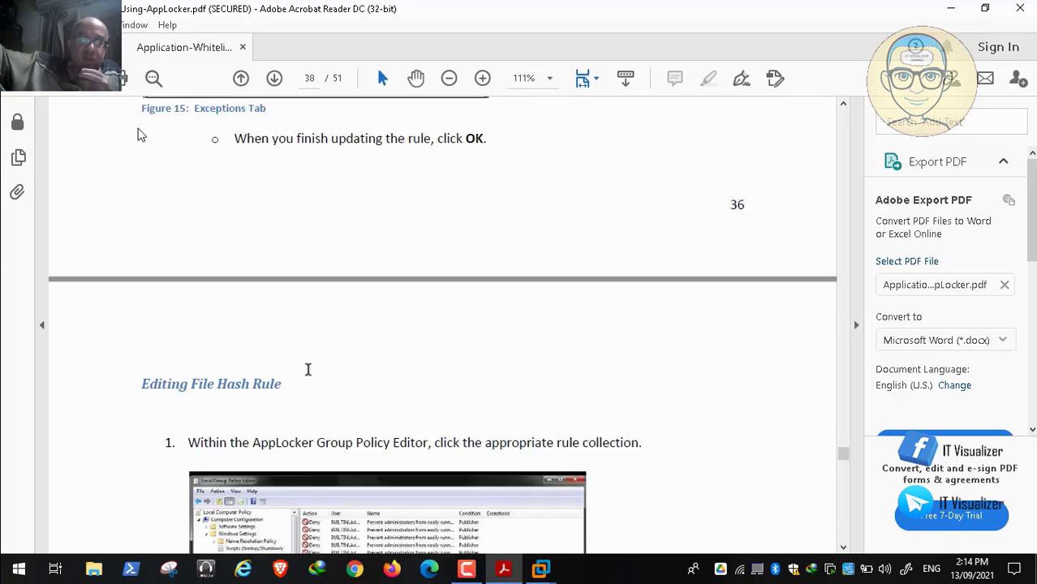
{"action": "scroll", "coordinate": [308, 369], "scroll_direction": "down", "scroll_amount": 20}
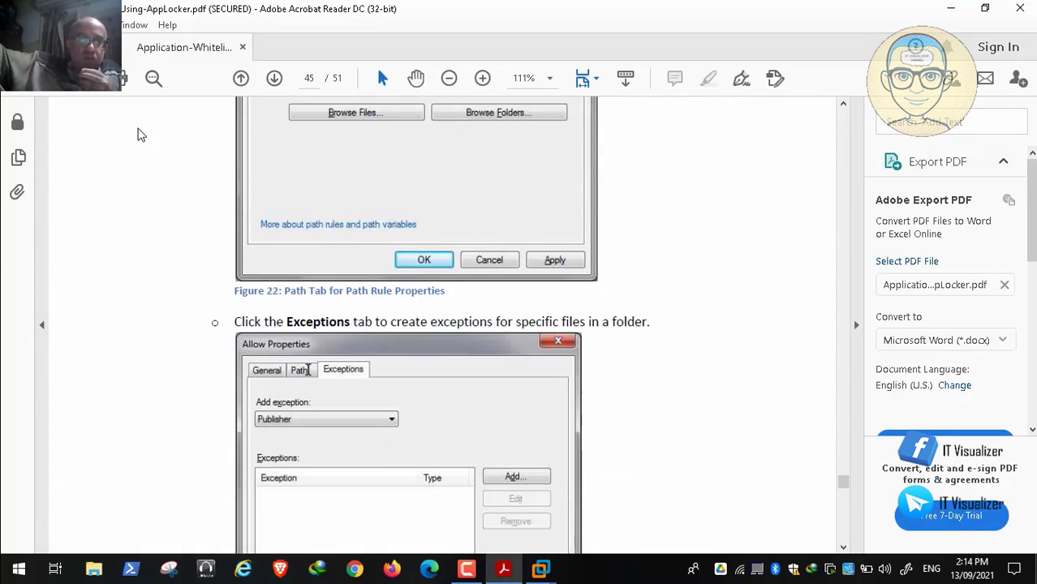
{"action": "scroll", "coordinate": [308, 369], "scroll_direction": "down", "scroll_amount": 6}
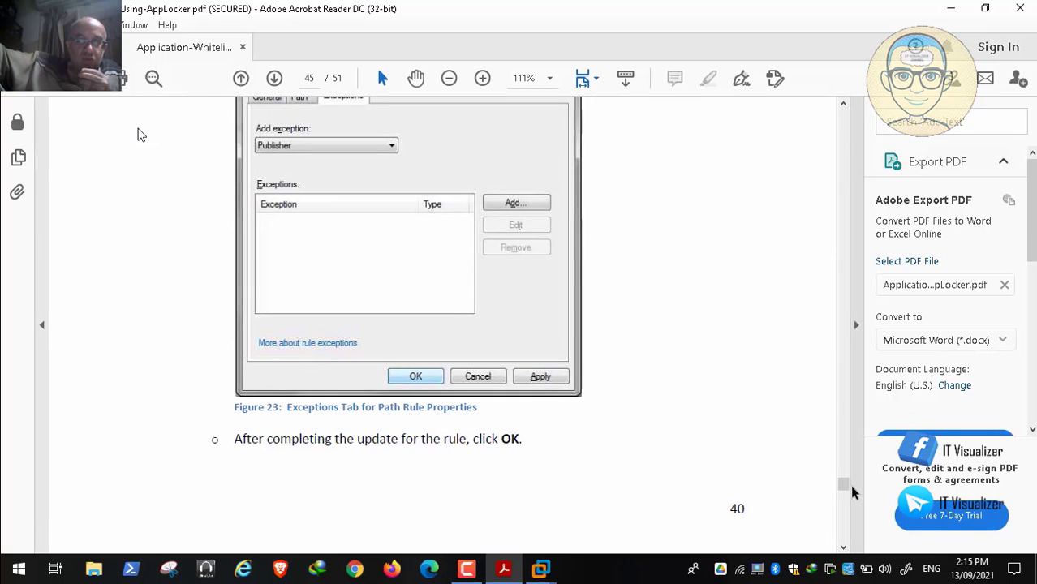
{"action": "left_click_drag", "start_coordinate": [844, 486], "coordinate": [843, 516]}
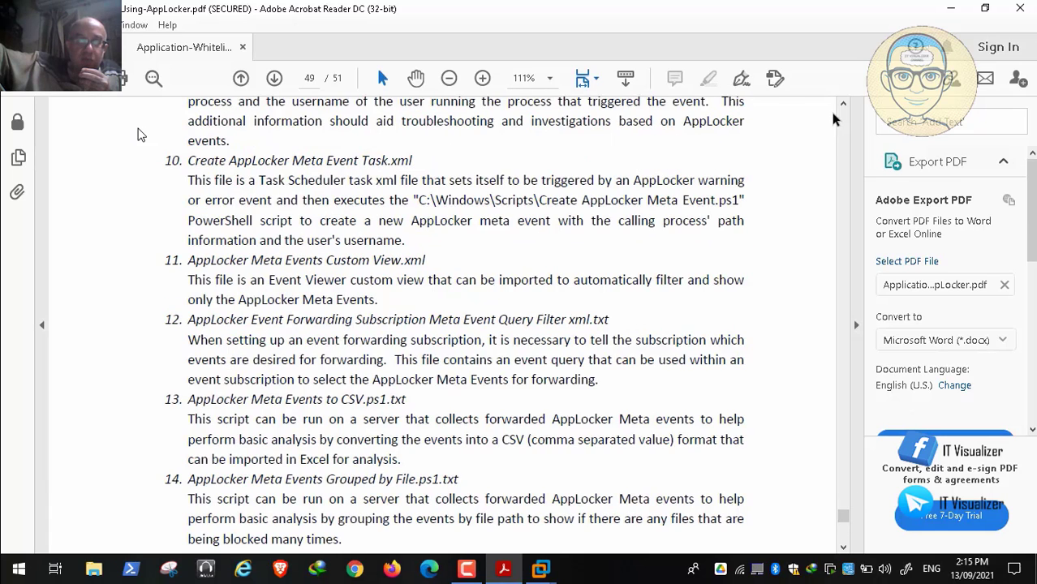
Step: Return to the PAW machine's Group Policy Management Editor and open the Files preferences under Windows Settings
{"action": "left_click", "coordinate": [956, 10]}
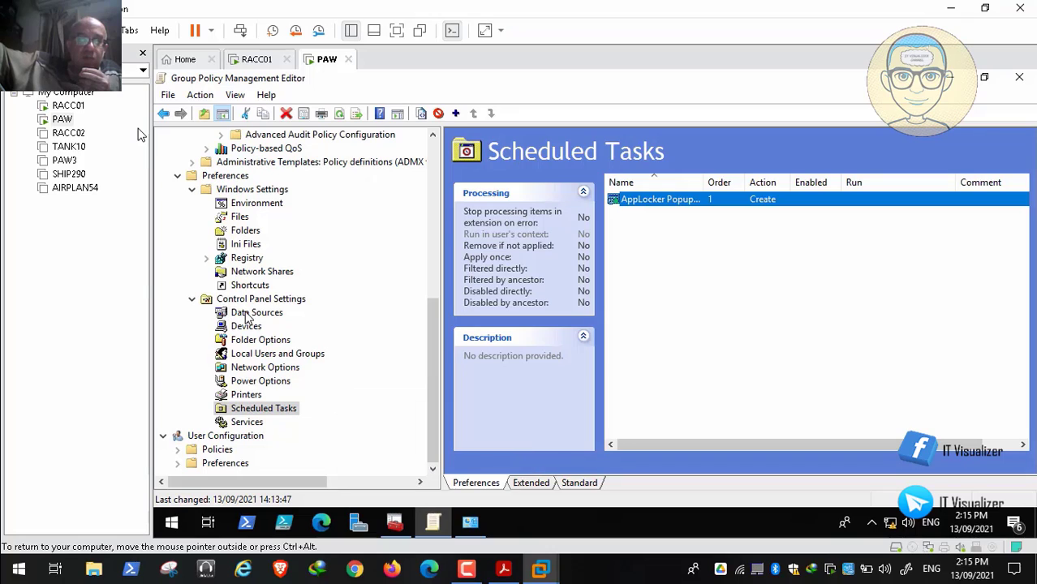
{"action": "left_click", "coordinate": [239, 217]}
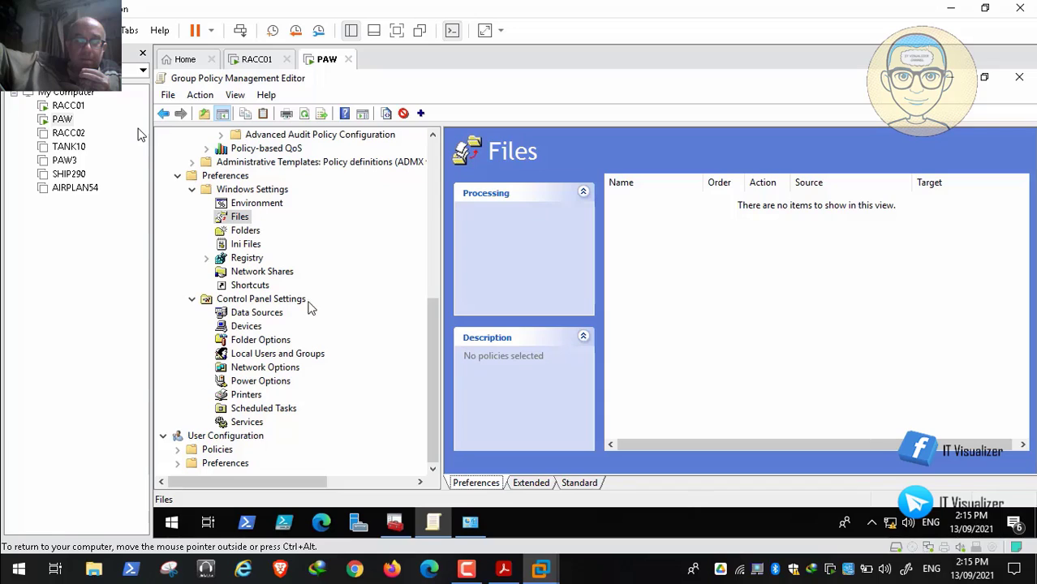
{"action": "left_click", "coordinate": [466, 572]}
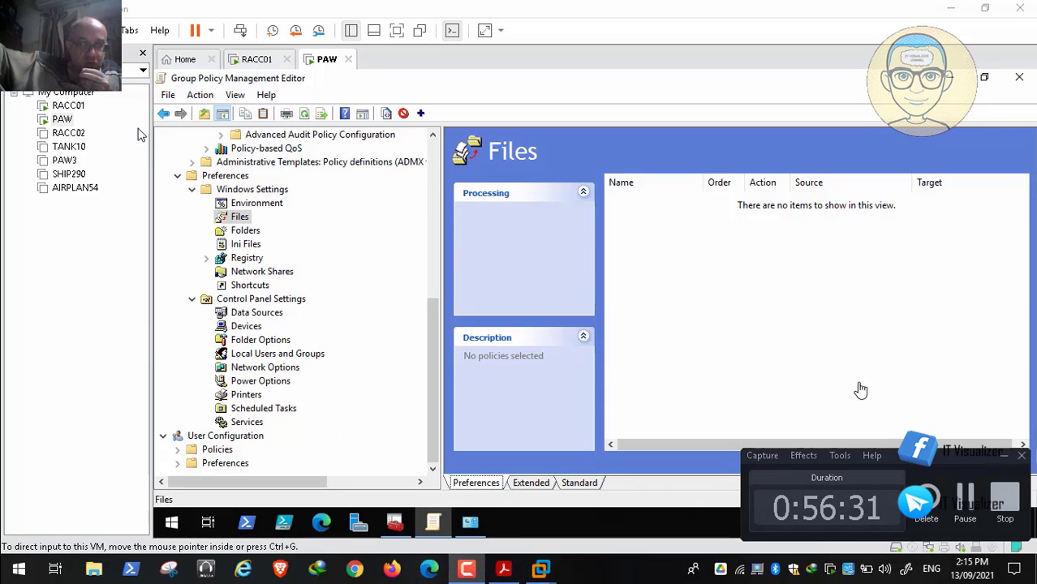
{"action": "left_click", "coordinate": [784, 407]}
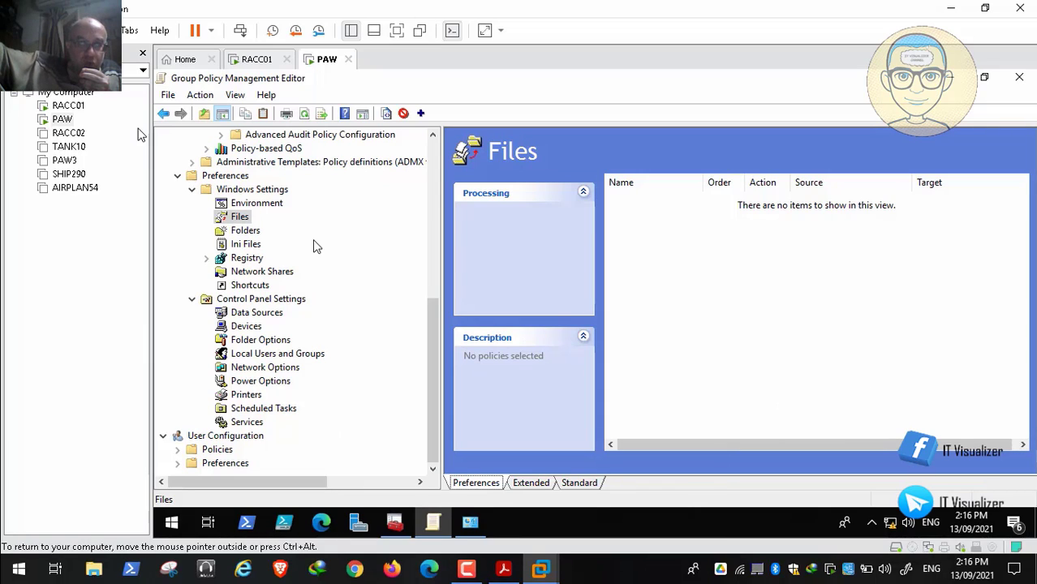
Step: Add a new file item to the Files preferences and set its action to Create
{"action": "right_click", "coordinate": [239, 220]}
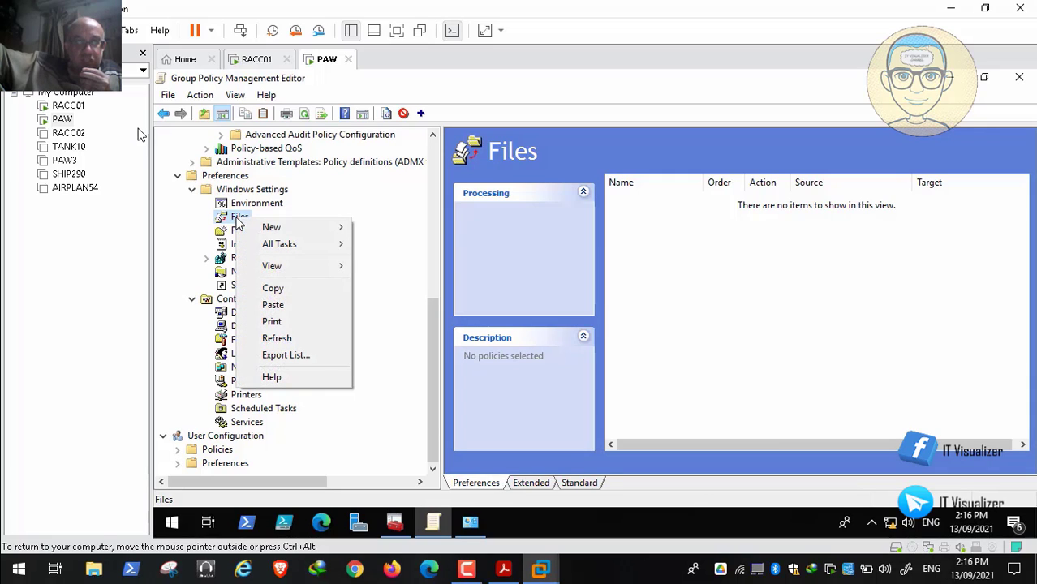
{"action": "mouse_move", "coordinate": [271, 229]}
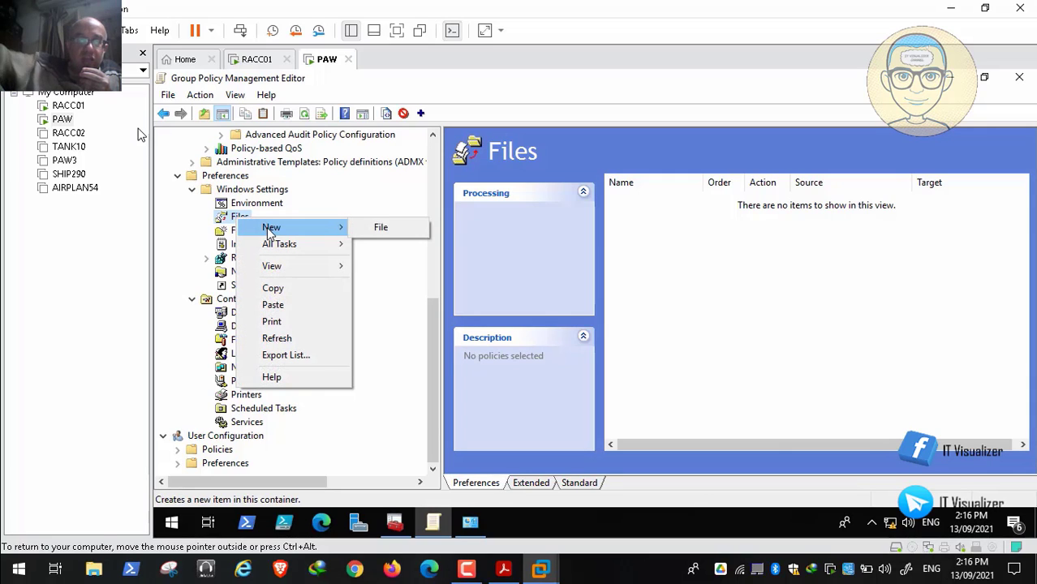
{"action": "left_click", "coordinate": [379, 228]}
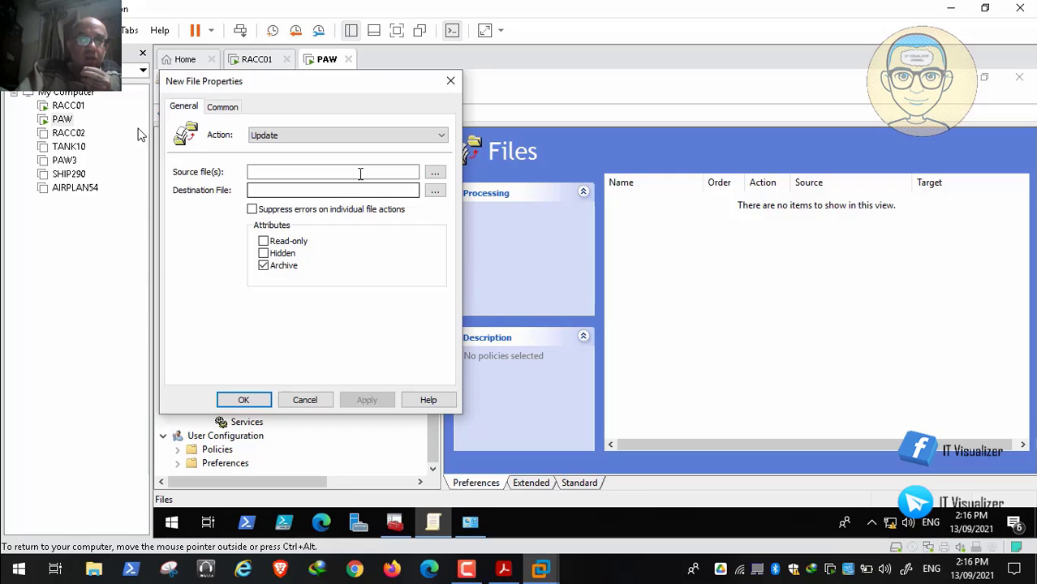
{"action": "left_click", "coordinate": [341, 137]}
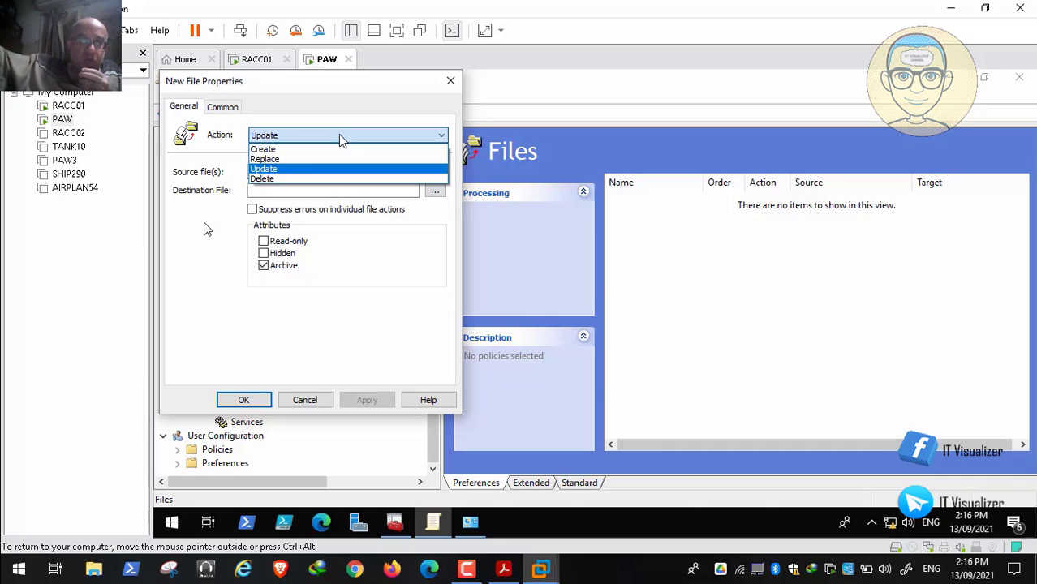
{"action": "mouse_move", "coordinate": [14, 556]}
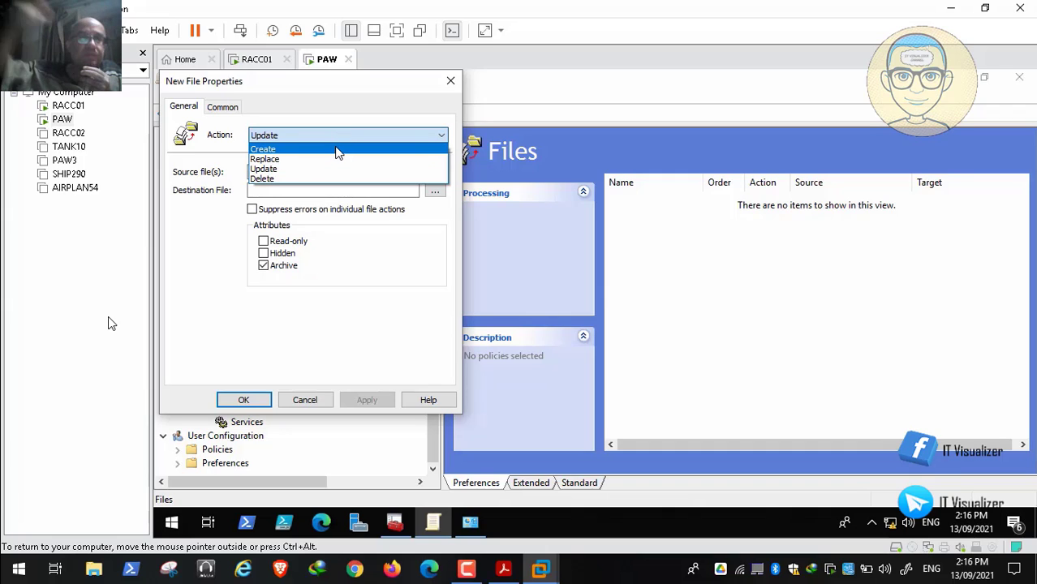
{"action": "left_click", "coordinate": [338, 153]}
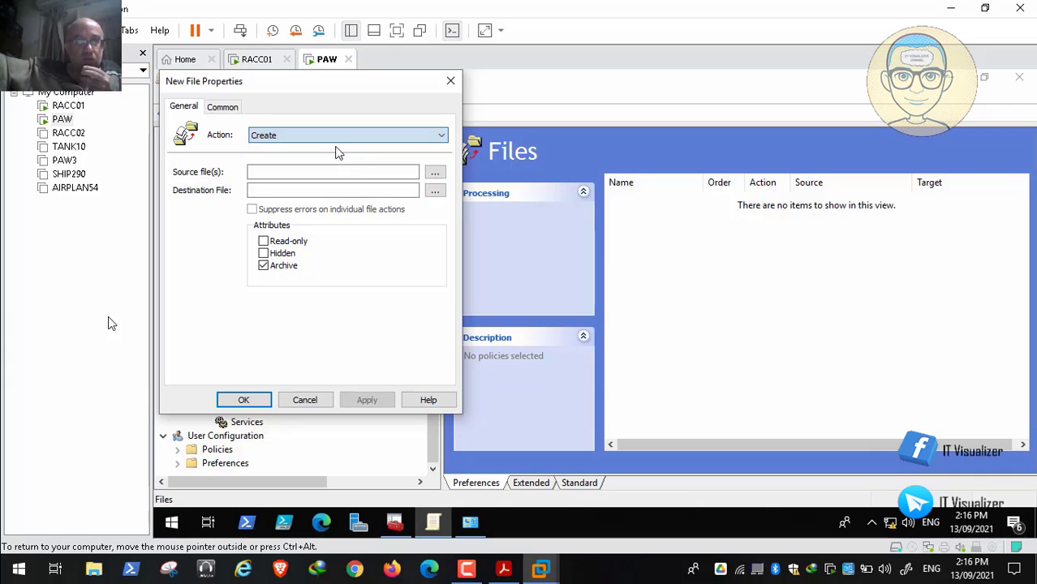
Step: Browse for the source file and open the Event Viewer folder under C:\ProgramData\Microsoft
{"action": "left_click", "coordinate": [435, 175]}
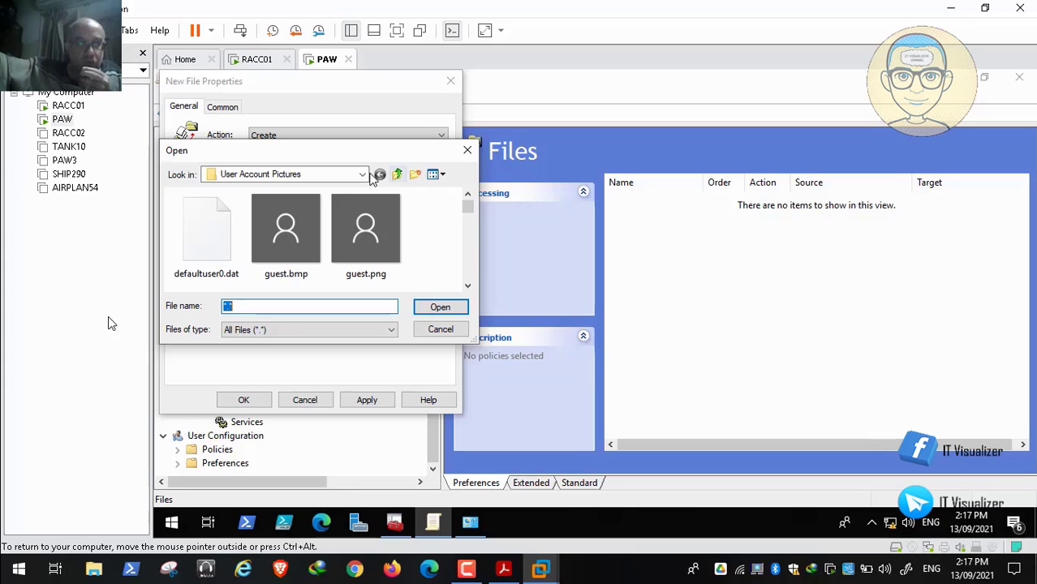
{"action": "left_click", "coordinate": [365, 175]}
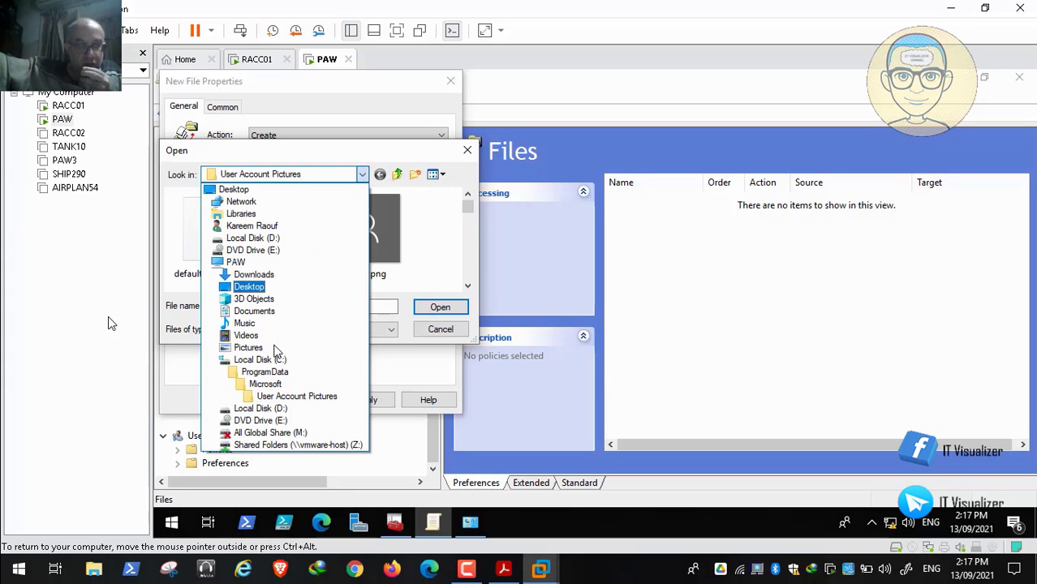
{"action": "left_click", "coordinate": [275, 372]}
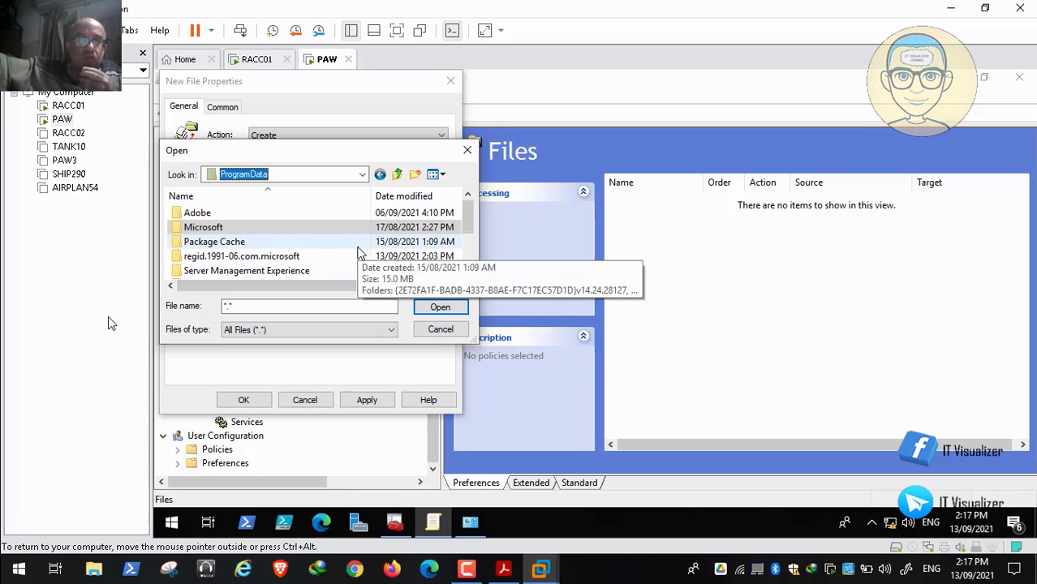
{"action": "double_click", "coordinate": [223, 229]}
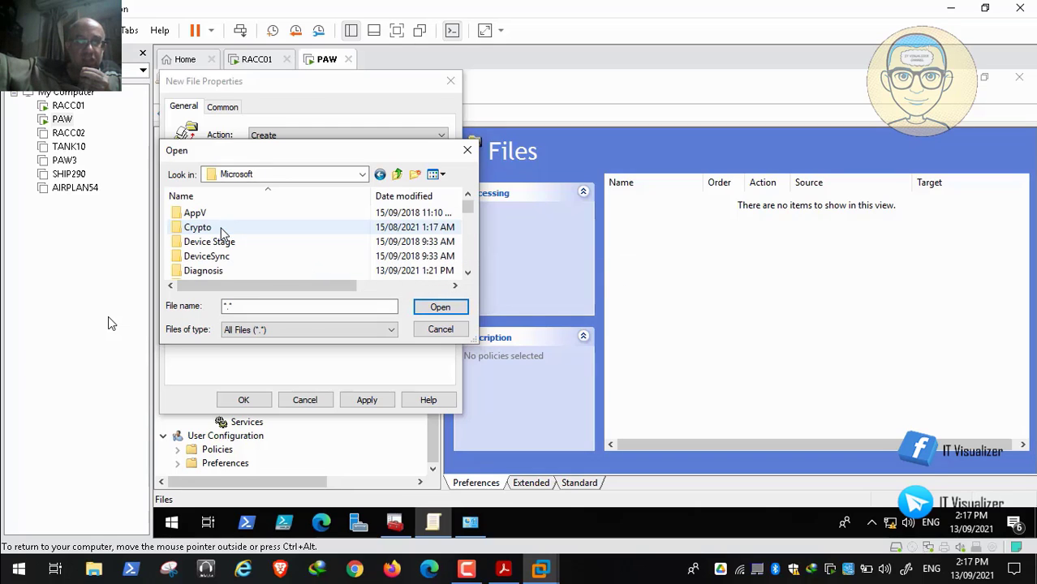
{"action": "left_click", "coordinate": [215, 241]}
{"action": "key", "text": "e"}
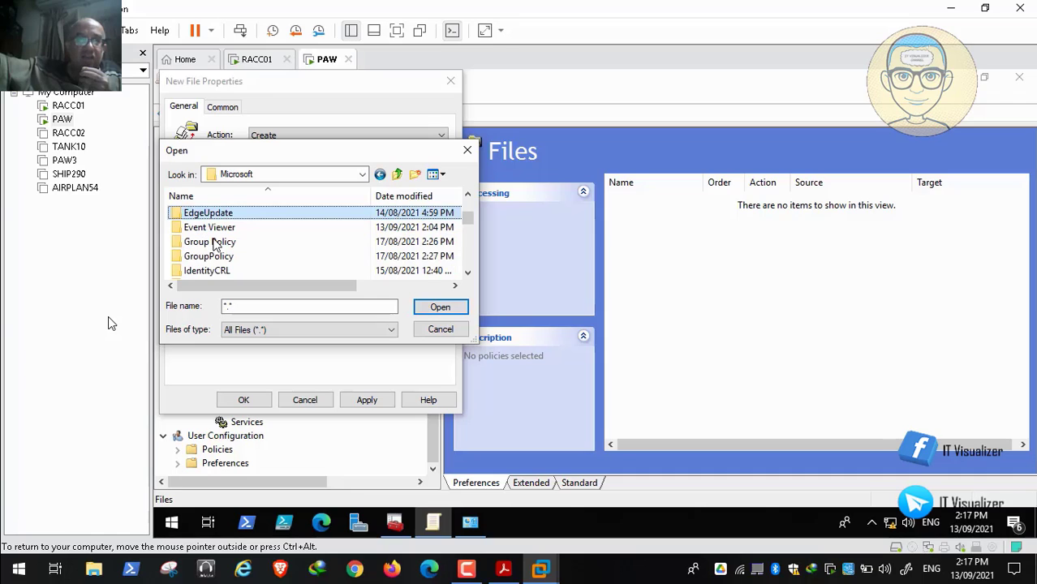
{"action": "double_click", "coordinate": [224, 229]}
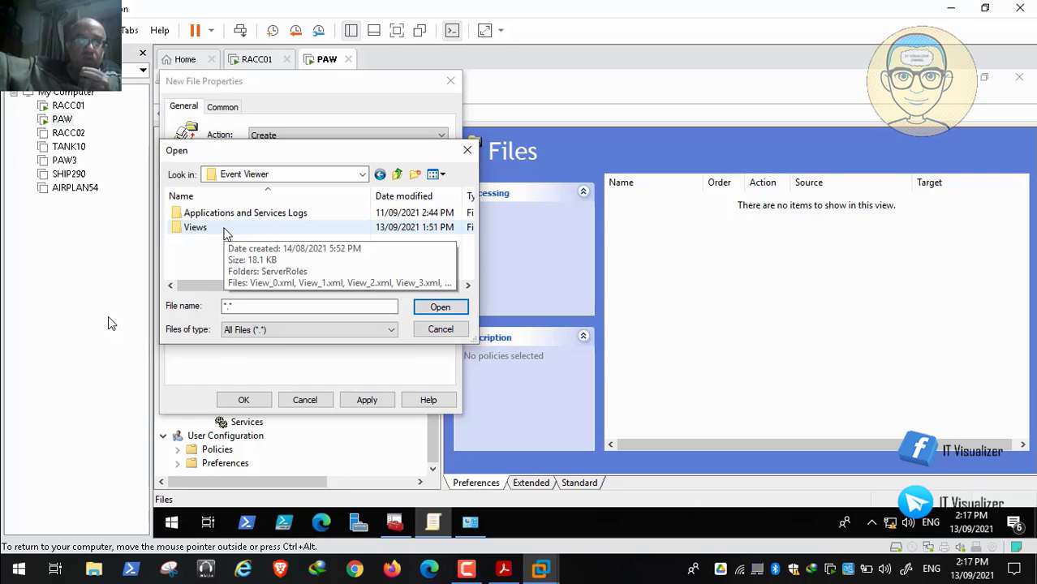
Step: Look through the Views folder's XML files and set View_0.xml as the source file
{"action": "double_click", "coordinate": [209, 230]}
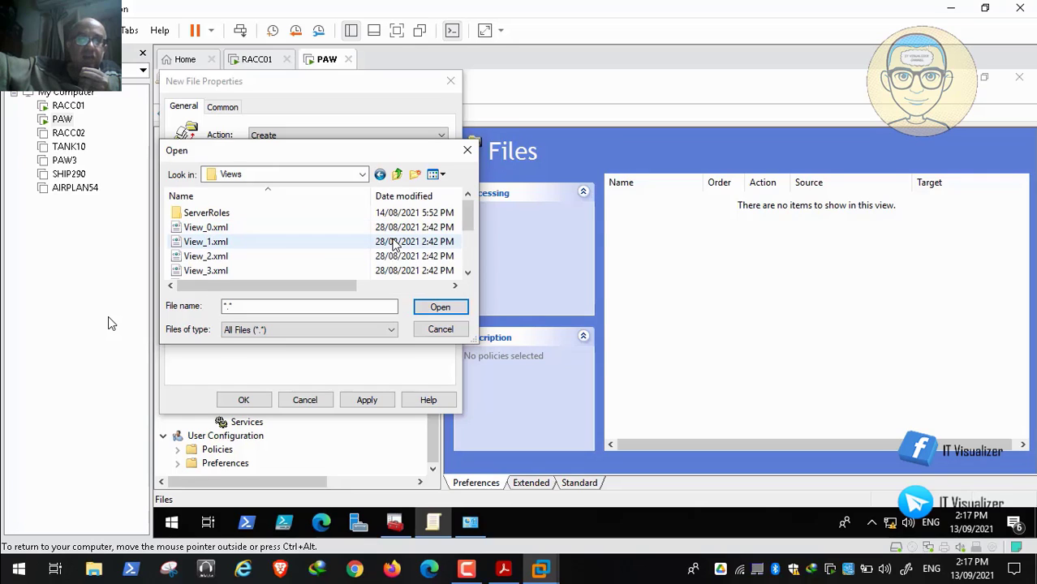
{"action": "left_click", "coordinate": [469, 264]}
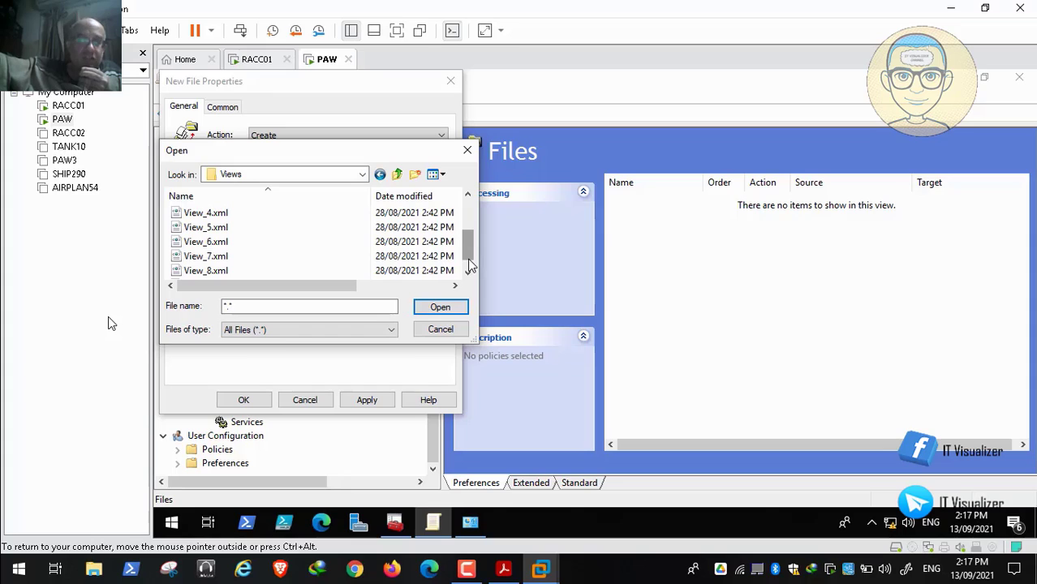
{"action": "left_click", "coordinate": [469, 273]}
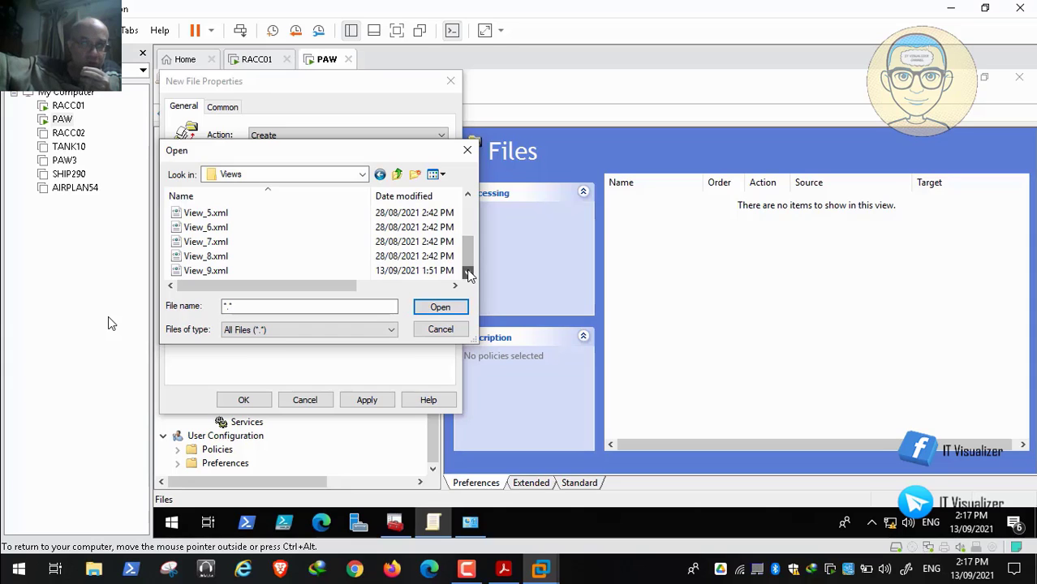
{"action": "left_click", "coordinate": [469, 211]}
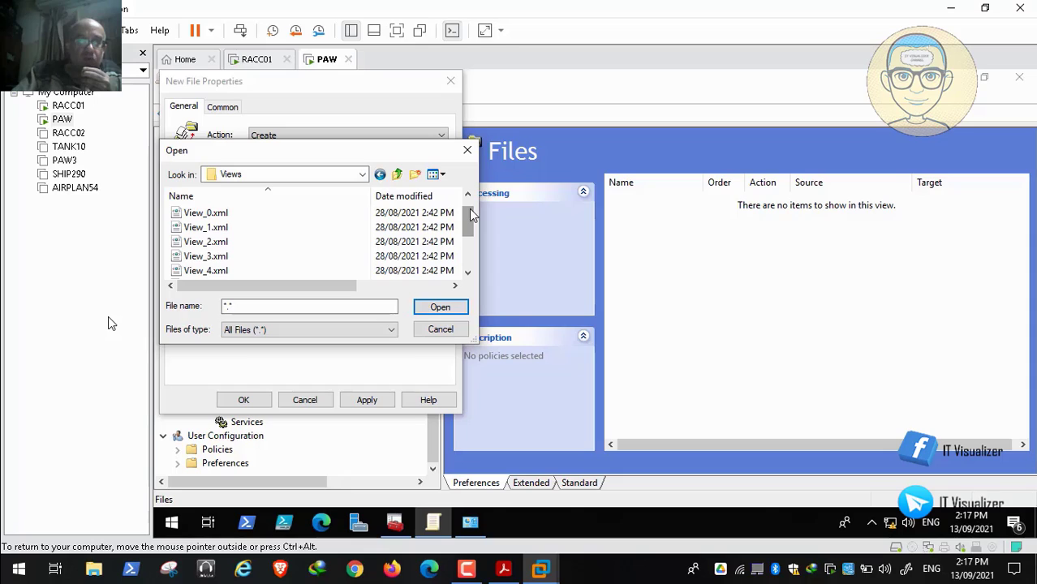
{"action": "left_click", "coordinate": [233, 215]}
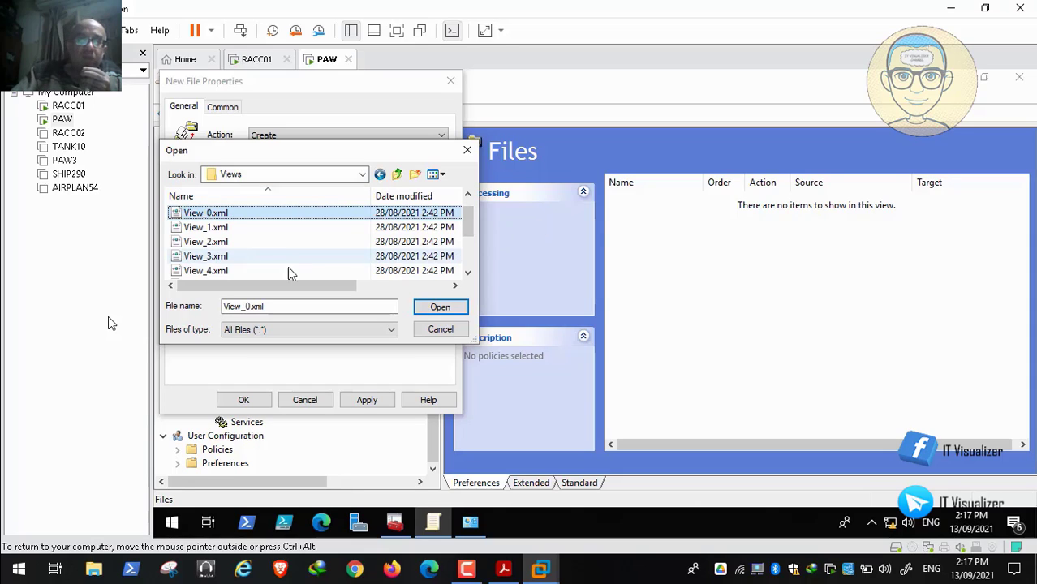
{"action": "left_click", "coordinate": [226, 273]}
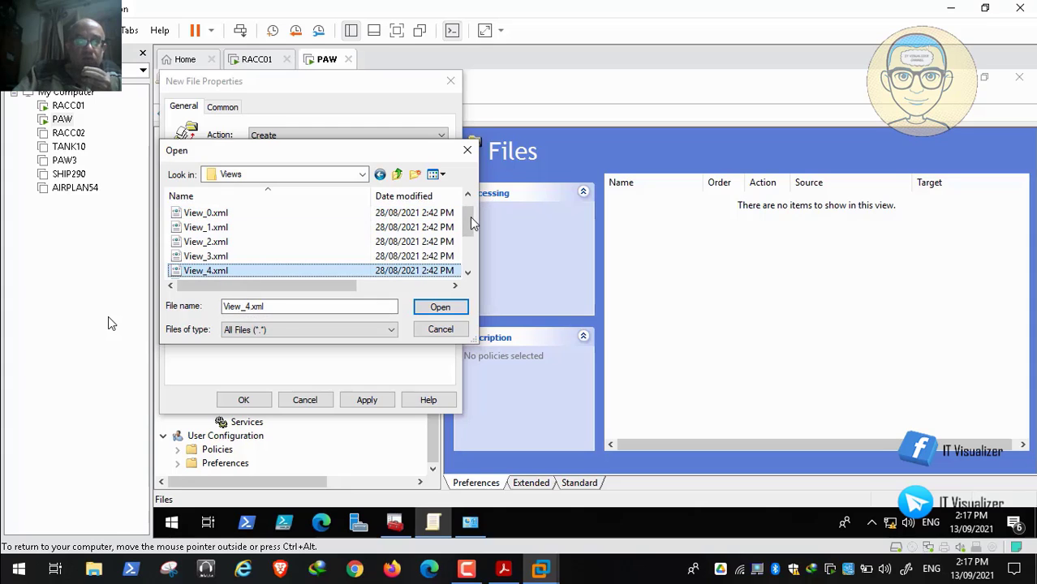
{"action": "scroll", "coordinate": [473, 225], "scroll_direction": "up", "scroll_amount": 1}
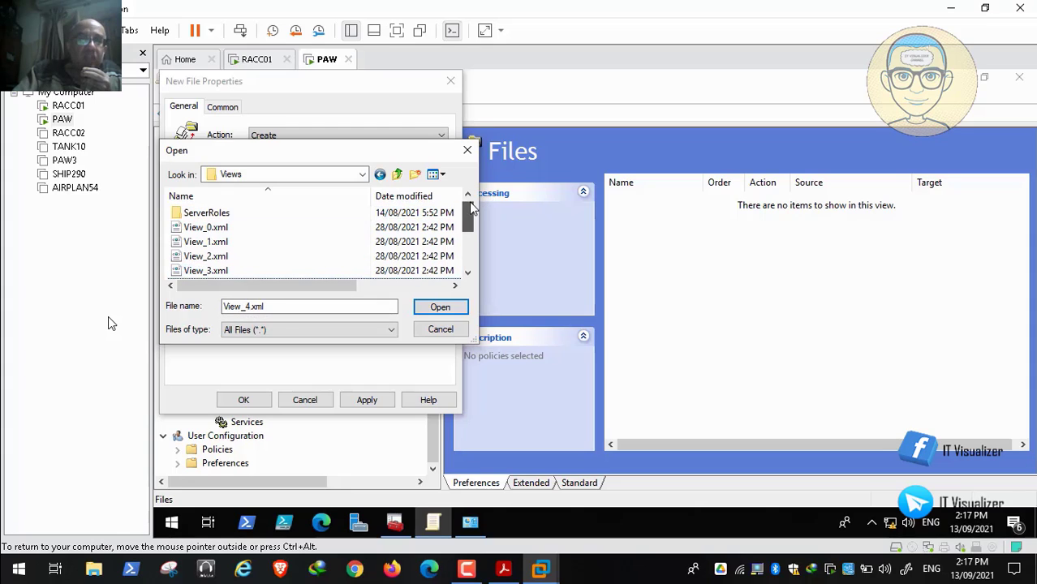
{"action": "left_click", "coordinate": [252, 229]}
{"action": "left_click", "coordinate": [439, 308]}
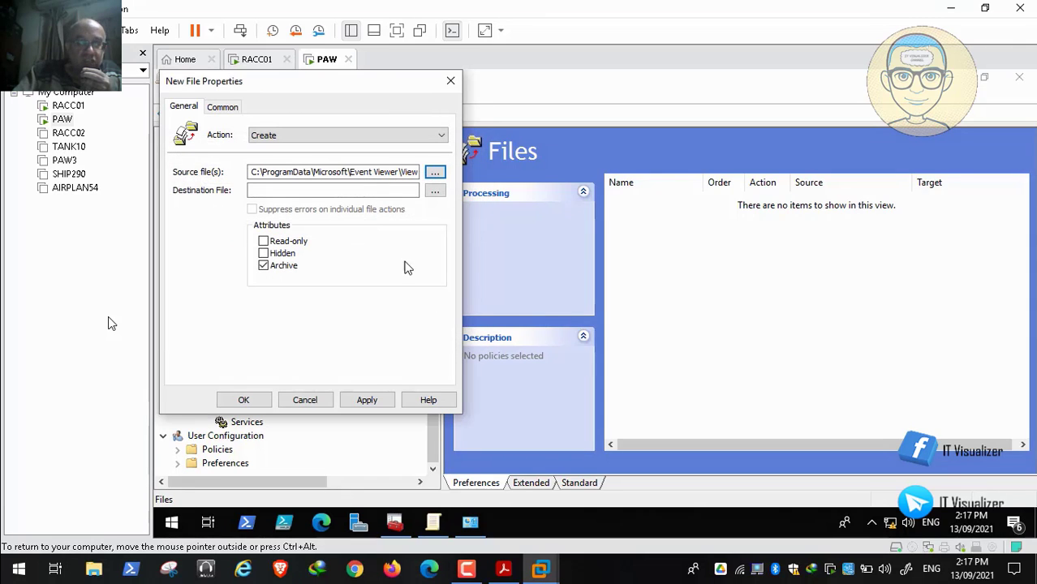
Step: Set the destination file to View_0.xml in the Views folder
{"action": "left_click", "coordinate": [436, 191]}
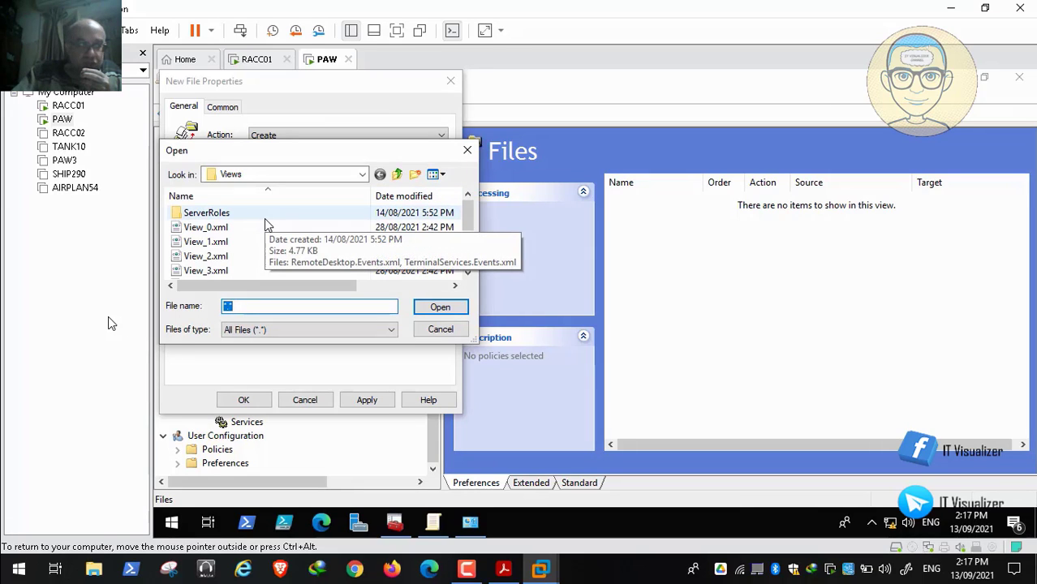
{"action": "left_click", "coordinate": [243, 227]}
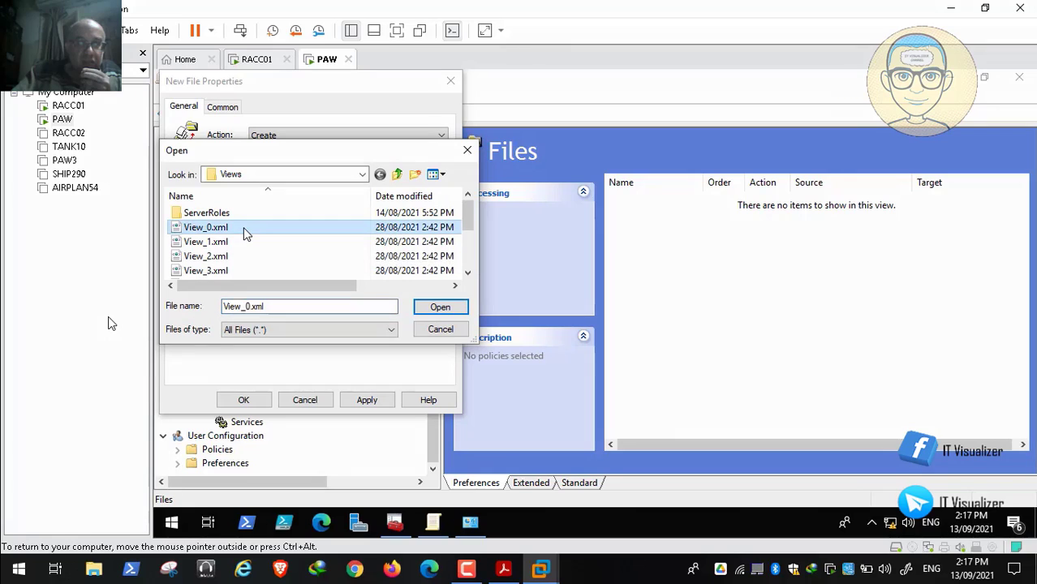
{"action": "left_click", "coordinate": [447, 308]}
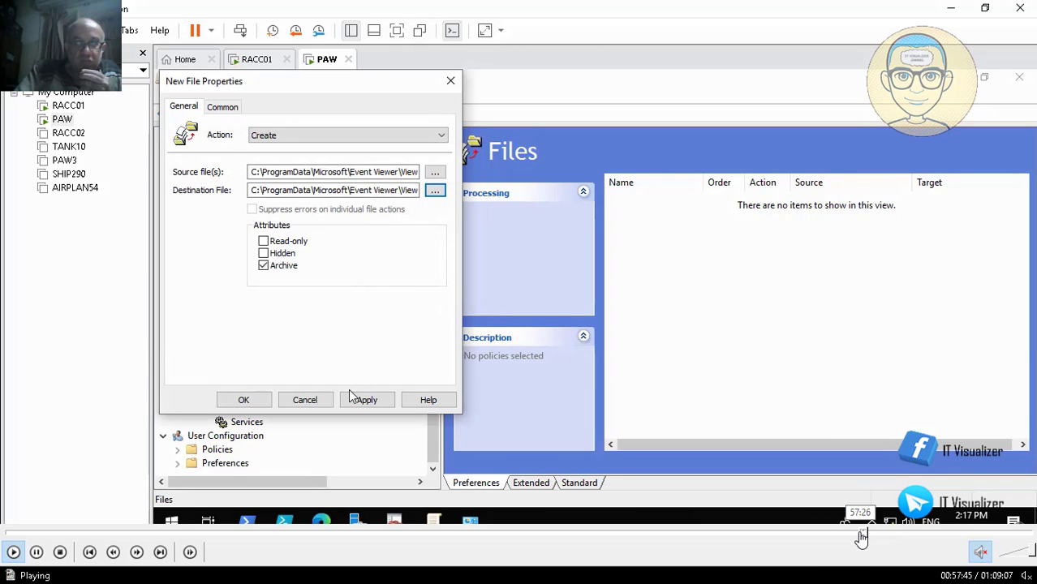
Step: Rewind the recorded session to the point where the Event Viewer folder is open for choosing the source file
{"action": "left_click", "coordinate": [860, 535]}
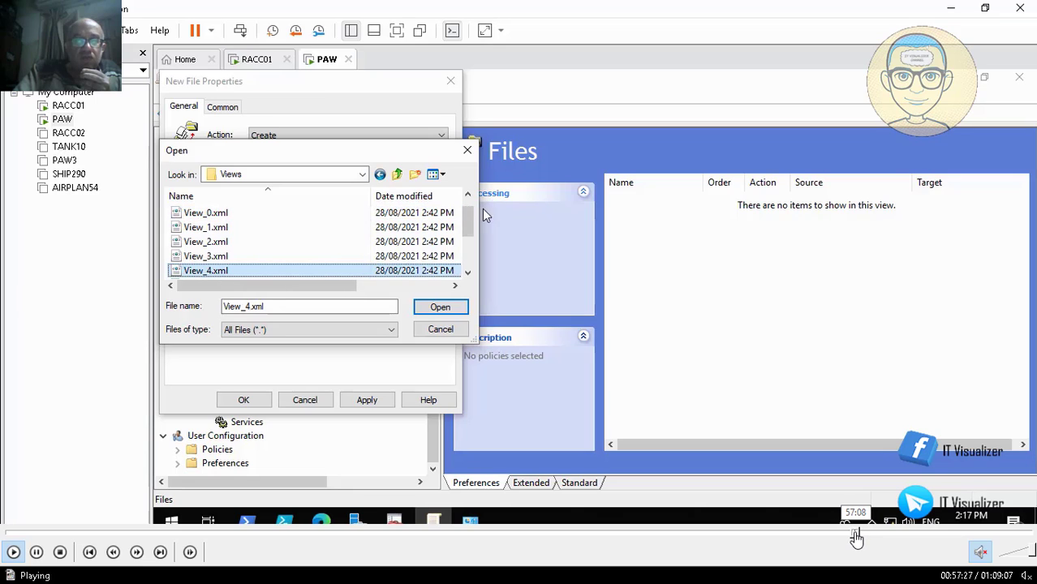
{"action": "left_click", "coordinate": [856, 536]}
{"action": "left_click", "coordinate": [850, 536]}
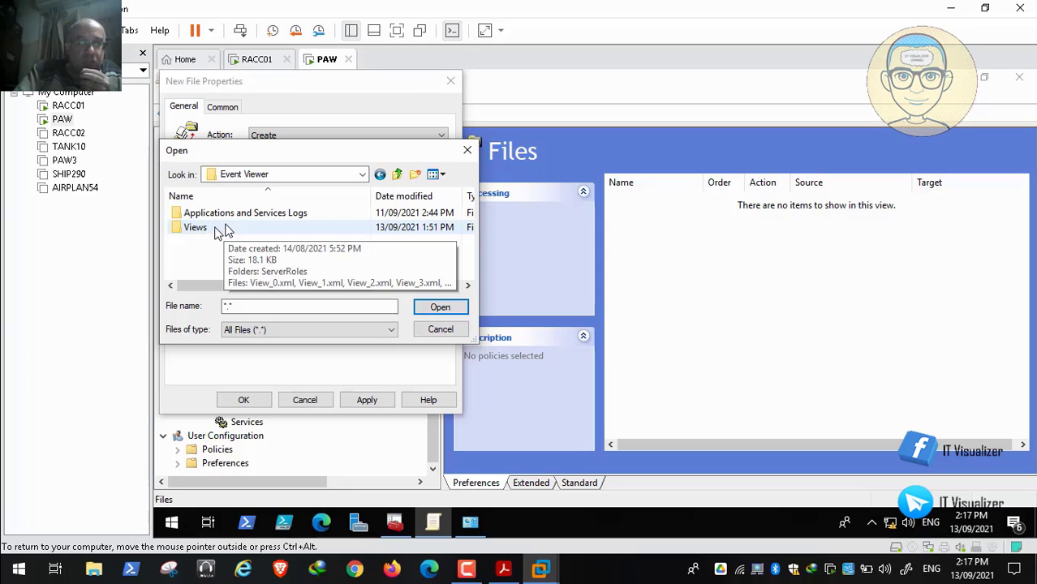
Step: Open the Views folder in Event Viewer and choose View_0.xml as the new item's source file
{"action": "left_click", "coordinate": [206, 230]}
{"action": "mouse_move", "coordinate": [110, 559]}
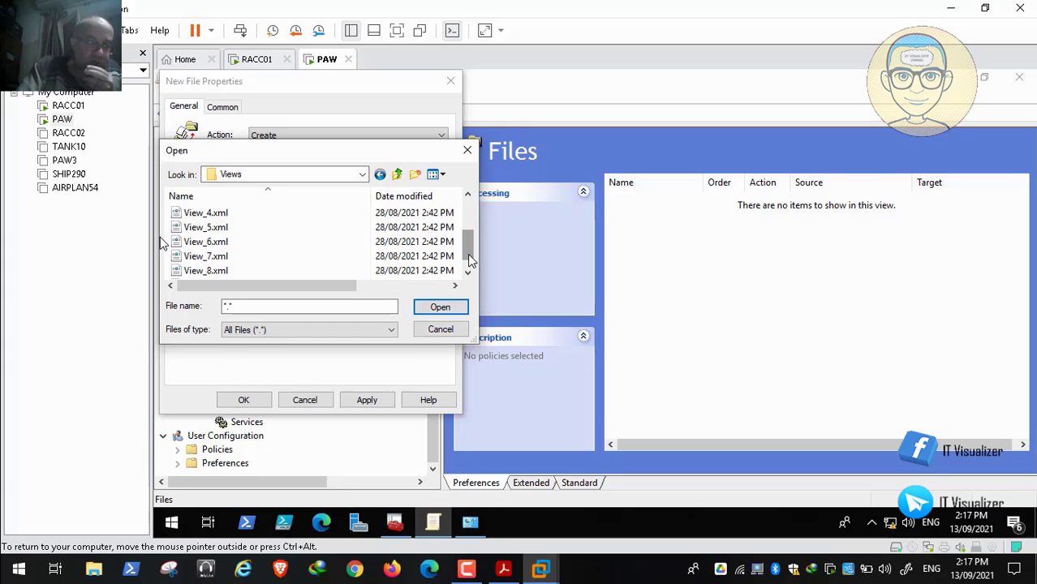
{"action": "left_click", "coordinate": [469, 274]}
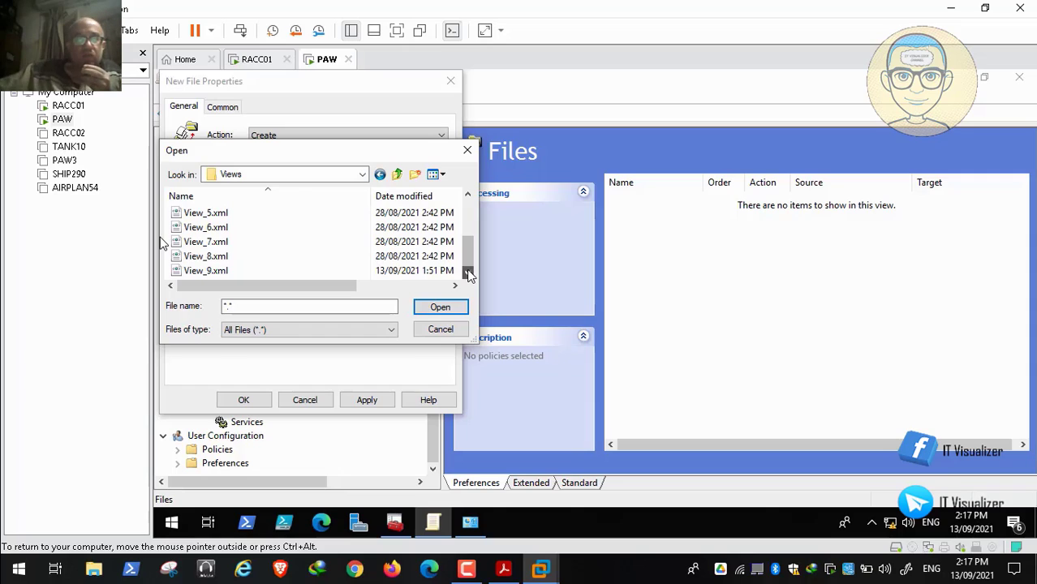
{"action": "left_click", "coordinate": [469, 211]}
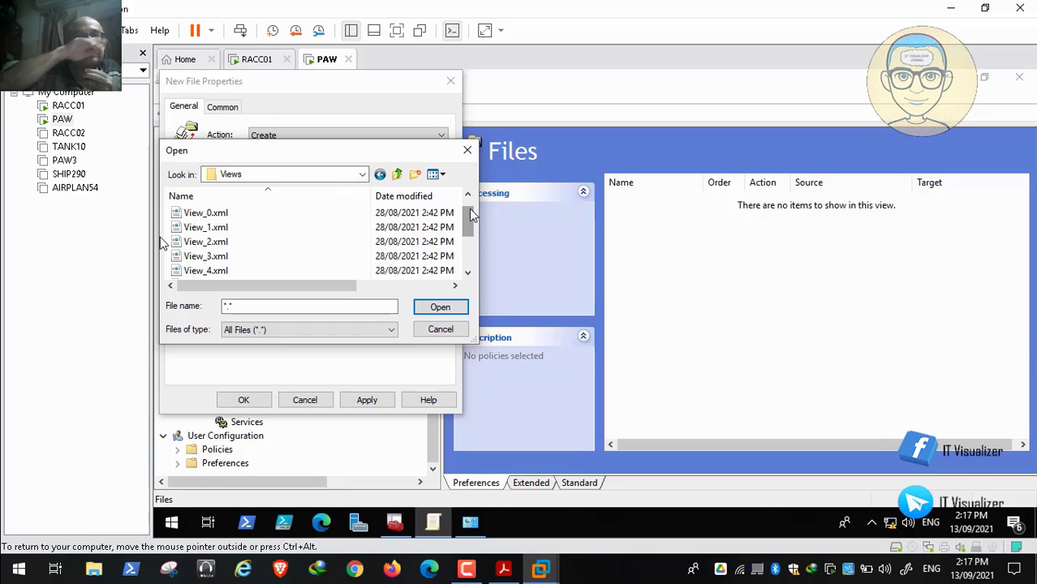
{"action": "left_click", "coordinate": [231, 214]}
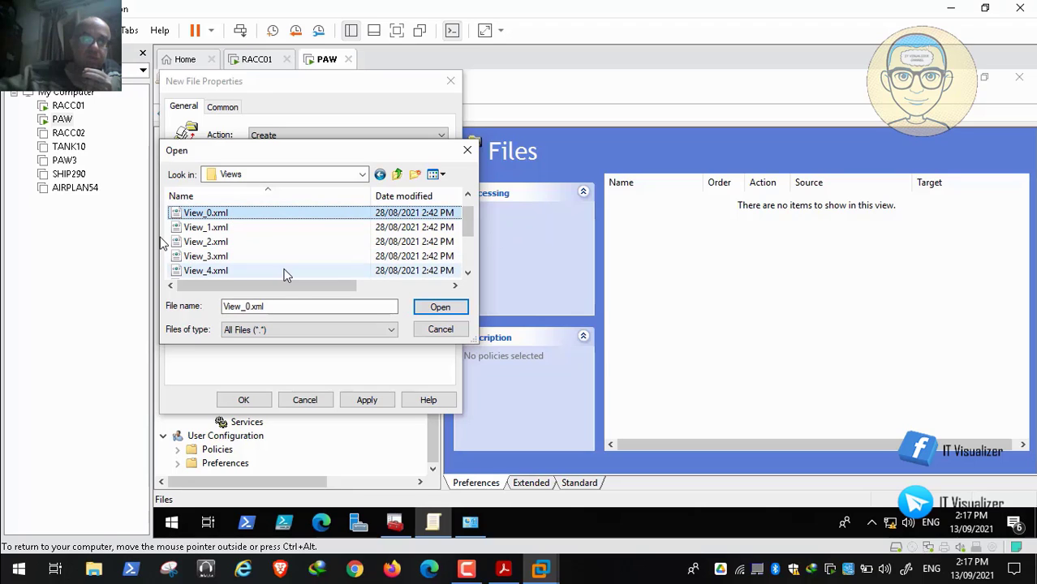
{"action": "left_click", "coordinate": [224, 273]}
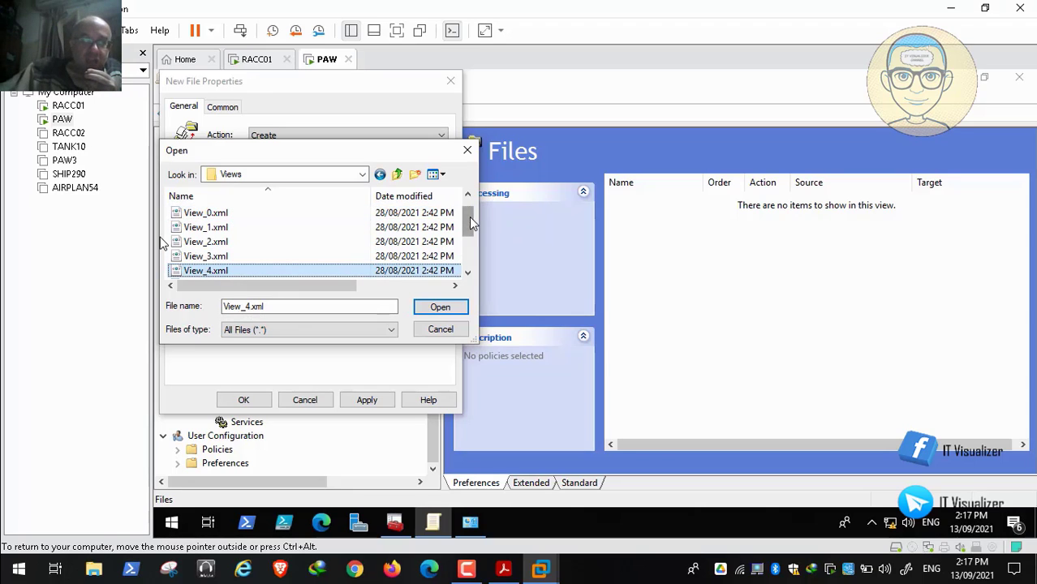
{"action": "scroll", "coordinate": [469, 218], "scroll_direction": "up", "scroll_amount": 1}
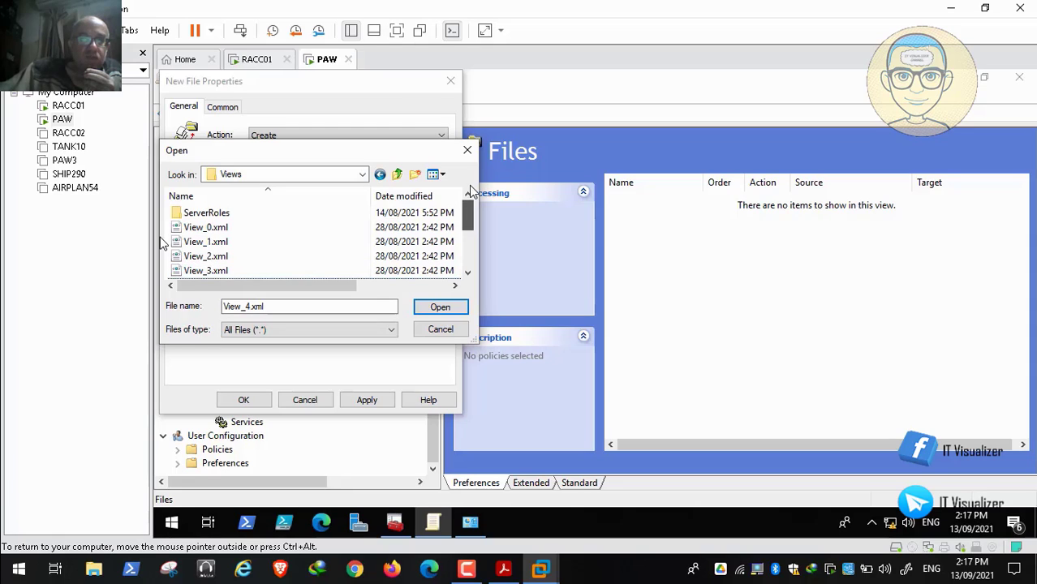
{"action": "left_click", "coordinate": [252, 228]}
{"action": "left_click", "coordinate": [438, 307]}
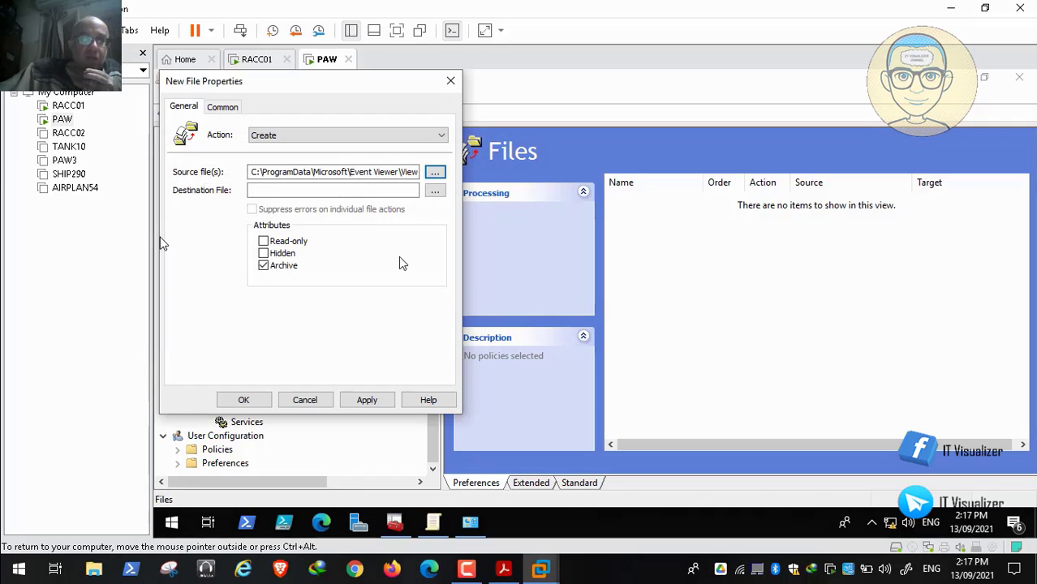
Step: Set the new file item's destination file to View_0.xml in the Views folder
{"action": "left_click", "coordinate": [435, 191]}
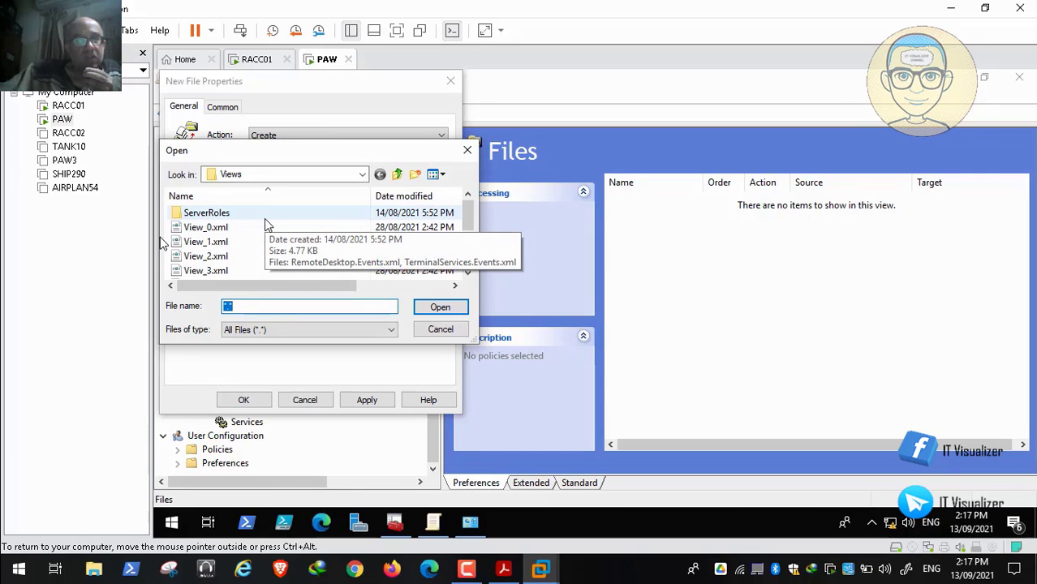
{"action": "left_click", "coordinate": [243, 227]}
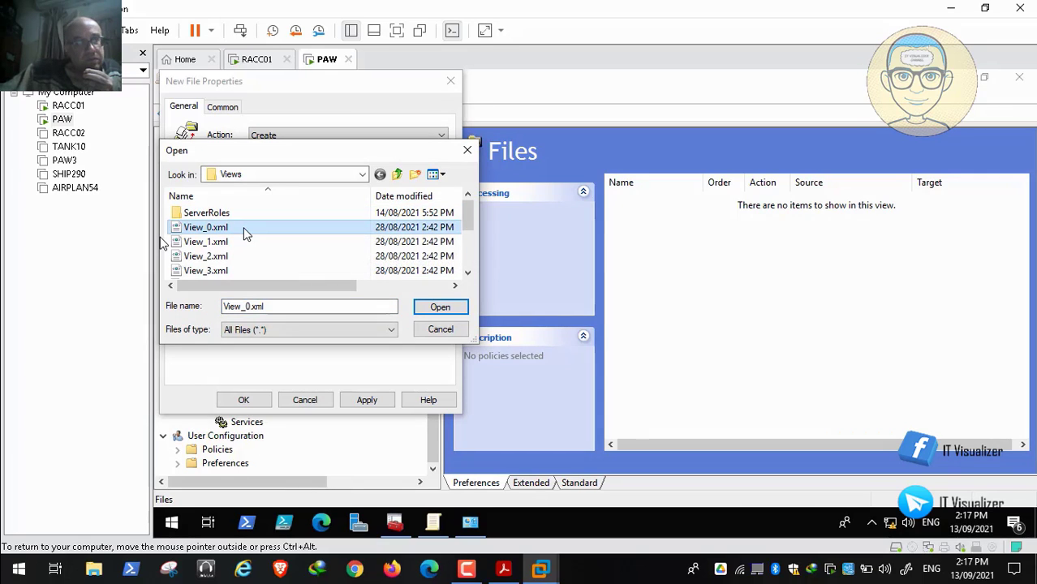
{"action": "left_click", "coordinate": [440, 308]}
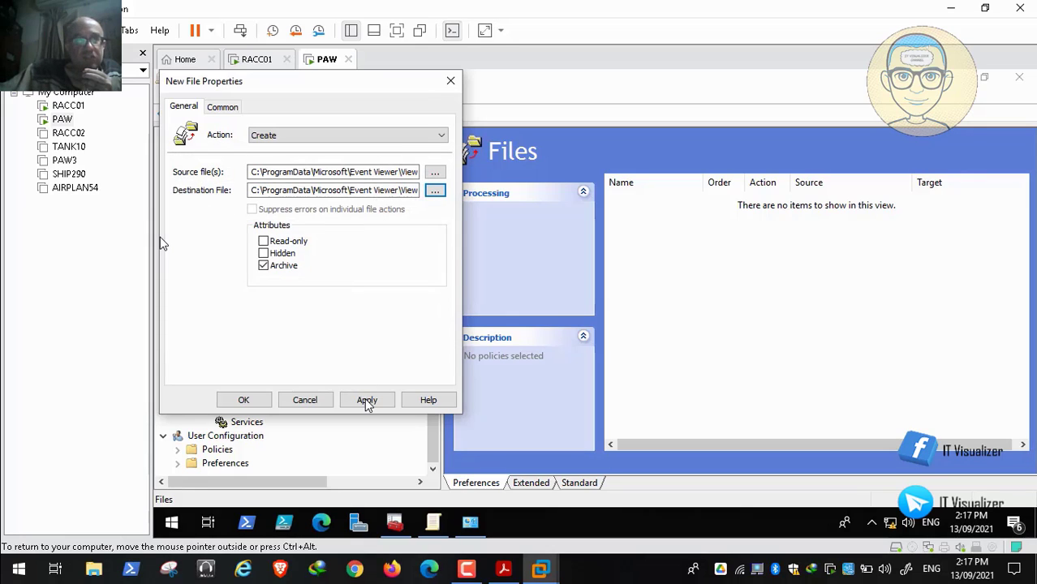
Step: Set the new file item to apply once without reapplying, and enable item-level targeting for it
{"action": "left_click", "coordinate": [231, 109]}
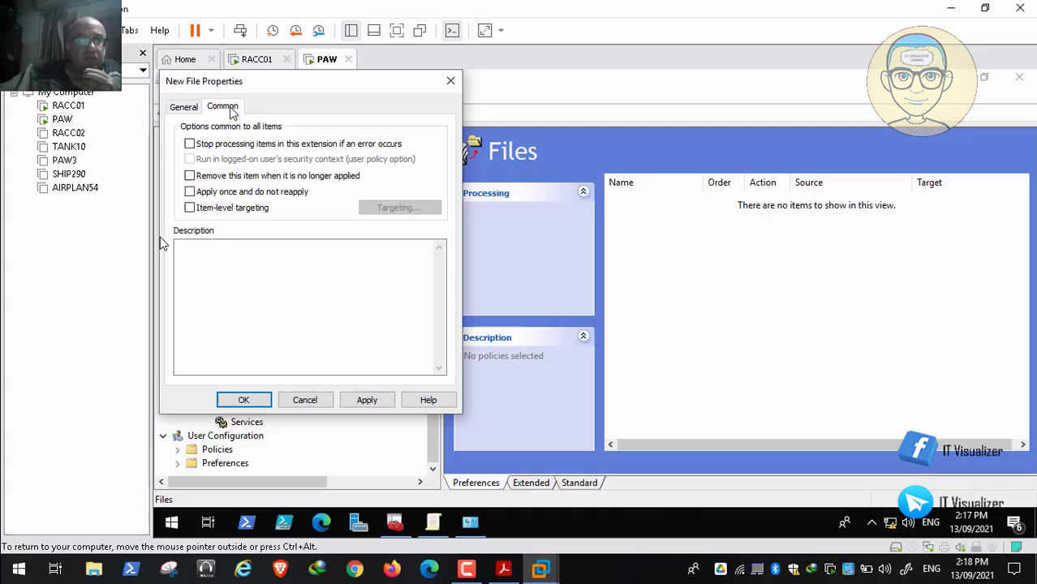
{"action": "left_click", "coordinate": [189, 192]}
{"action": "left_click", "coordinate": [190, 207]}
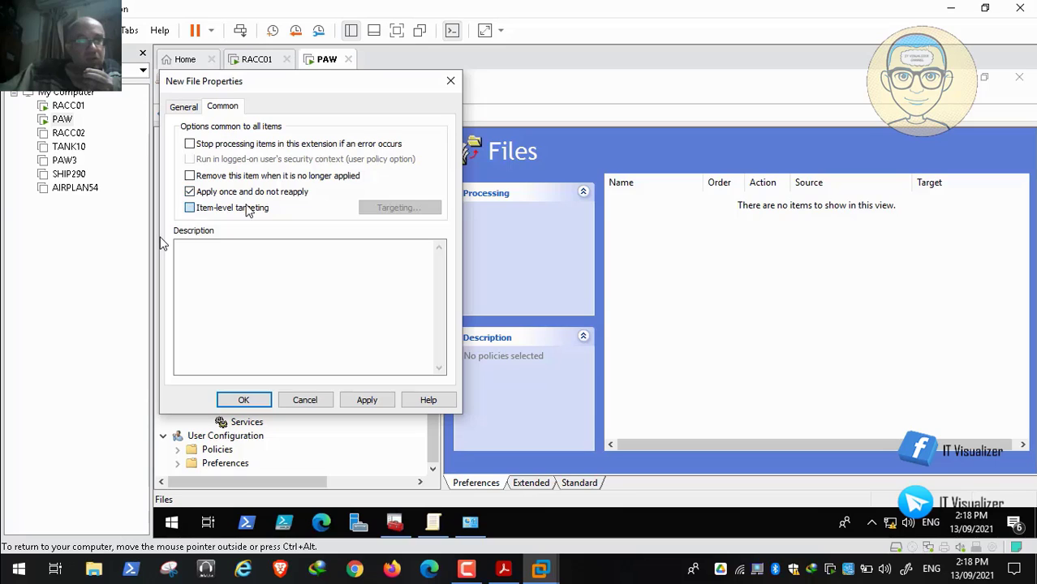
Step: Target the file item at computers in the Test_AppLocker_Computers security group, looking the group up by "Test"
{"action": "left_click", "coordinate": [410, 209]}
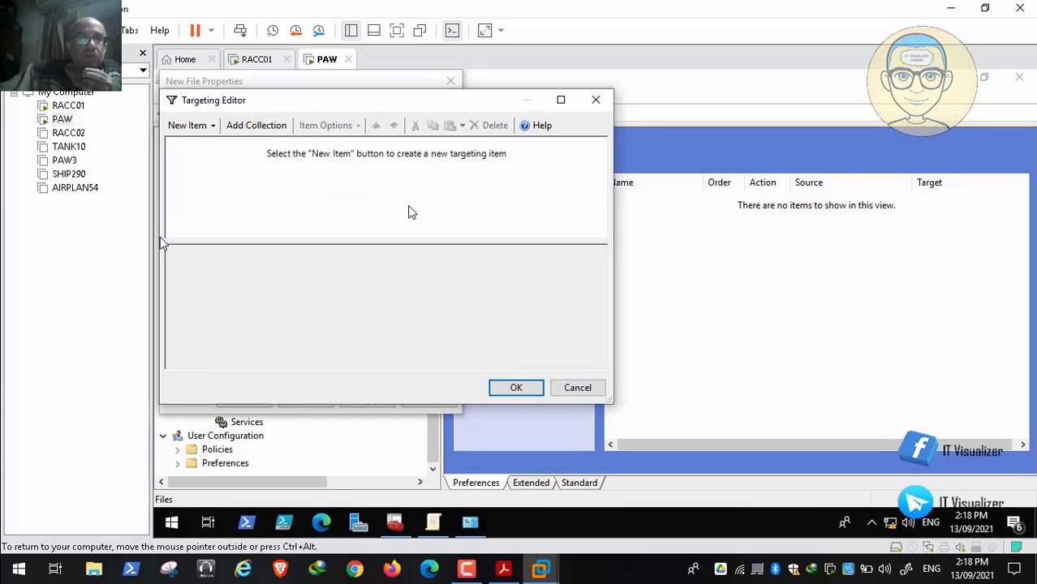
{"action": "left_click", "coordinate": [203, 128]}
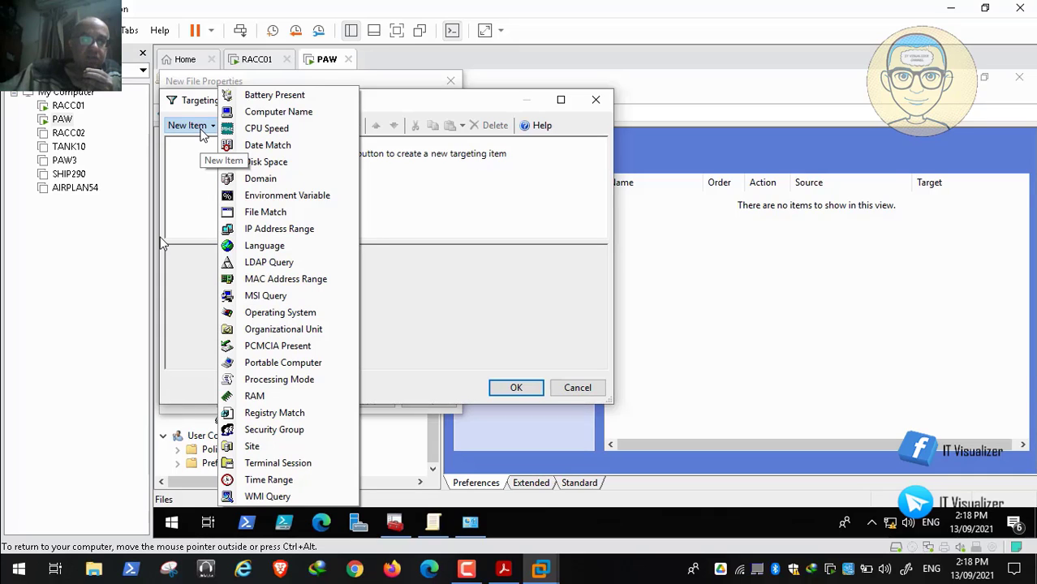
{"action": "left_click", "coordinate": [300, 431]}
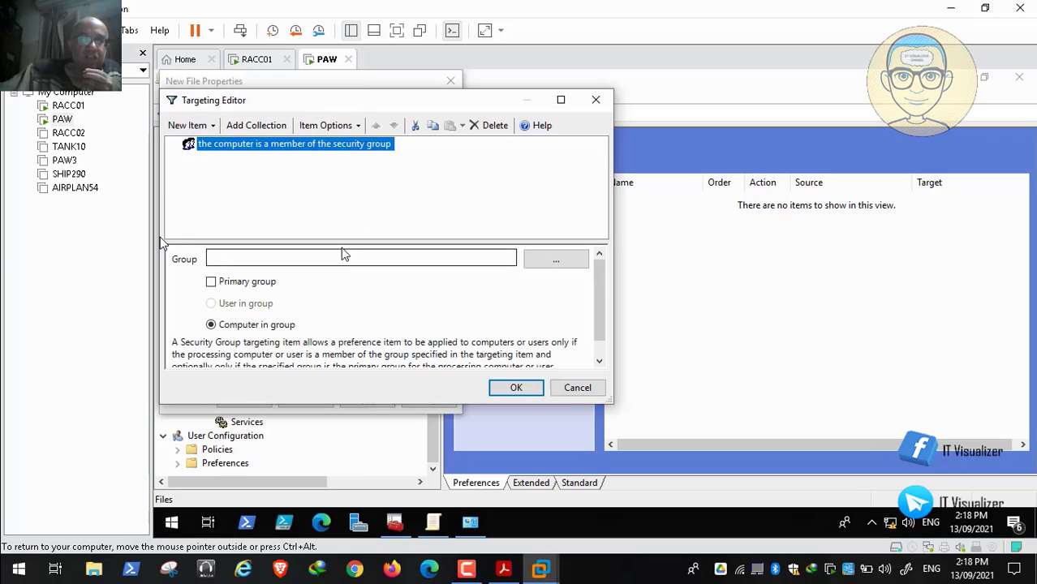
{"action": "left_click", "coordinate": [401, 258]}
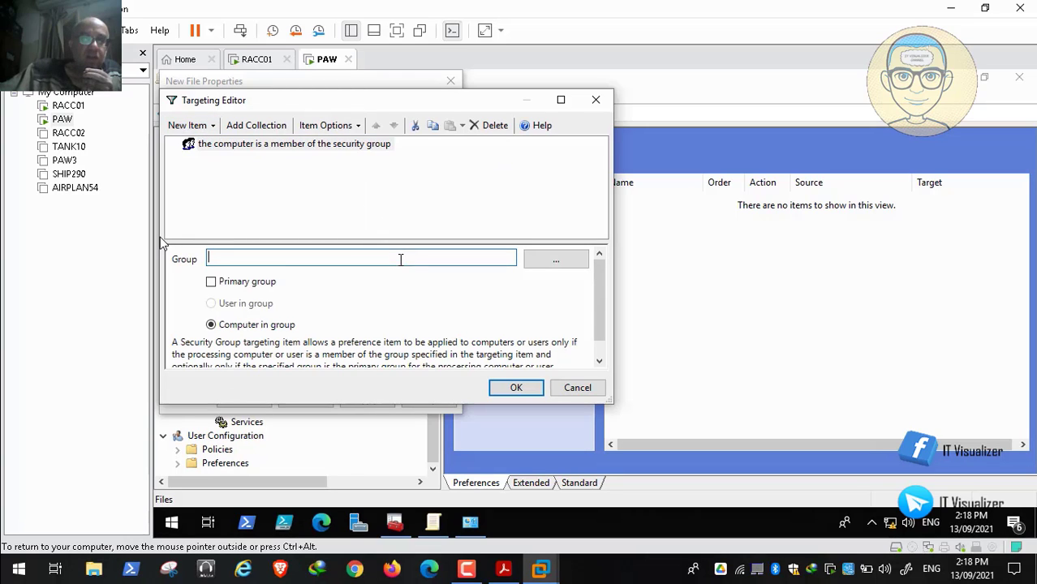
{"action": "left_click", "coordinate": [572, 264]}
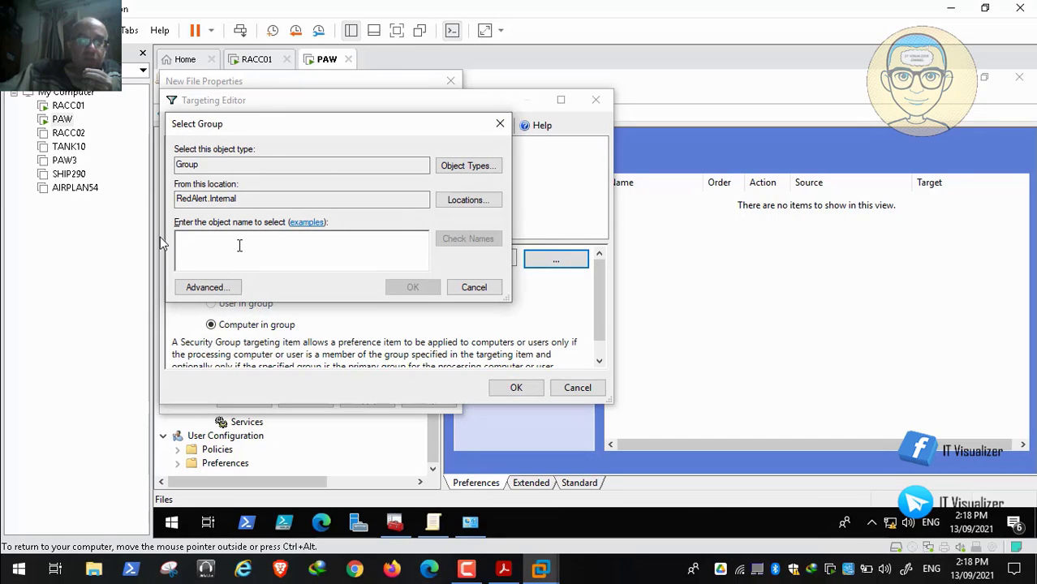
{"action": "type", "text": "Test"}
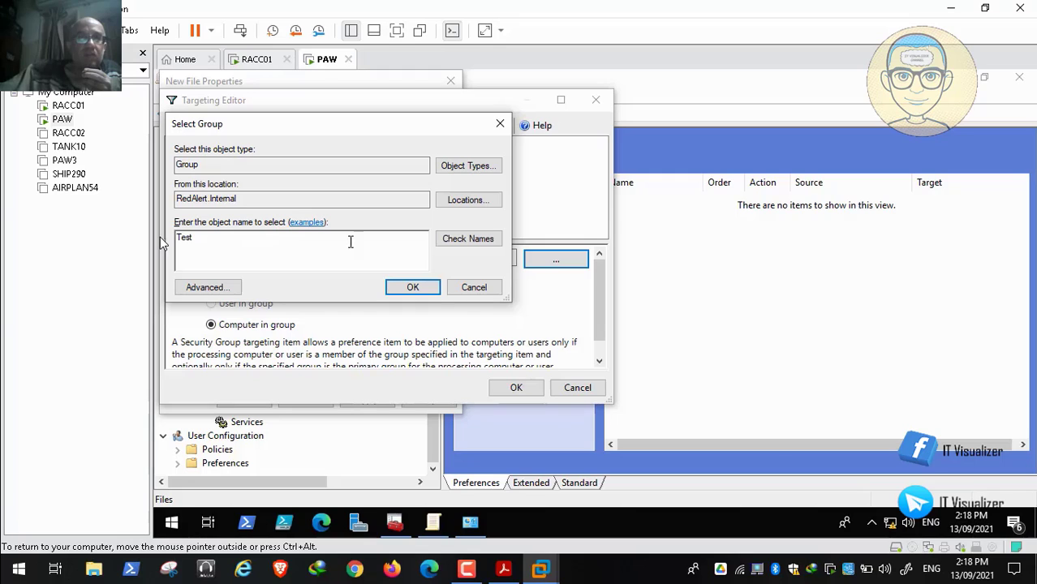
{"action": "left_click", "coordinate": [463, 239]}
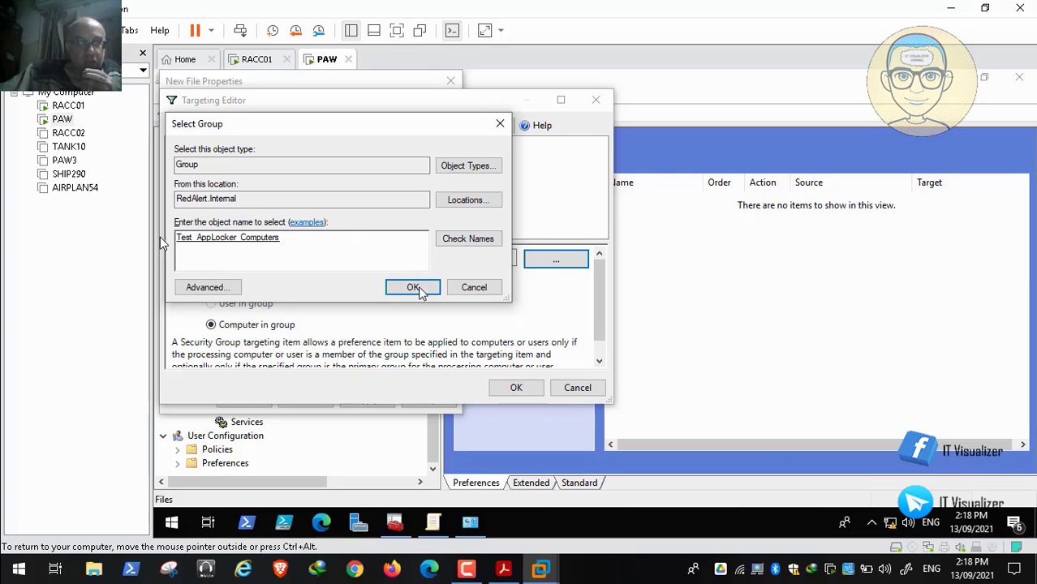
{"action": "left_click", "coordinate": [414, 288]}
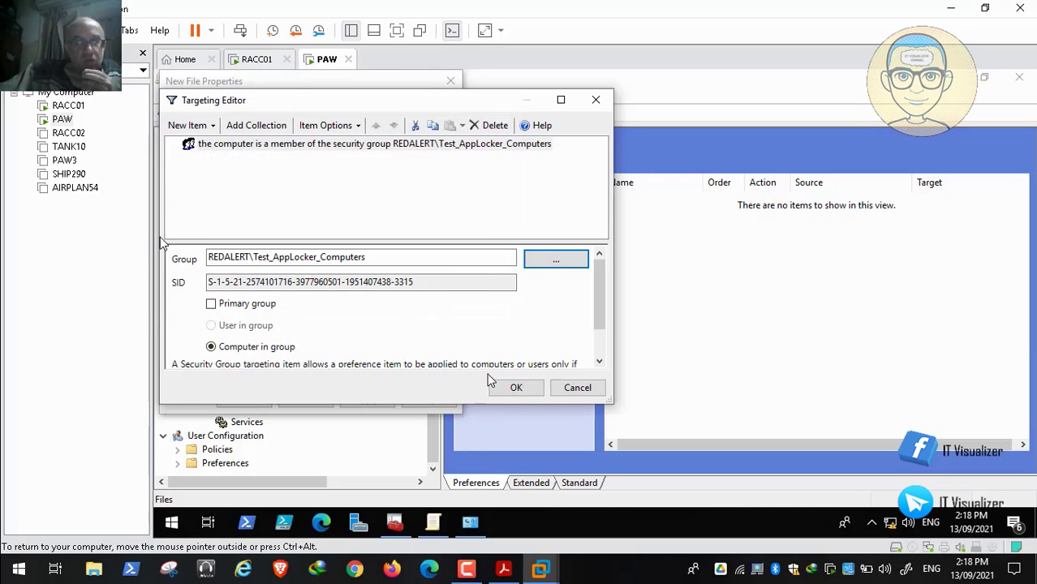
{"action": "left_click", "coordinate": [519, 391]}
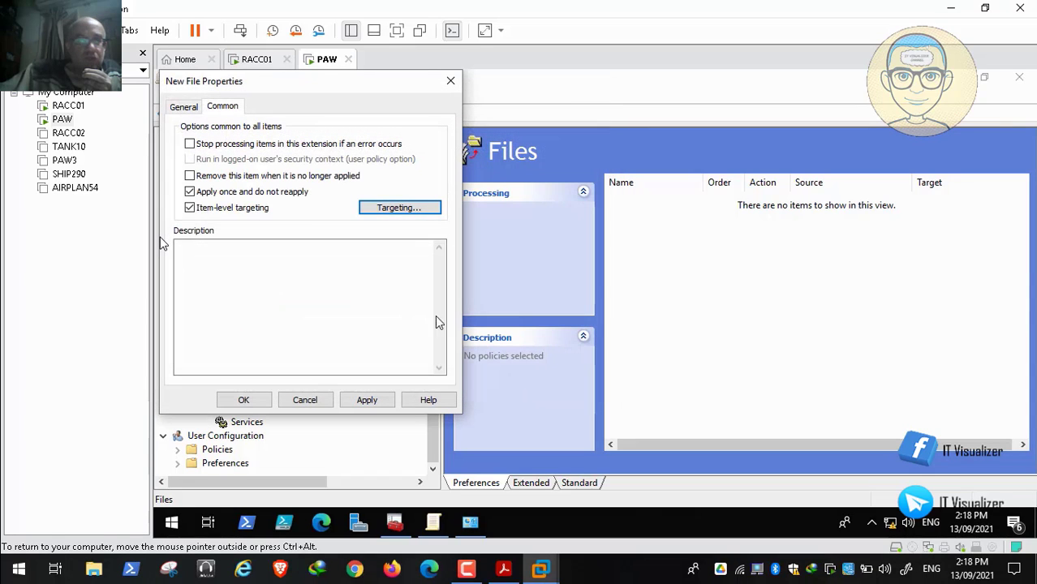
Step: Return to the file item's general settings, apply them and save the View_0.xml item
{"action": "left_click", "coordinate": [180, 109]}
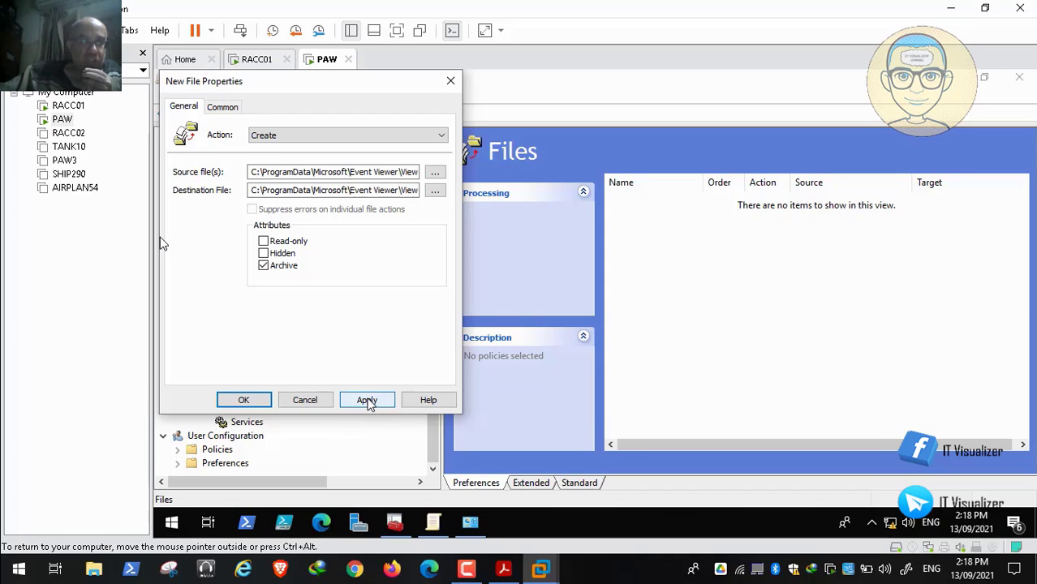
{"action": "left_click", "coordinate": [364, 400]}
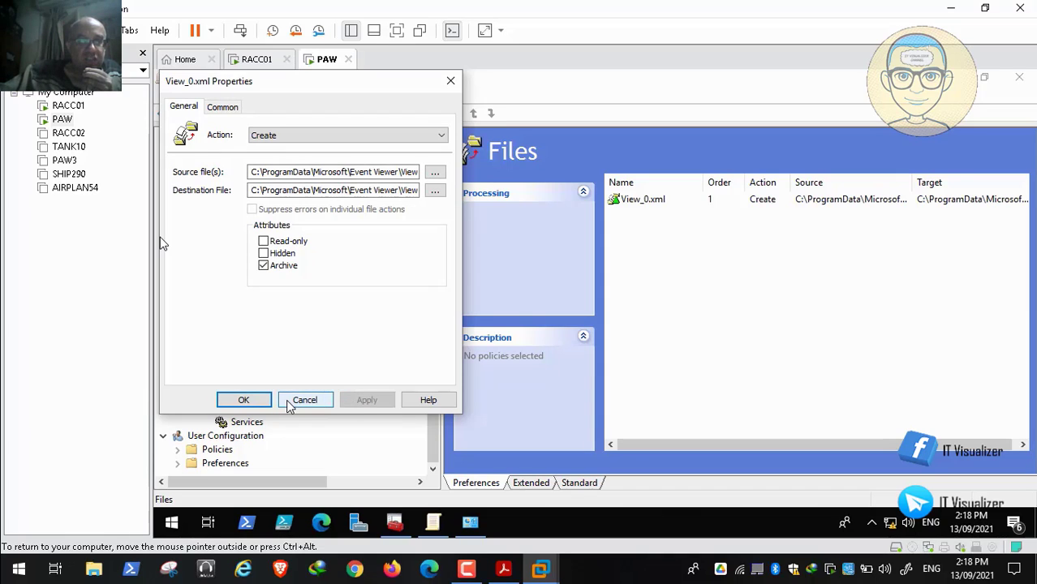
{"action": "left_click", "coordinate": [245, 401]}
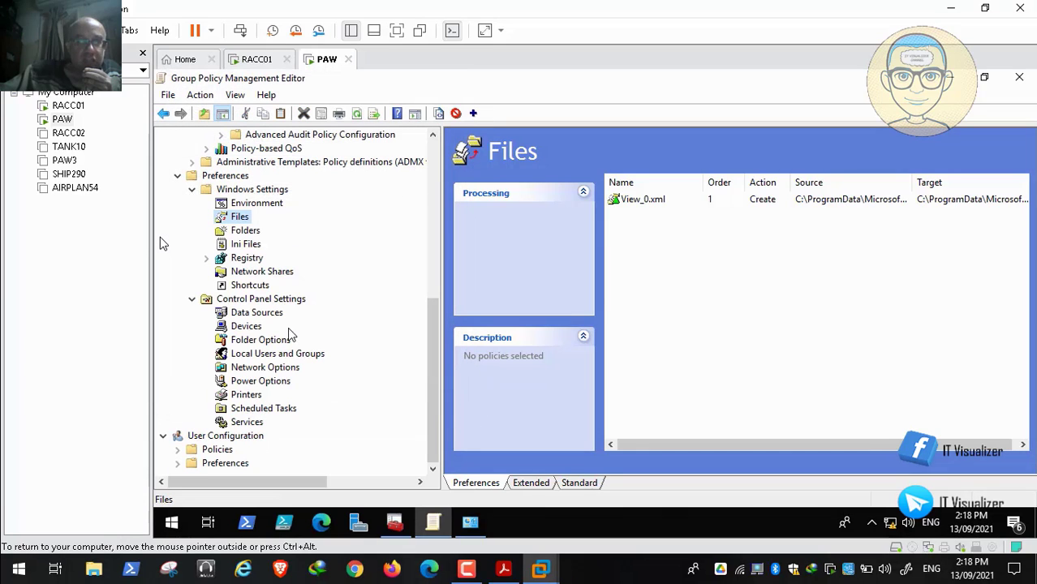
{"action": "right_click", "coordinate": [241, 217]}
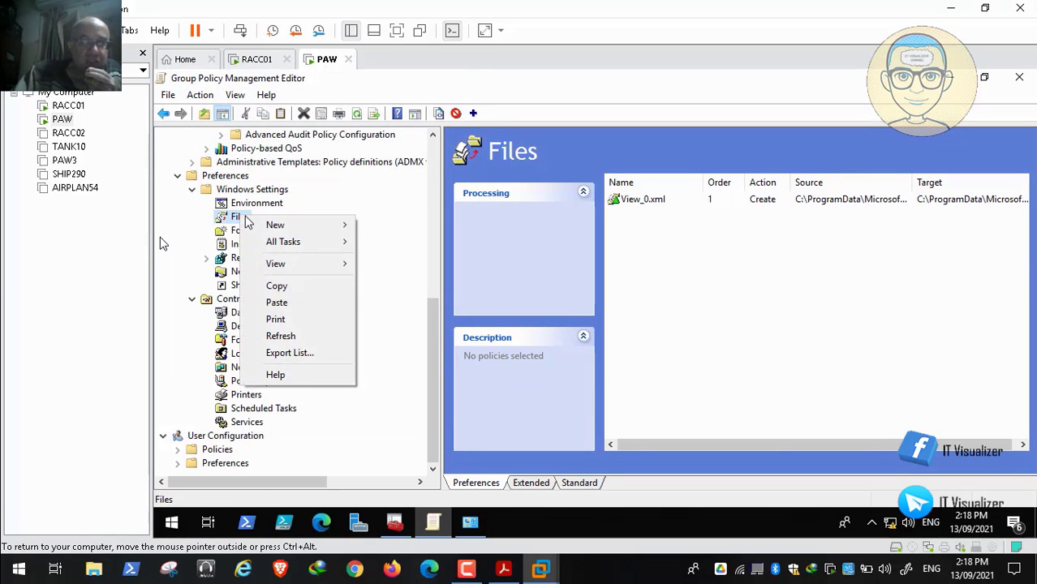
{"action": "mouse_move", "coordinate": [351, 230]}
{"action": "left_click", "coordinate": [384, 225]}
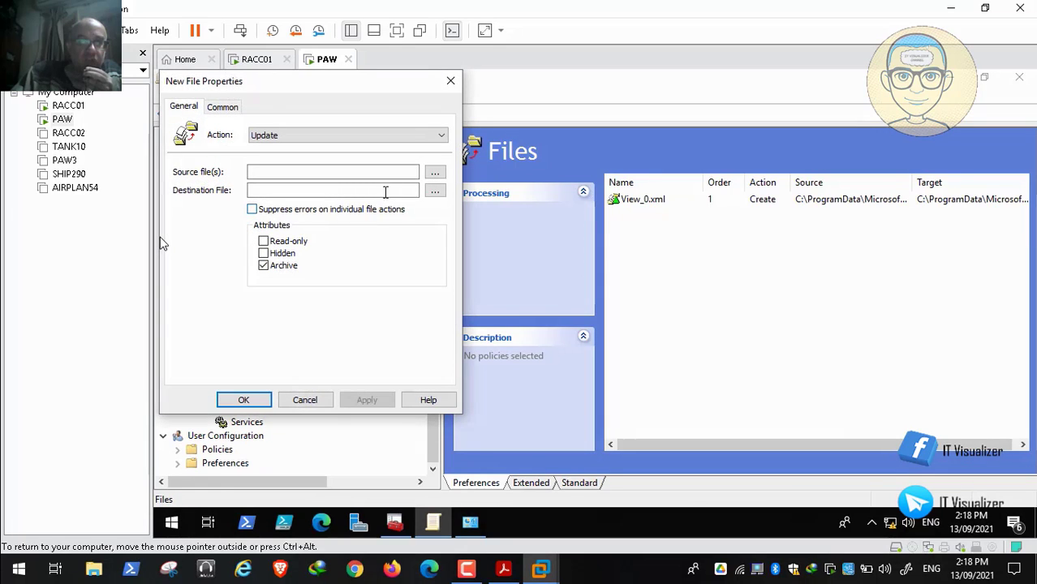
{"action": "left_click", "coordinate": [315, 401]}
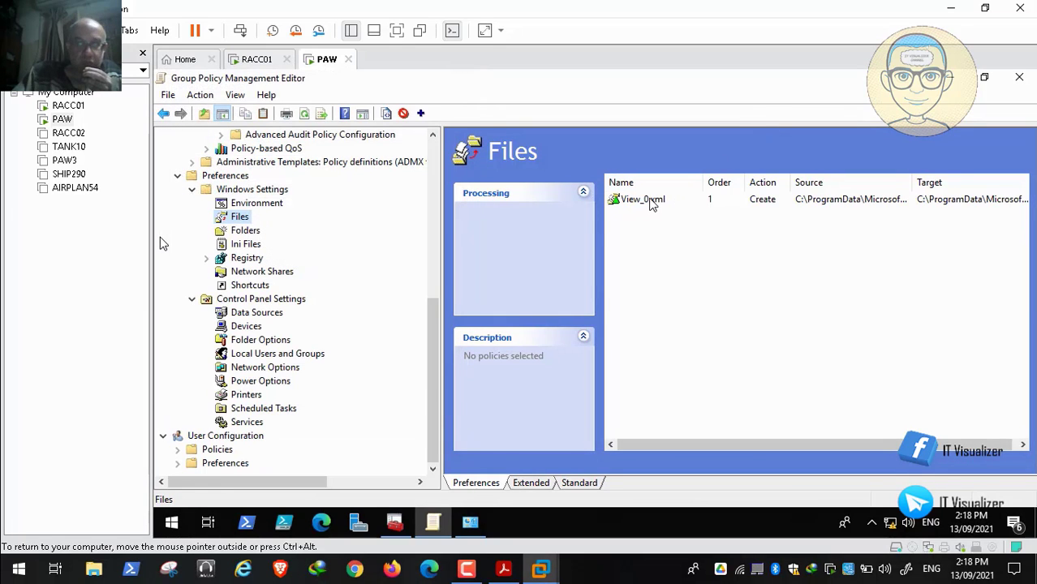
Step: Copy the View_0.xml file item and paste a duplicate into the Files list
{"action": "right_click", "coordinate": [652, 201]}
{"action": "left_click", "coordinate": [686, 247]}
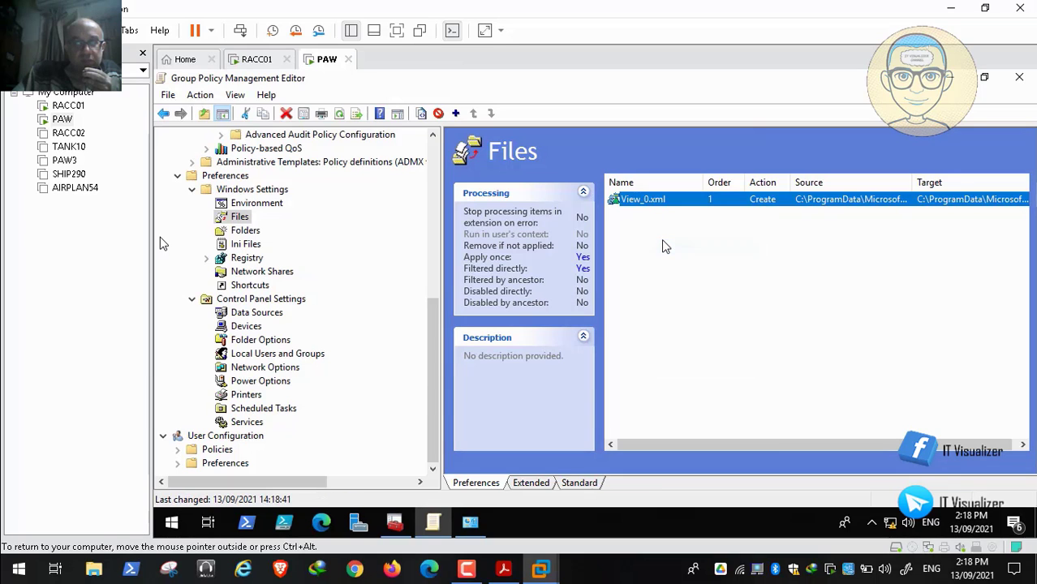
{"action": "right_click", "coordinate": [664, 242]}
{"action": "left_click", "coordinate": [696, 289]}
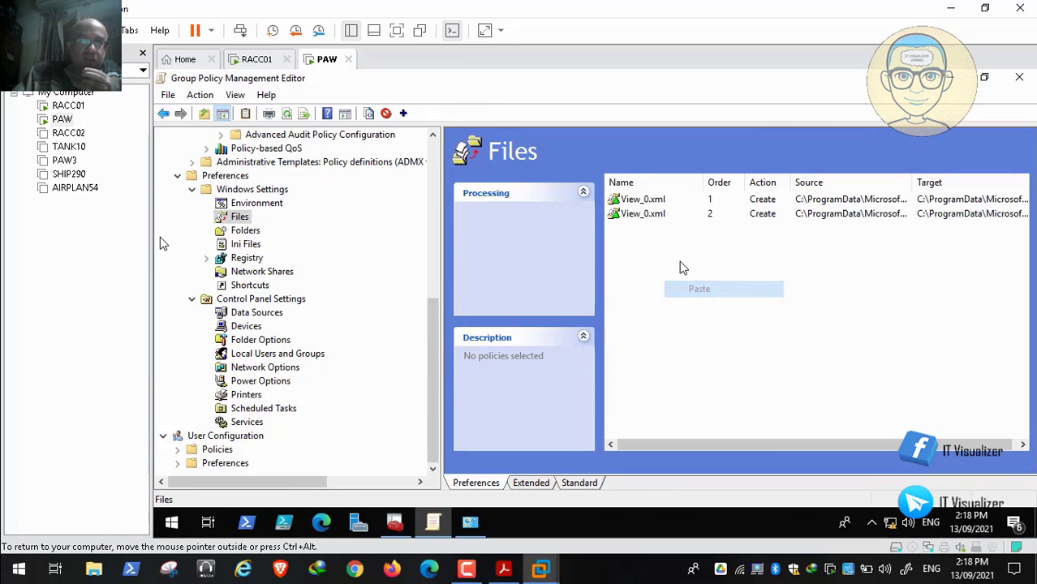
Step: Change the duplicate item's source and destination files to View_1.xml in the Views folder and save it
{"action": "double_click", "coordinate": [644, 215]}
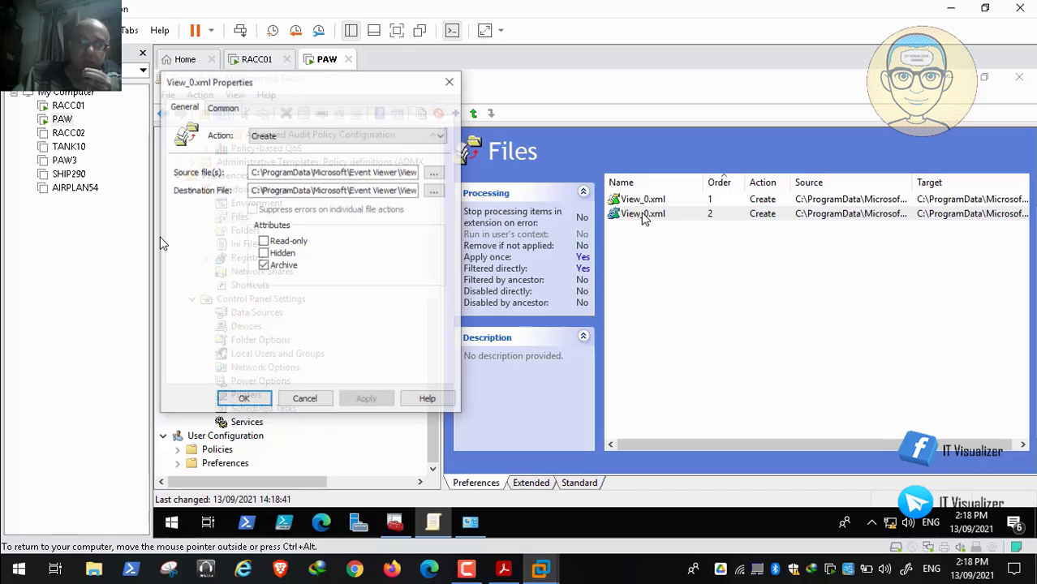
{"action": "left_click", "coordinate": [435, 173]}
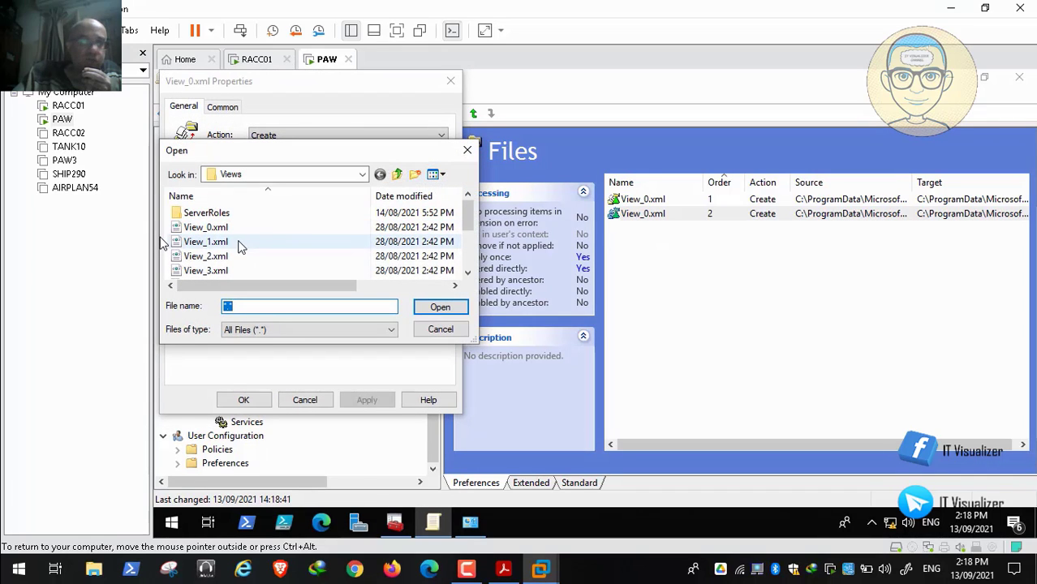
{"action": "left_click", "coordinate": [212, 242]}
{"action": "left_click", "coordinate": [440, 307]}
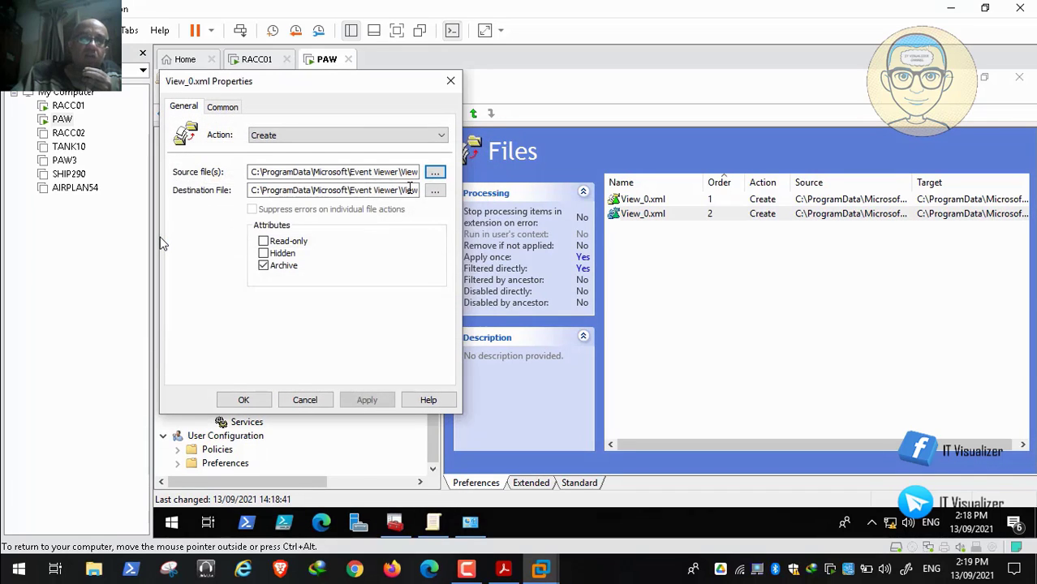
{"action": "left_click", "coordinate": [435, 191]}
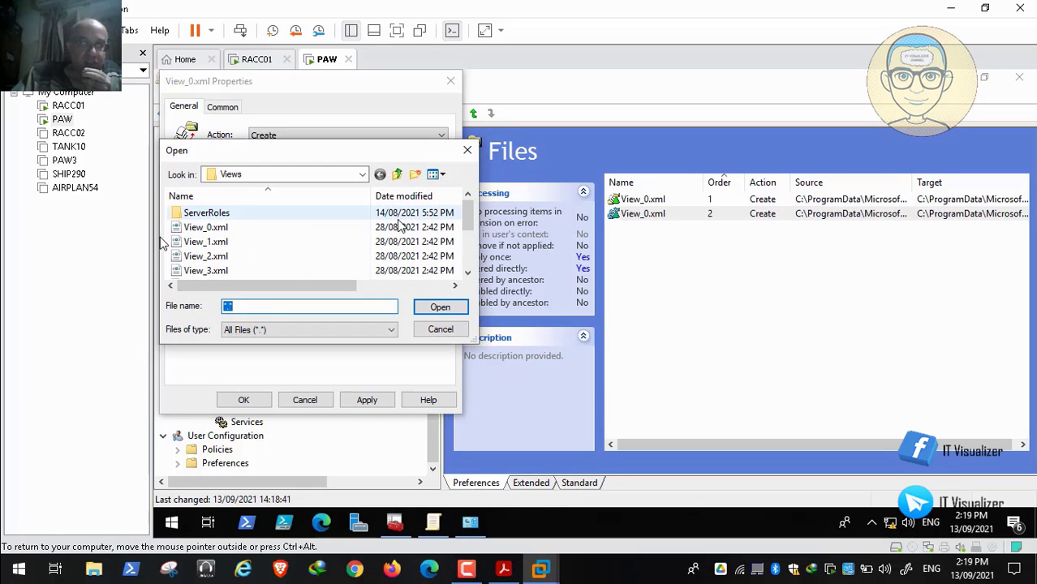
{"action": "left_click", "coordinate": [248, 243]}
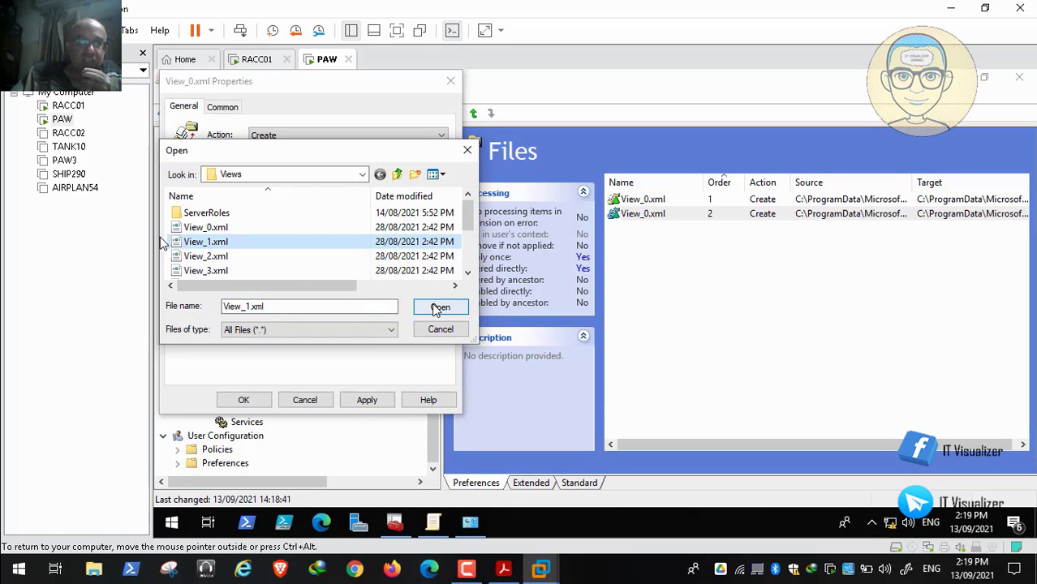
{"action": "left_click", "coordinate": [436, 307]}
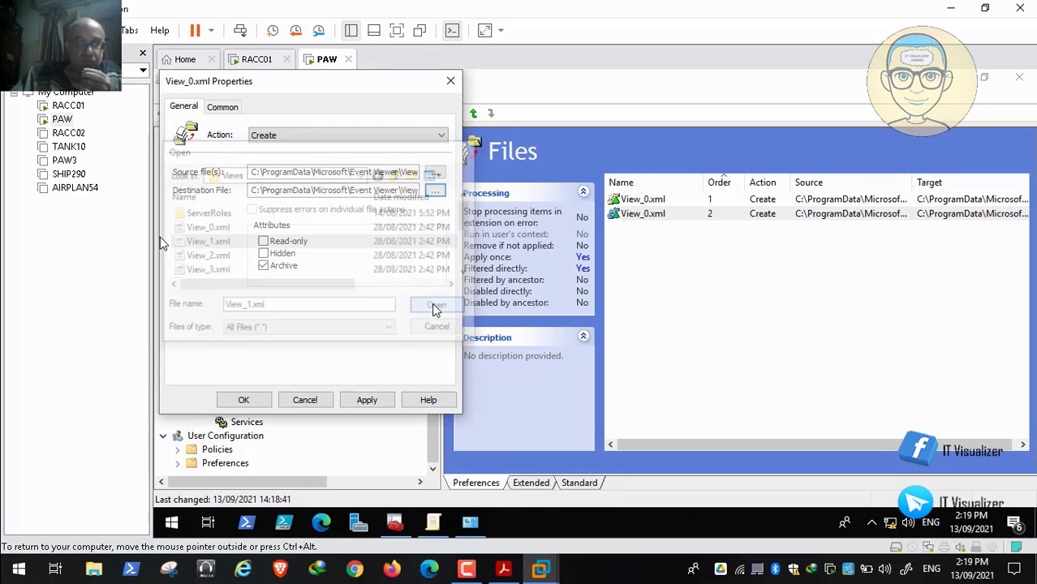
{"action": "left_click", "coordinate": [369, 400]}
{"action": "left_click", "coordinate": [248, 400]}
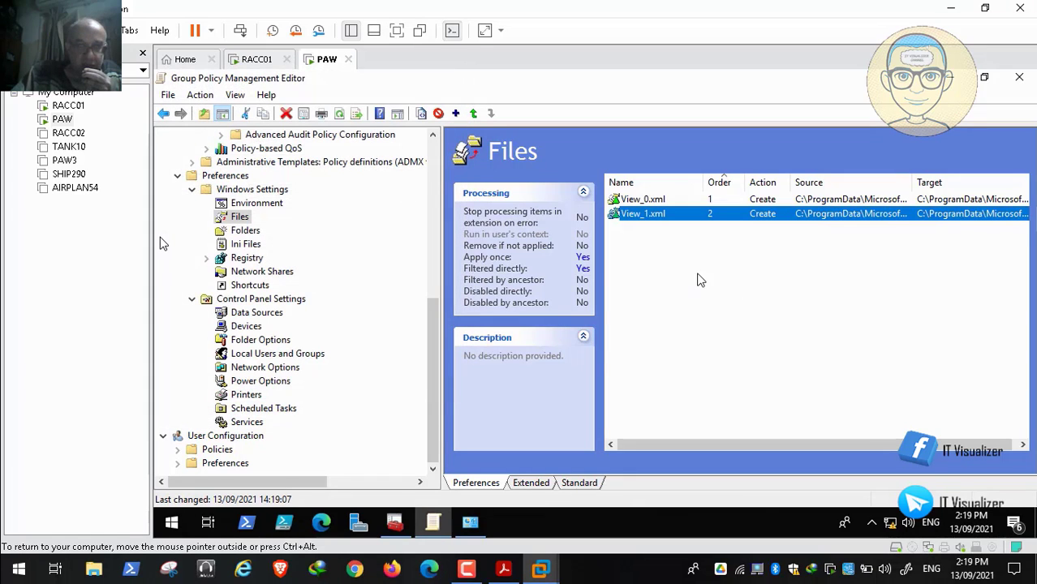
Step: Paste another duplicate of the View_0.xml file item, change its source and destination files to View_2.xml and save it
{"action": "right_click", "coordinate": [662, 270]}
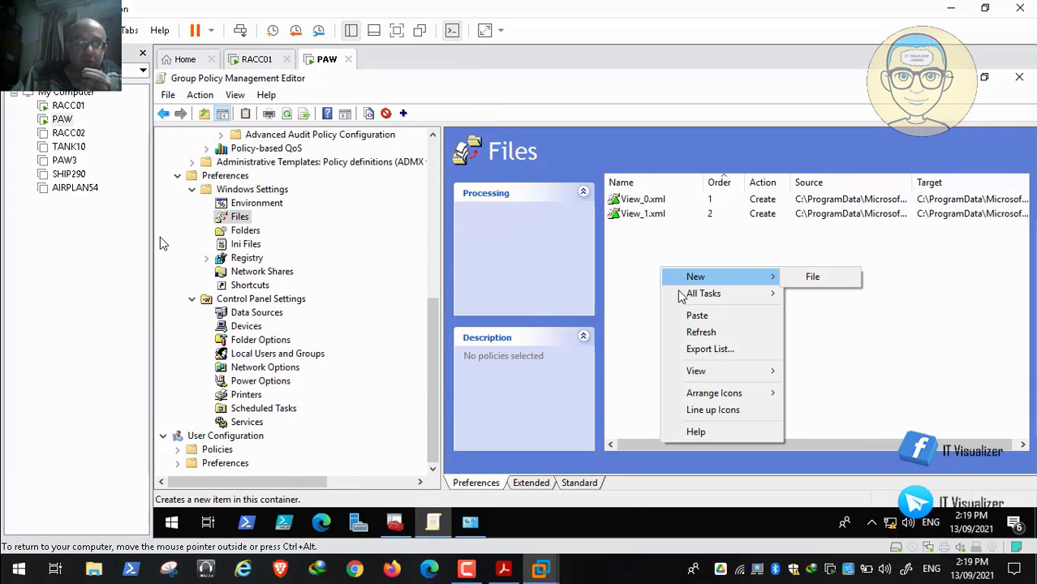
{"action": "left_click", "coordinate": [693, 315]}
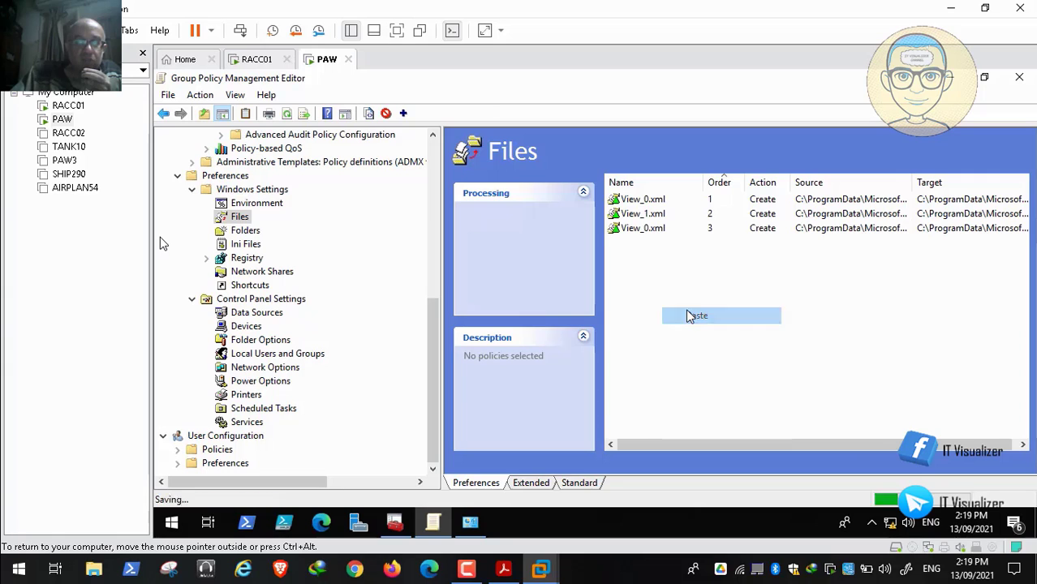
{"action": "double_click", "coordinate": [641, 231]}
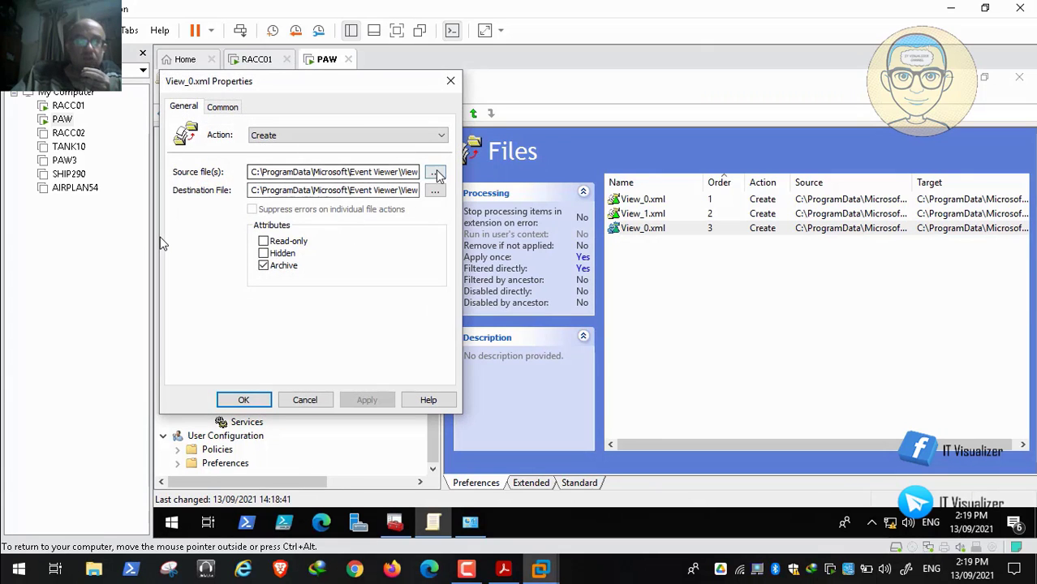
{"action": "left_click", "coordinate": [435, 173]}
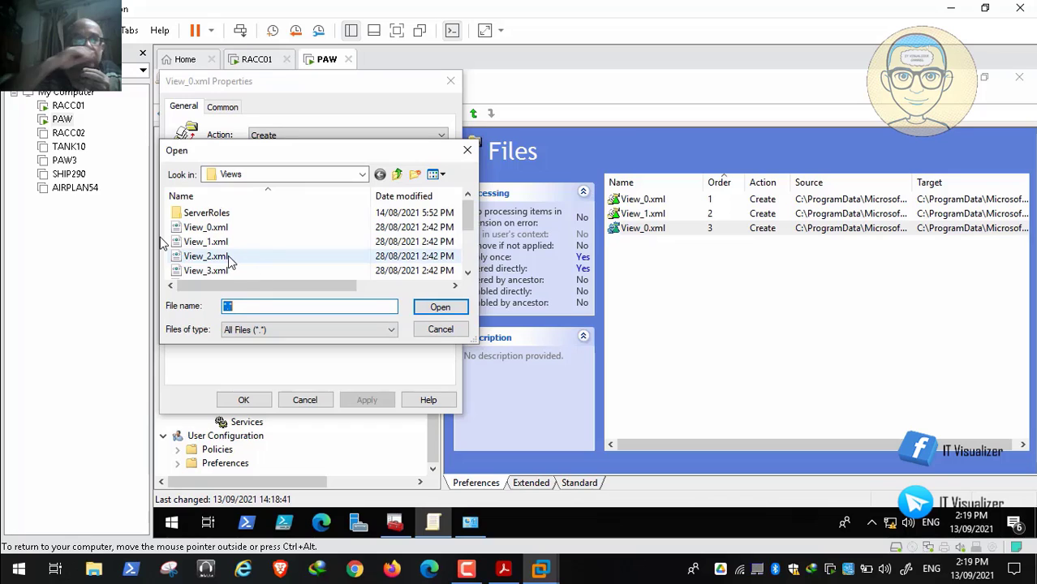
{"action": "left_click", "coordinate": [228, 256]}
{"action": "left_click", "coordinate": [457, 307]}
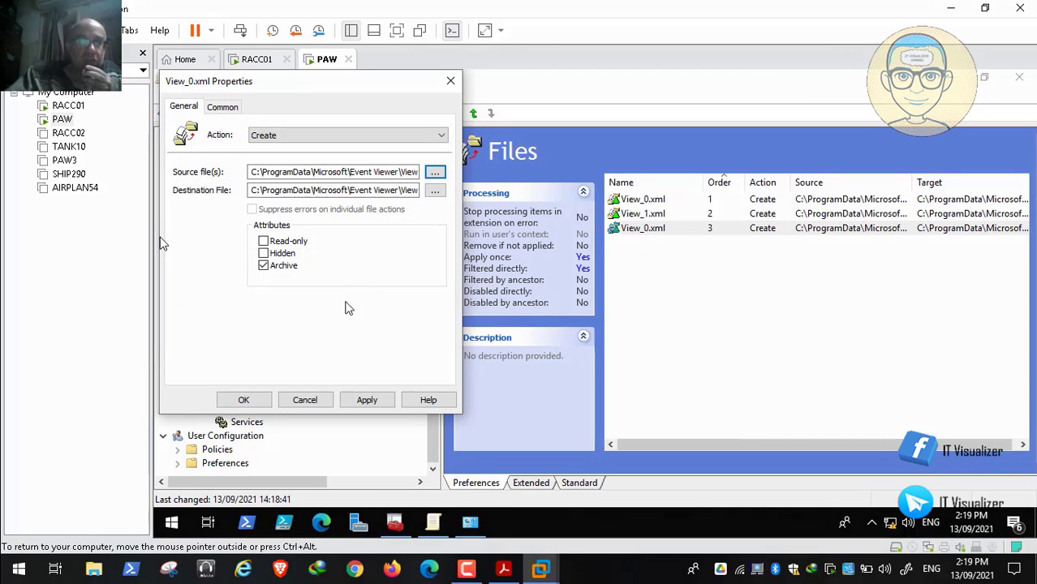
{"action": "left_click", "coordinate": [435, 189]}
{"action": "left_click", "coordinate": [221, 256]}
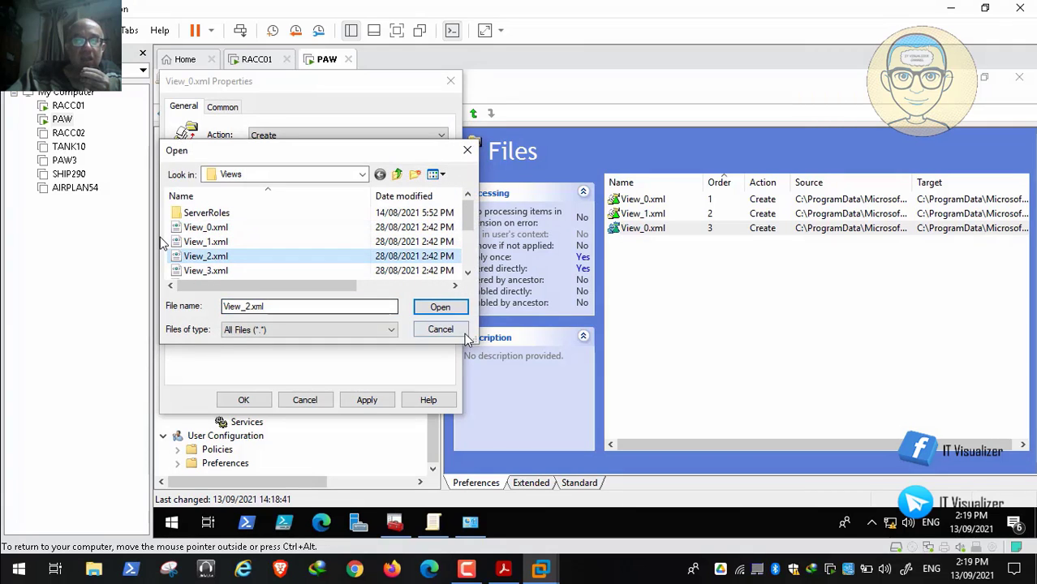
{"action": "left_click", "coordinate": [448, 307]}
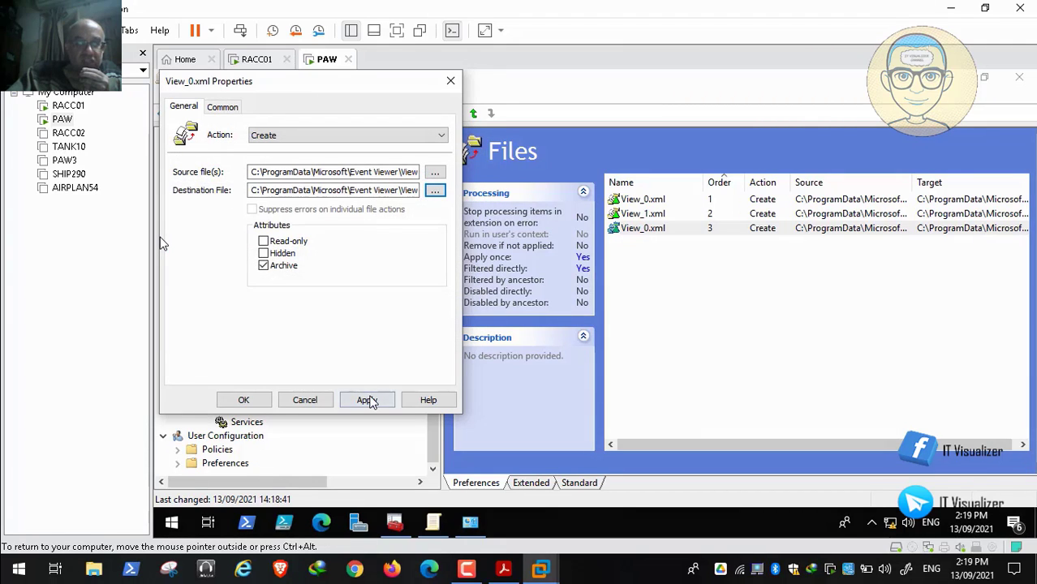
{"action": "left_click", "coordinate": [365, 399]}
{"action": "left_click", "coordinate": [244, 399]}
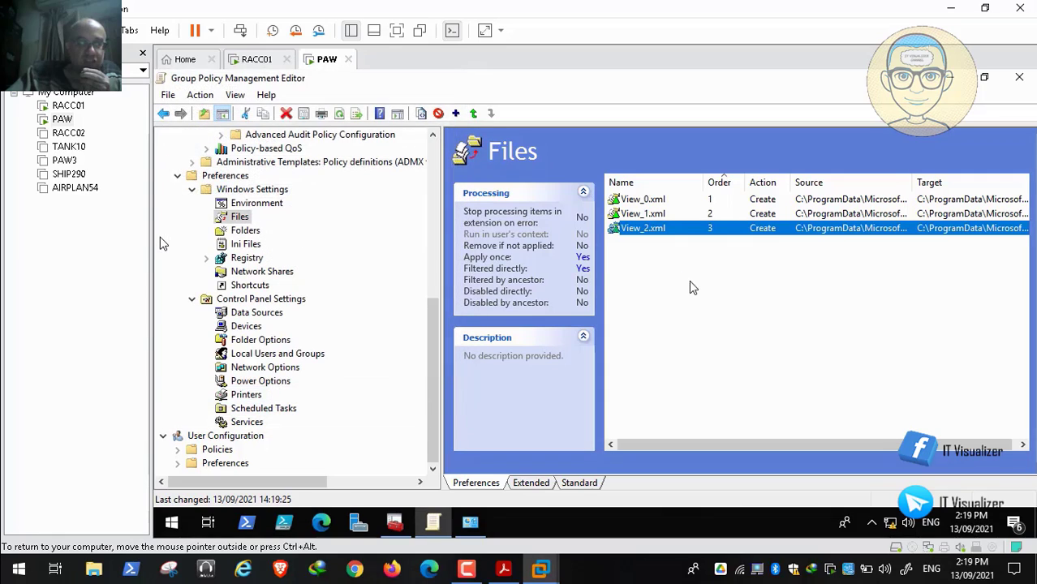
Step: Paste one more View_0.xml duplicate into the Files list and start browsing for its new source file
{"action": "right_click", "coordinate": [641, 280]}
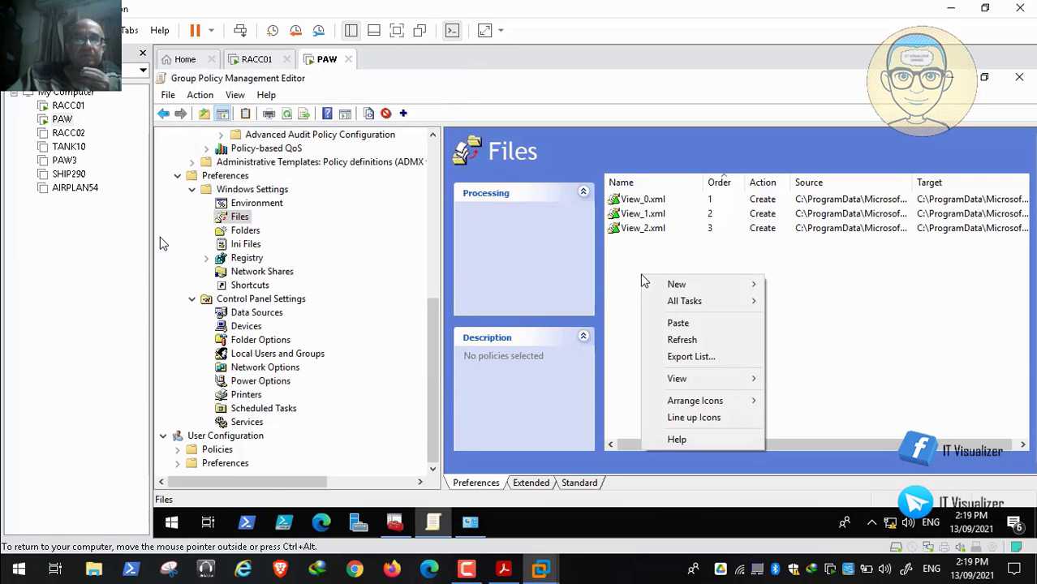
{"action": "left_click", "coordinate": [678, 325]}
{"action": "double_click", "coordinate": [641, 243]}
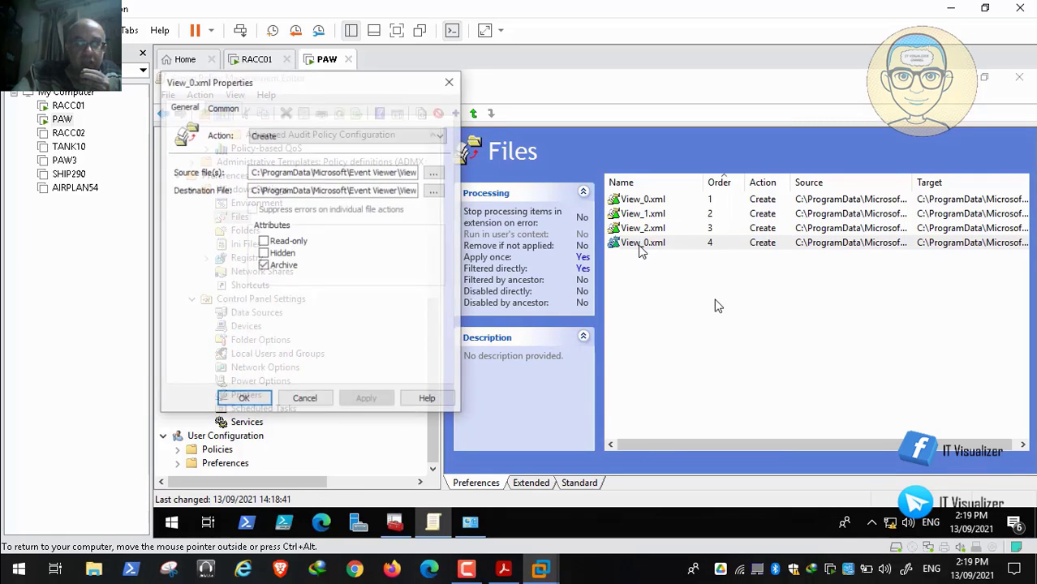
{"action": "left_click", "coordinate": [433, 173]}
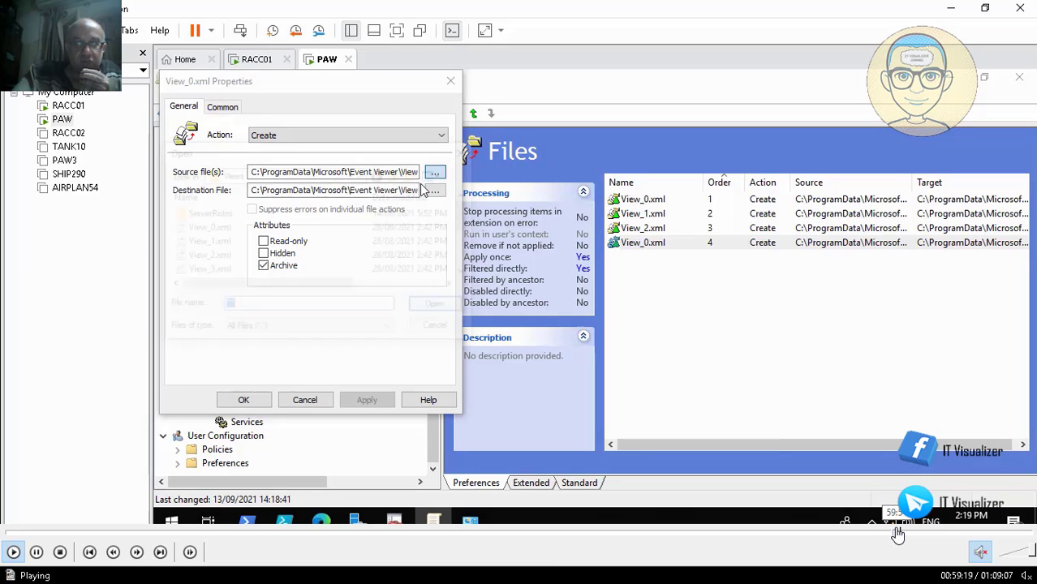
Step: Skip the recorded session past the remaining View file items, going back slightly to before the AppLocker properties are shown
{"action": "left_click", "coordinate": [896, 532]}
{"action": "left_click", "coordinate": [903, 532]}
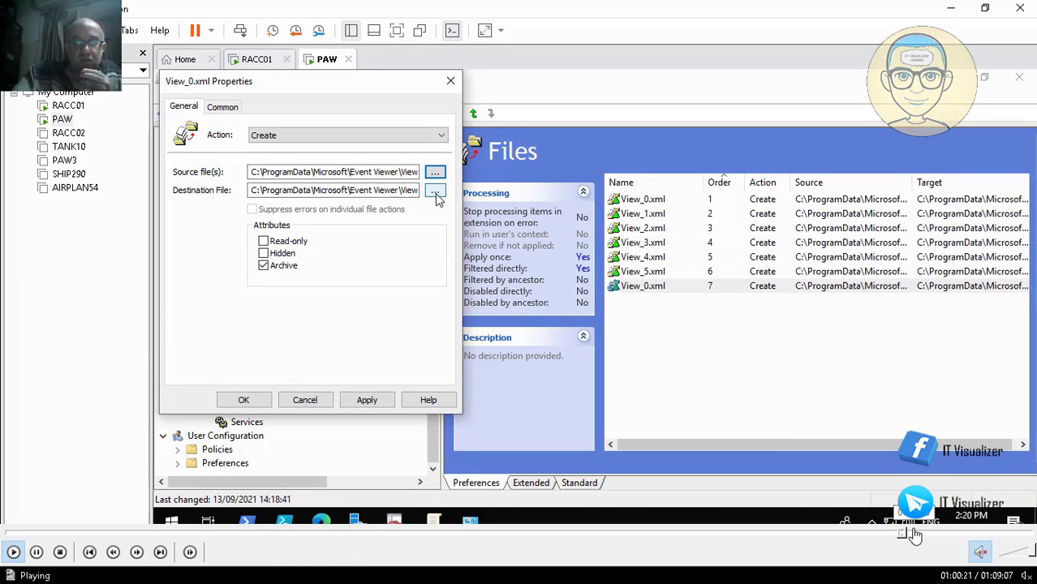
{"action": "left_click", "coordinate": [912, 532]}
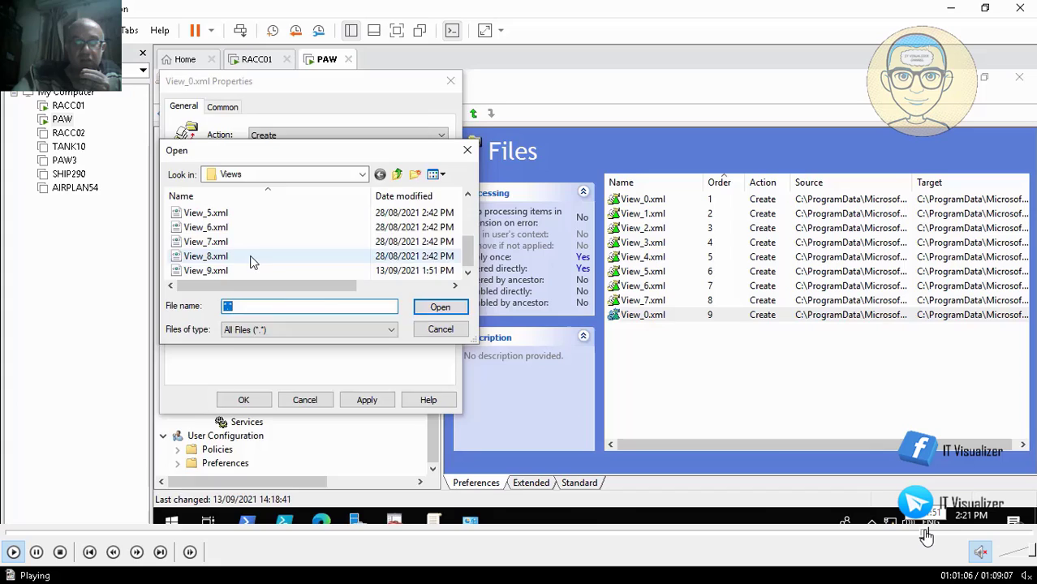
{"action": "left_click", "coordinate": [925, 532]}
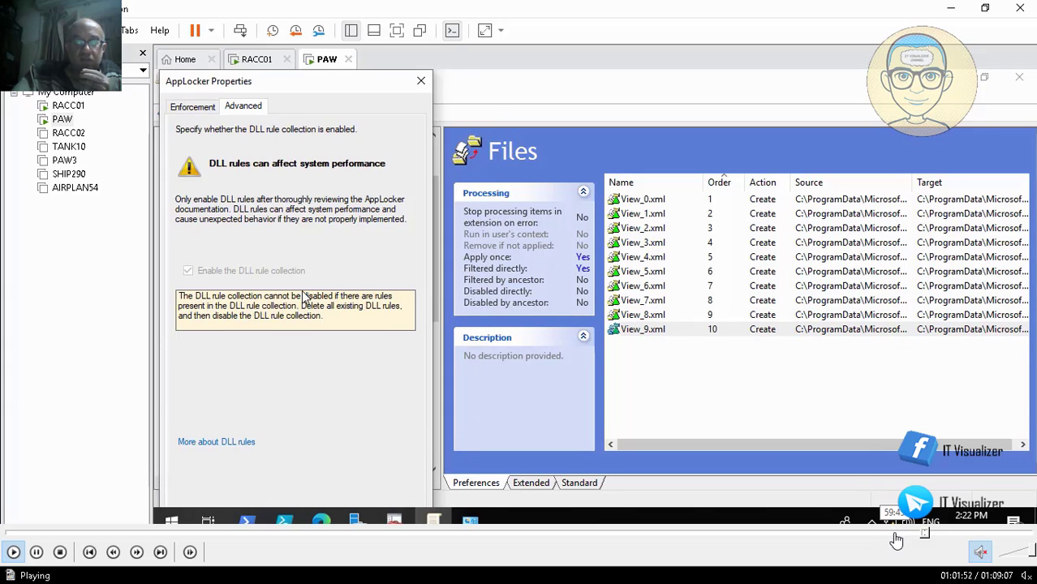
{"action": "left_click", "coordinate": [920, 533]}
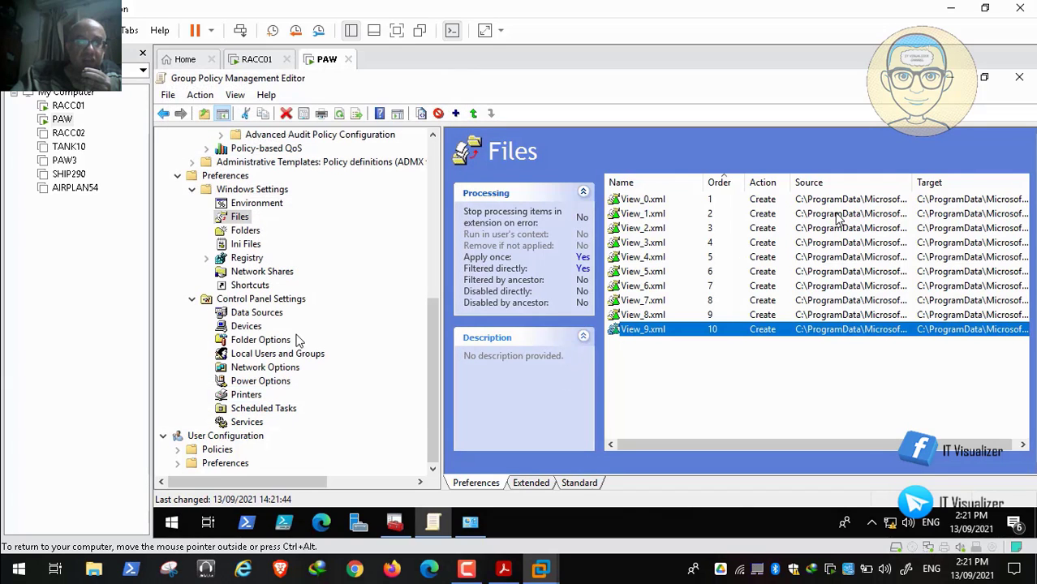
Step: Find AppLocker under Application Control Policies in the security settings of the App Locker GPO and open its properties
{"action": "left_click", "coordinate": [431, 167]}
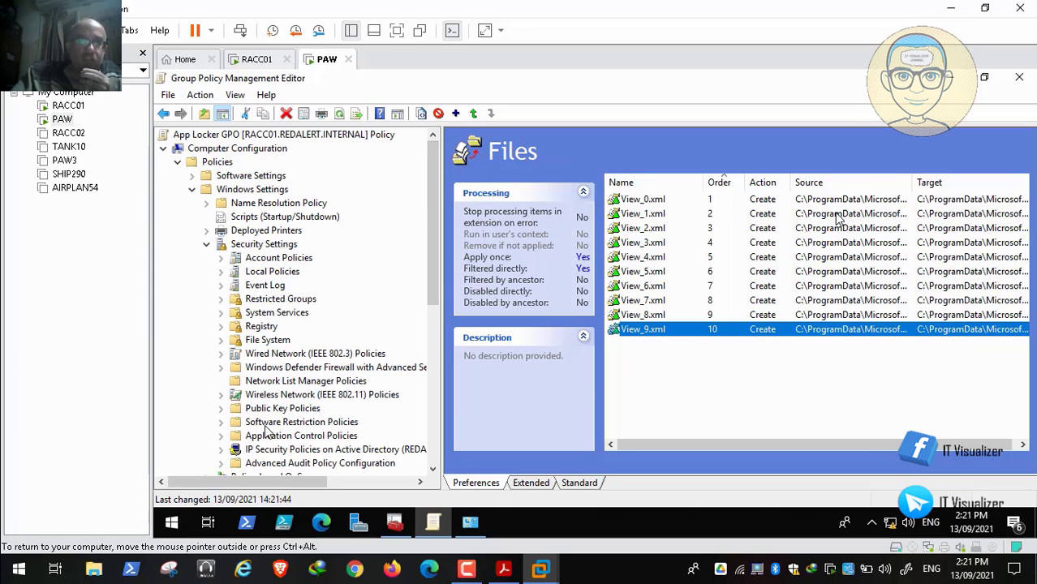
{"action": "left_click", "coordinate": [433, 469]}
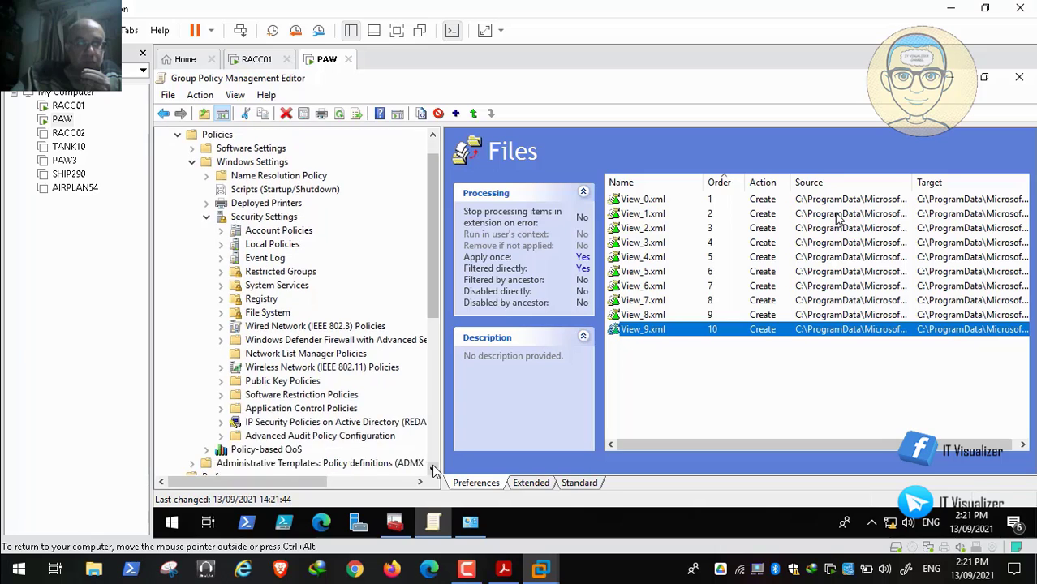
{"action": "left_click", "coordinate": [433, 469]}
{"action": "left_click", "coordinate": [221, 353]}
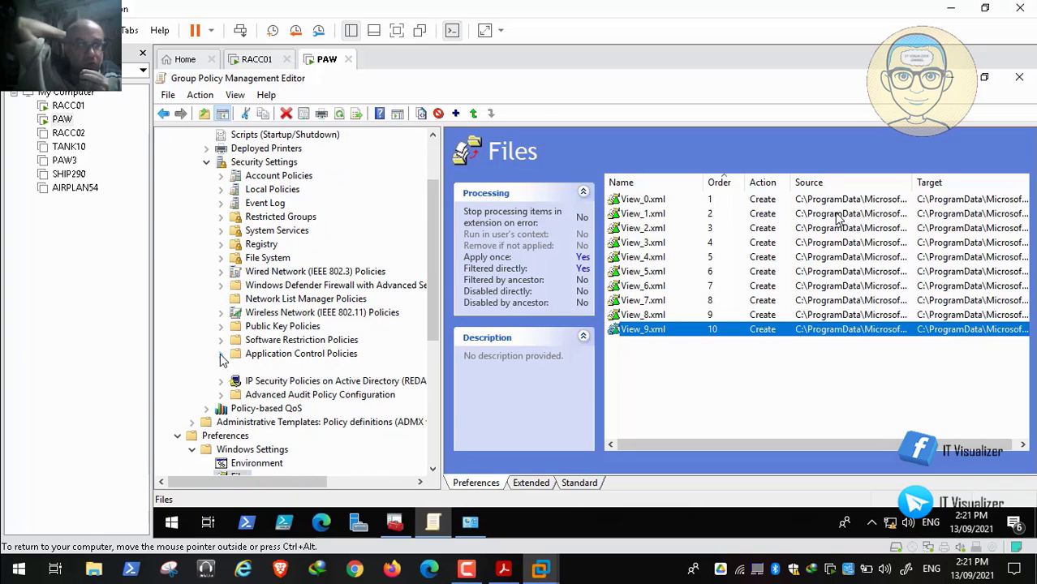
{"action": "left_click", "coordinate": [235, 370]}
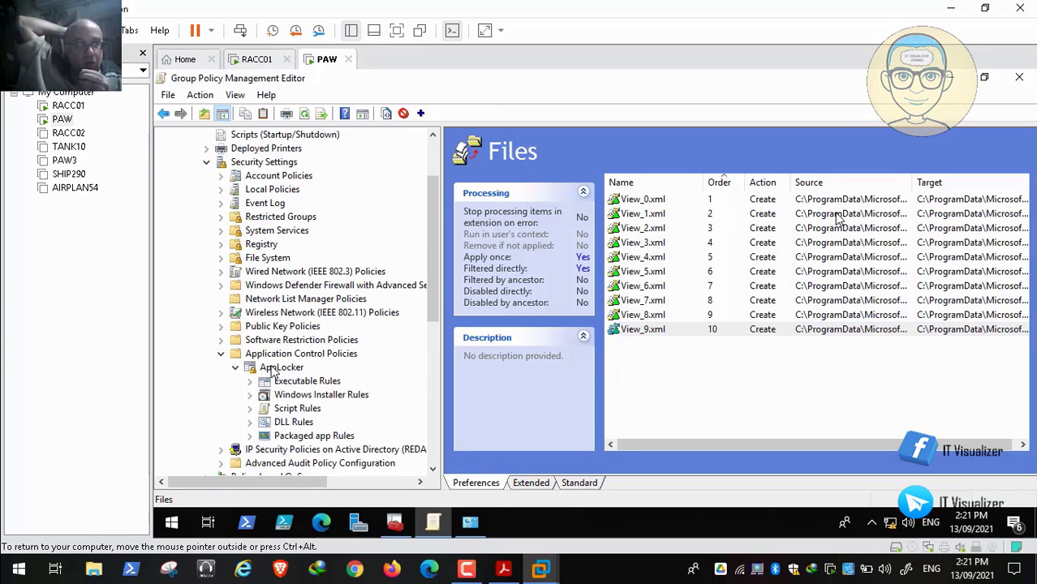
{"action": "right_click", "coordinate": [271, 368]}
{"action": "left_click", "coordinate": [317, 431]}
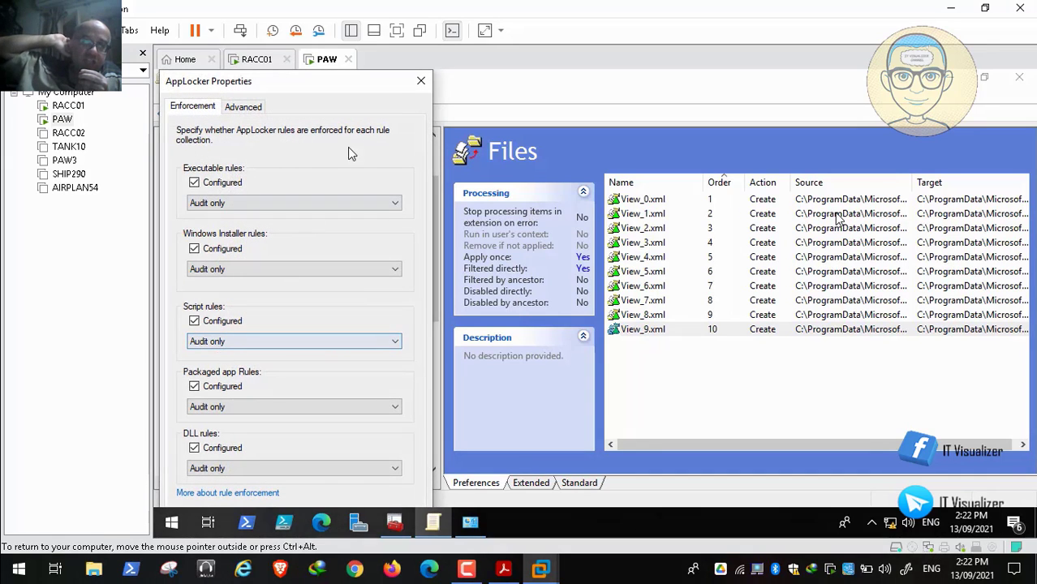
Step: Review AppLocker's advanced DLL rule collection setting and the rule enforcement modes, and close the properties
{"action": "left_click", "coordinate": [246, 107]}
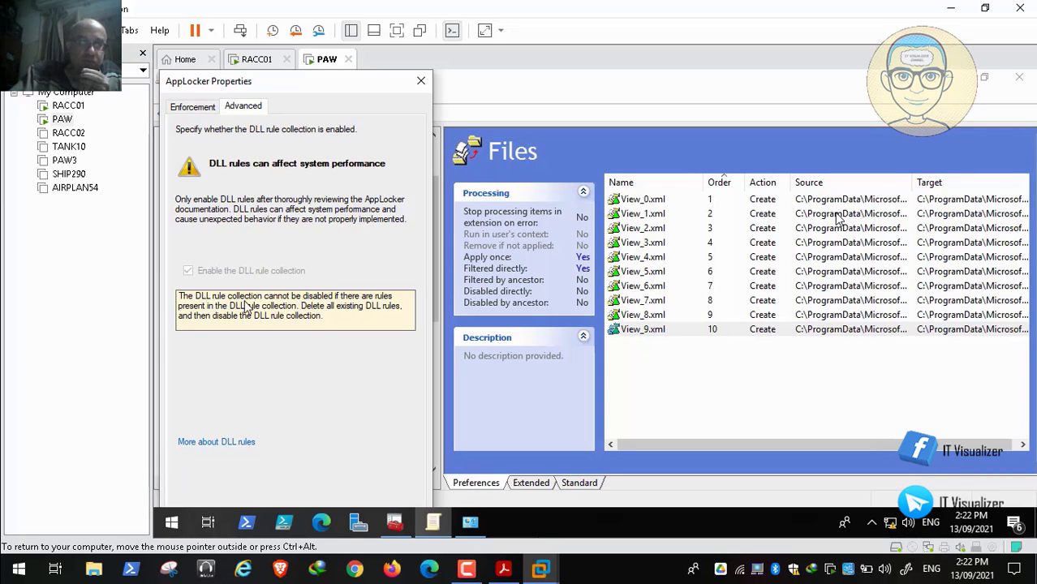
{"action": "left_click", "coordinate": [197, 116]}
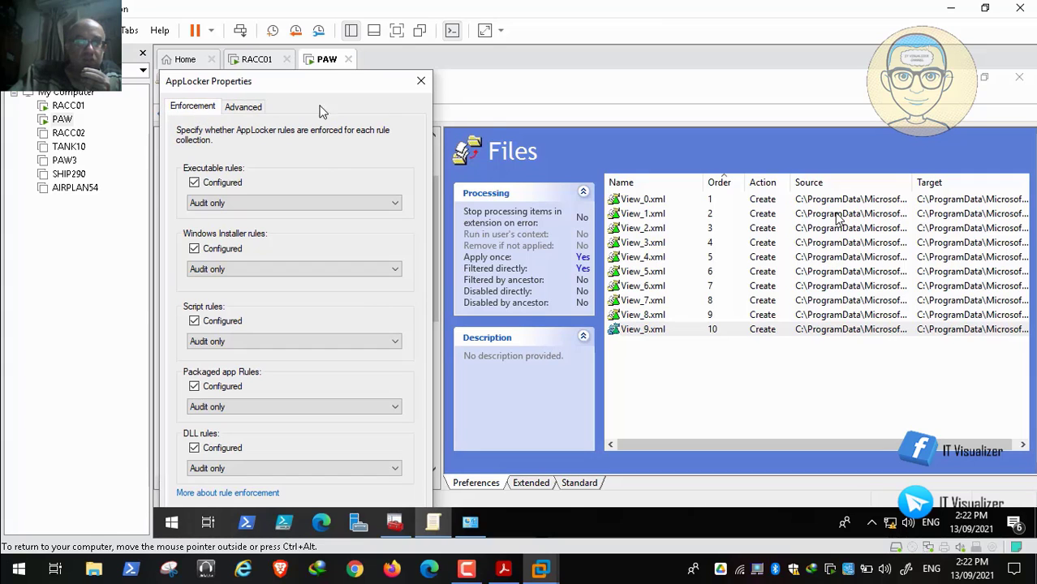
{"action": "left_click", "coordinate": [421, 83]}
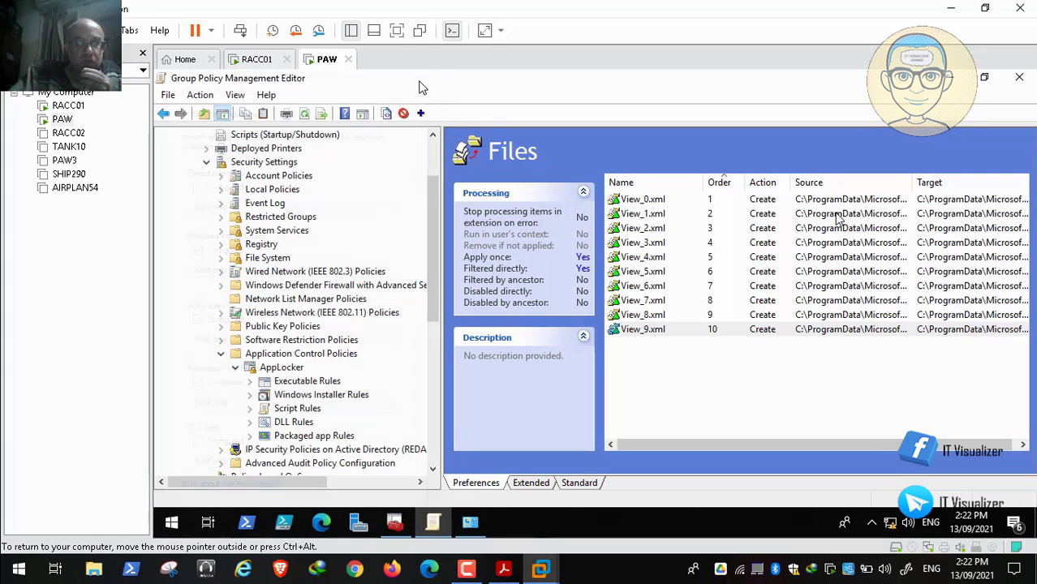
Step: Show the AppLocker executable rules with a wider User column and resume the session playback
{"action": "left_click", "coordinate": [302, 382]}
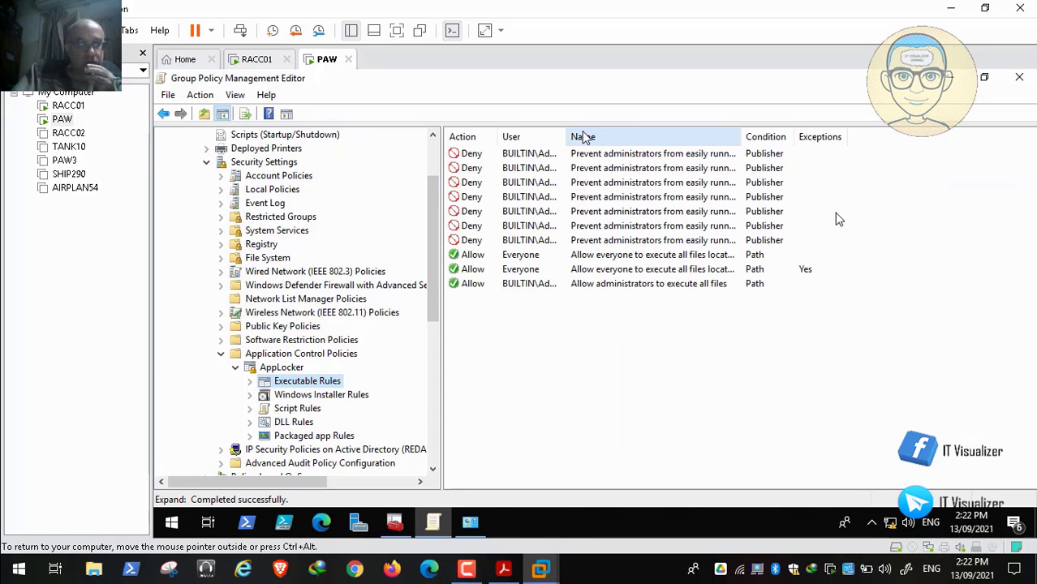
{"action": "left_click_drag", "start_coordinate": [563, 132], "coordinate": [653, 128]}
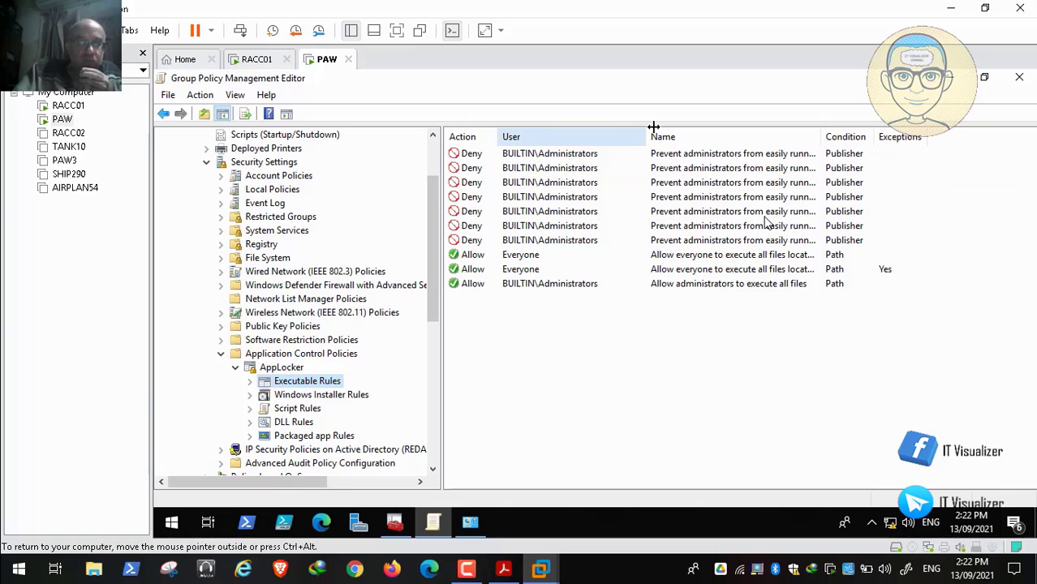
{"action": "mouse_move", "coordinate": [106, 581]}
{"action": "left_click", "coordinate": [12, 552]}
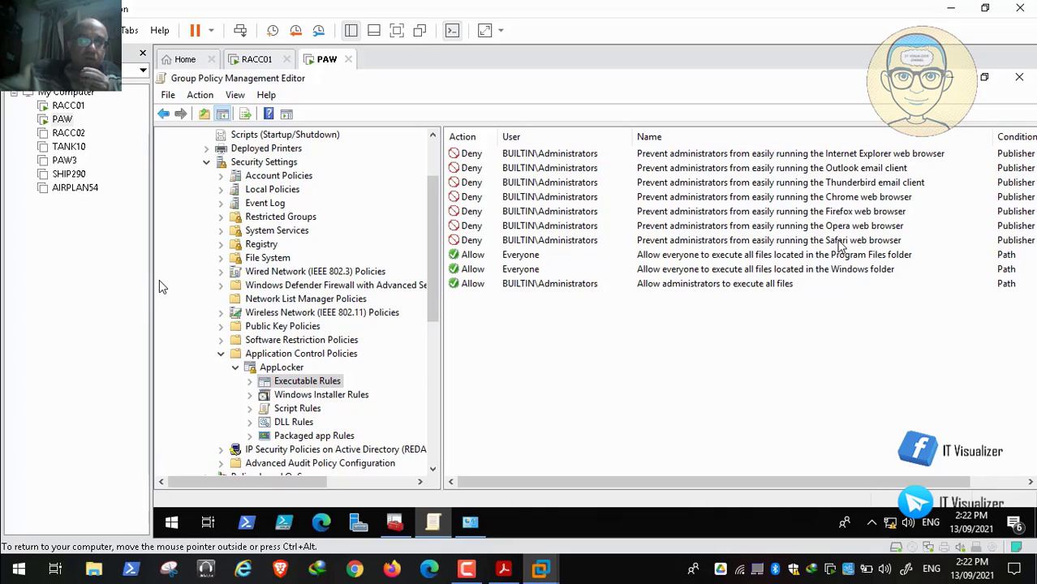
Step: Go through the executable rules one by one, from the browser and email client denials to the allow rules
{"action": "left_click", "coordinate": [836, 240]}
{"action": "left_click", "coordinate": [836, 226]}
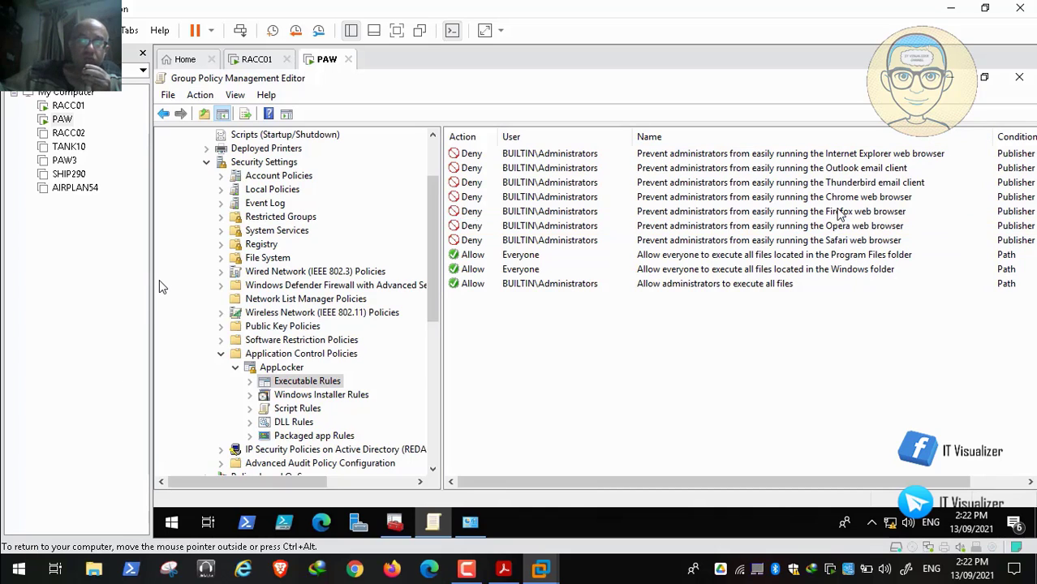
{"action": "left_click", "coordinate": [835, 211]}
{"action": "left_click", "coordinate": [836, 196]}
{"action": "left_click", "coordinate": [835, 182]}
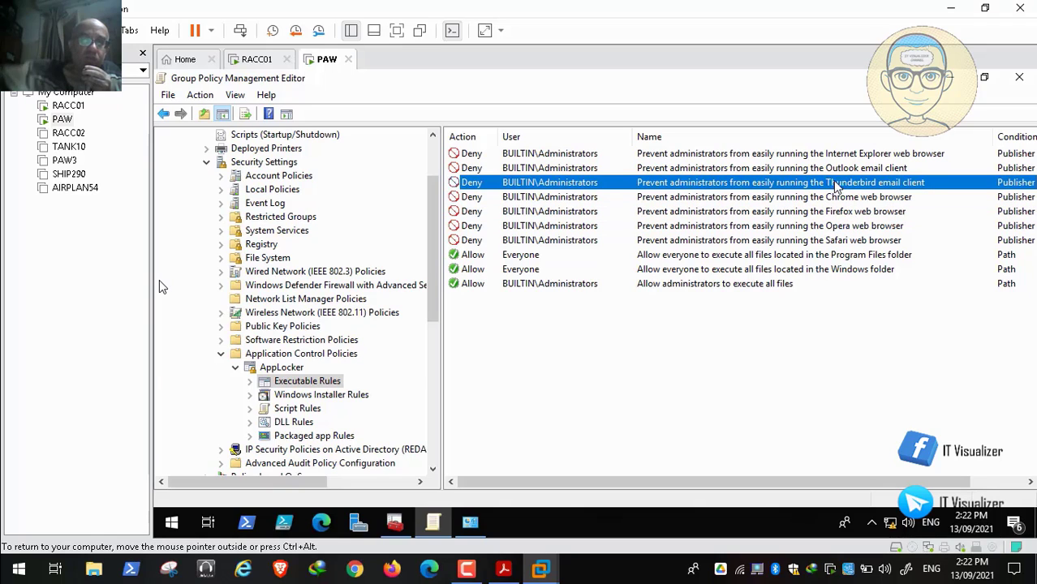
{"action": "left_click", "coordinate": [834, 168]}
{"action": "left_click", "coordinate": [832, 153]}
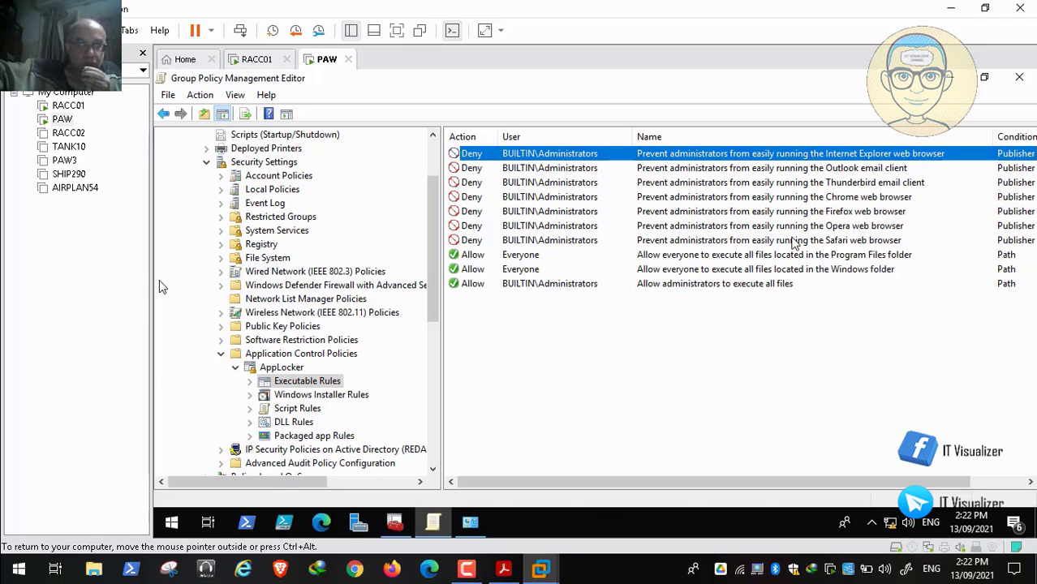
{"action": "left_click", "coordinate": [777, 255]}
{"action": "left_click", "coordinate": [769, 269]}
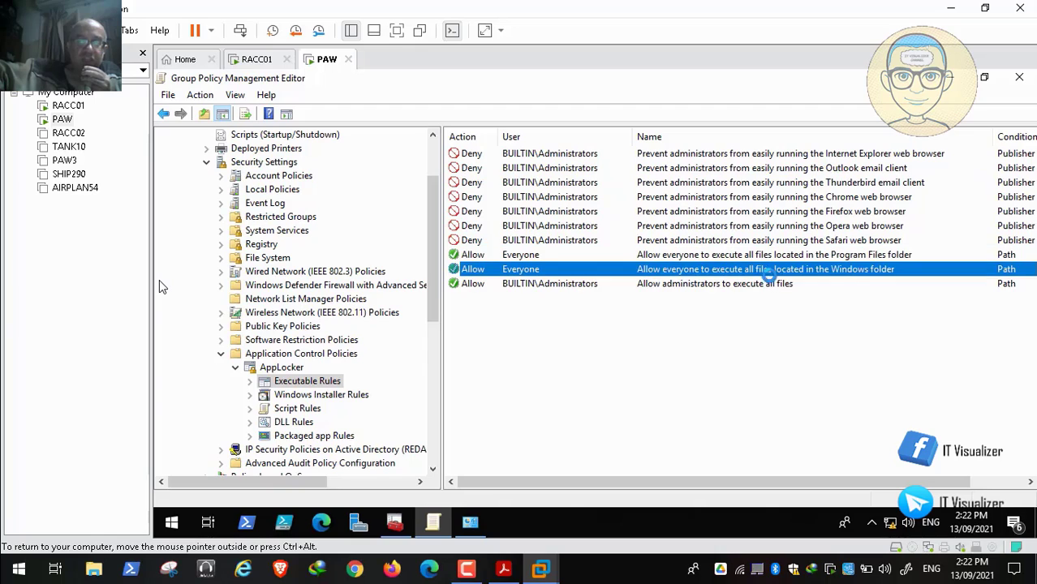
{"action": "left_click", "coordinate": [760, 284]}
Step: Review the Windows Installer, script, DLL and packaged app rules, and collapse Application Control Policies
{"action": "left_click", "coordinate": [344, 397]}
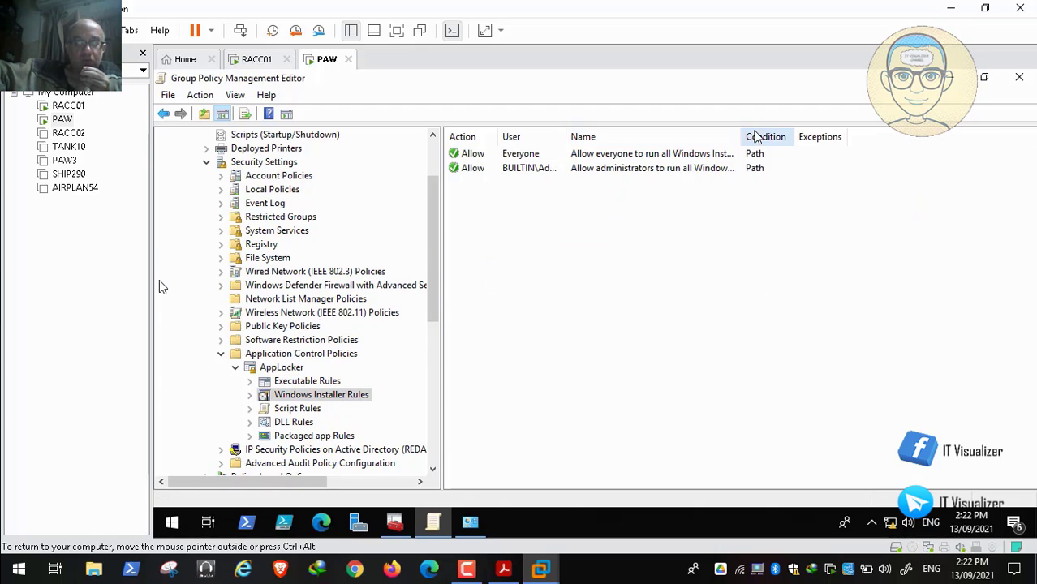
{"action": "left_click_drag", "start_coordinate": [742, 136], "coordinate": [946, 136]}
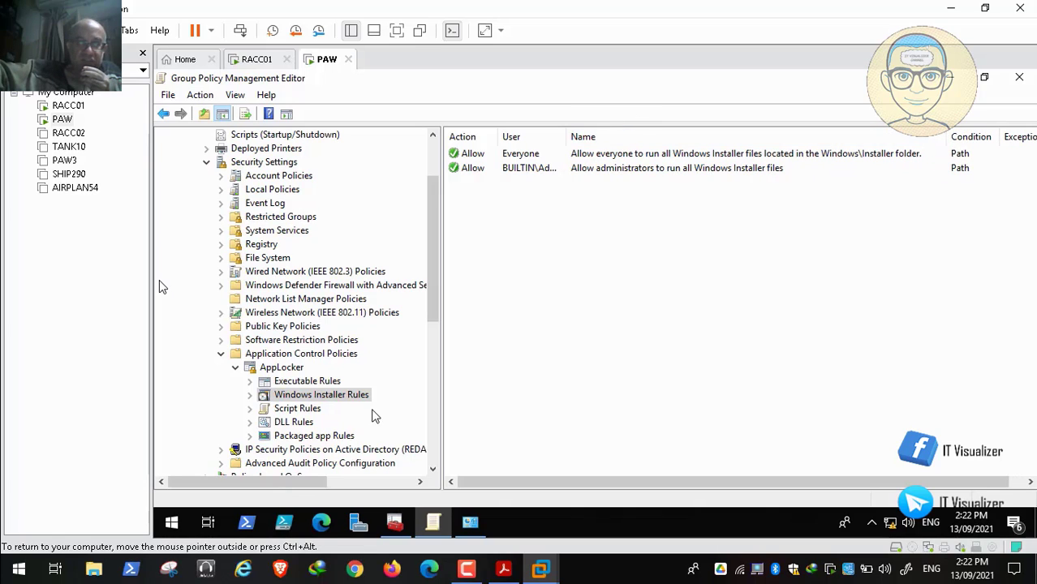
{"action": "left_click", "coordinate": [315, 411]}
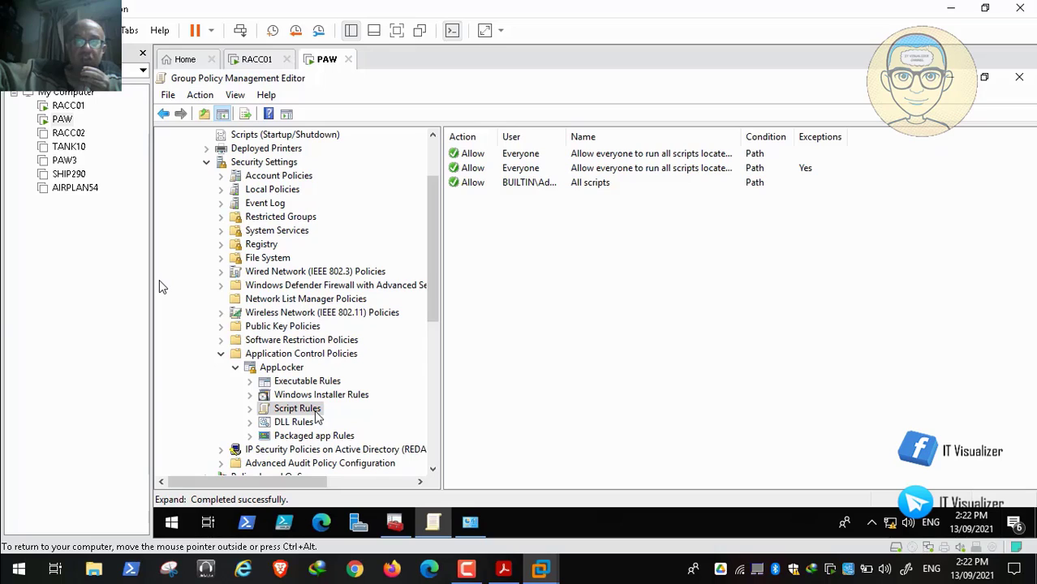
{"action": "left_click", "coordinate": [299, 426]}
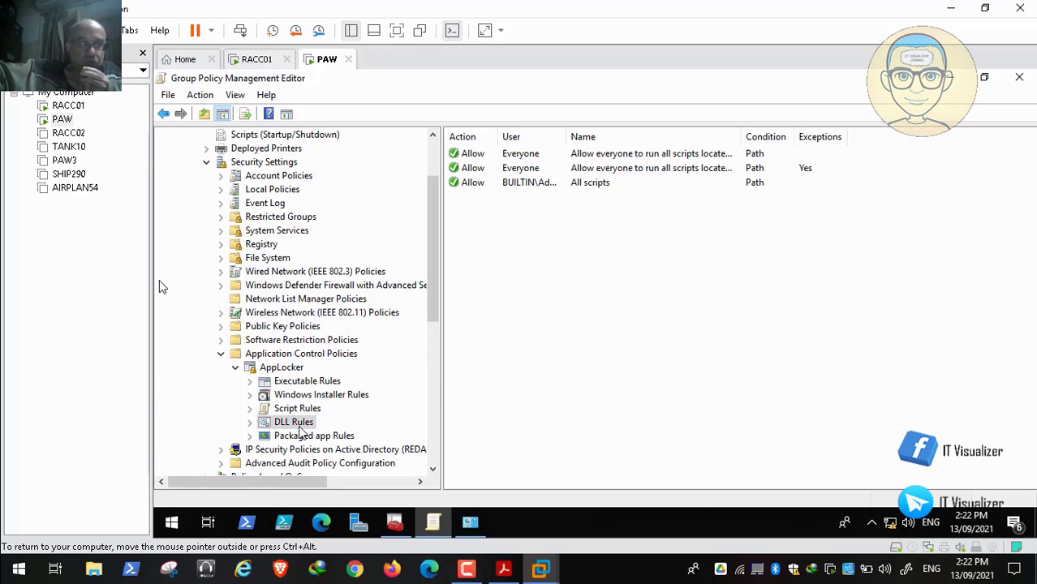
{"action": "left_click", "coordinate": [344, 437]}
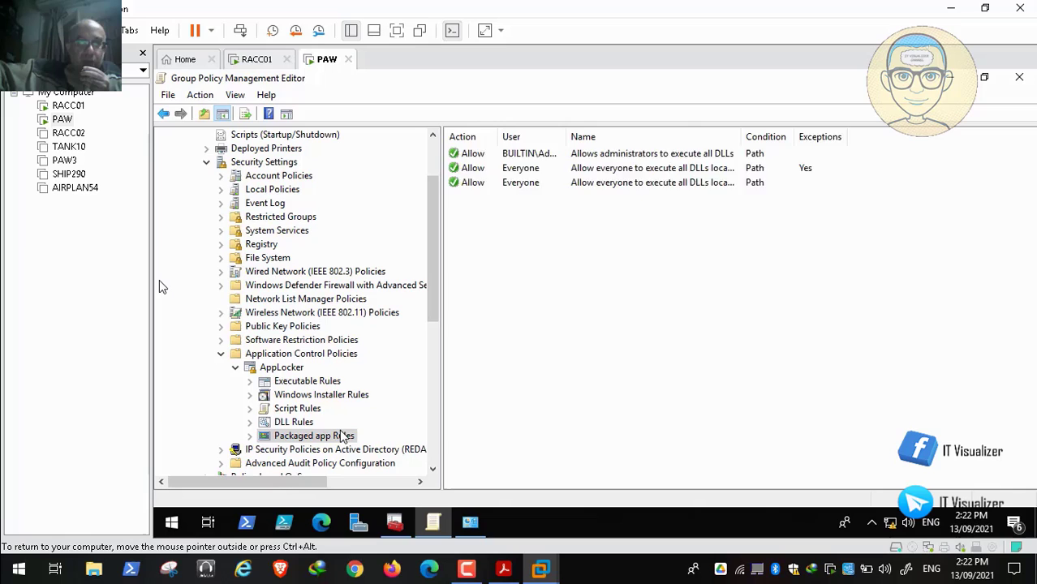
{"action": "left_click", "coordinate": [220, 355]}
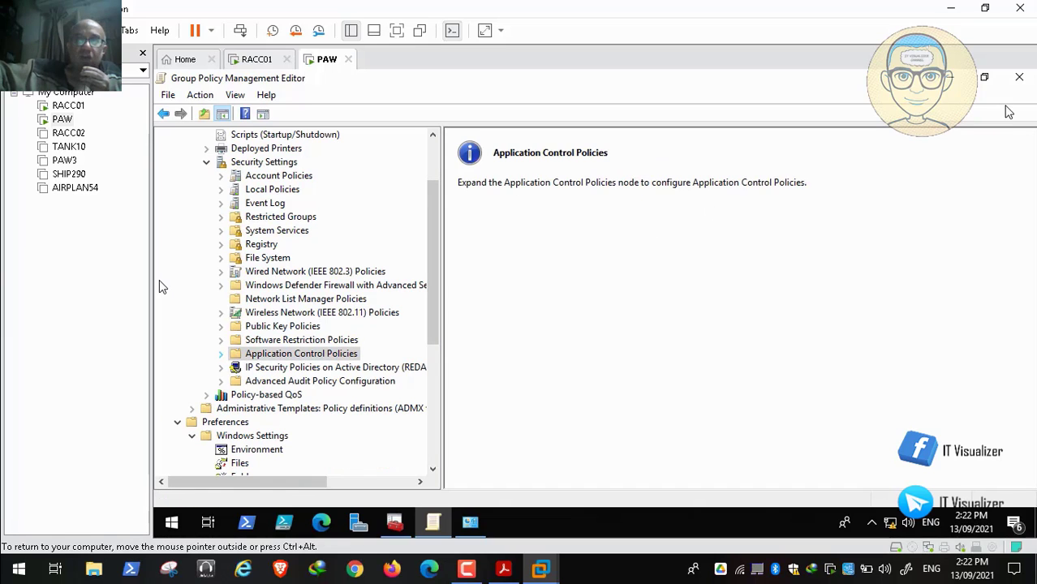
Step: Close the Group Policy Management Editor and Administrative Tools, and close the RedAlert Console, saving its settings
{"action": "left_click", "coordinate": [1020, 79]}
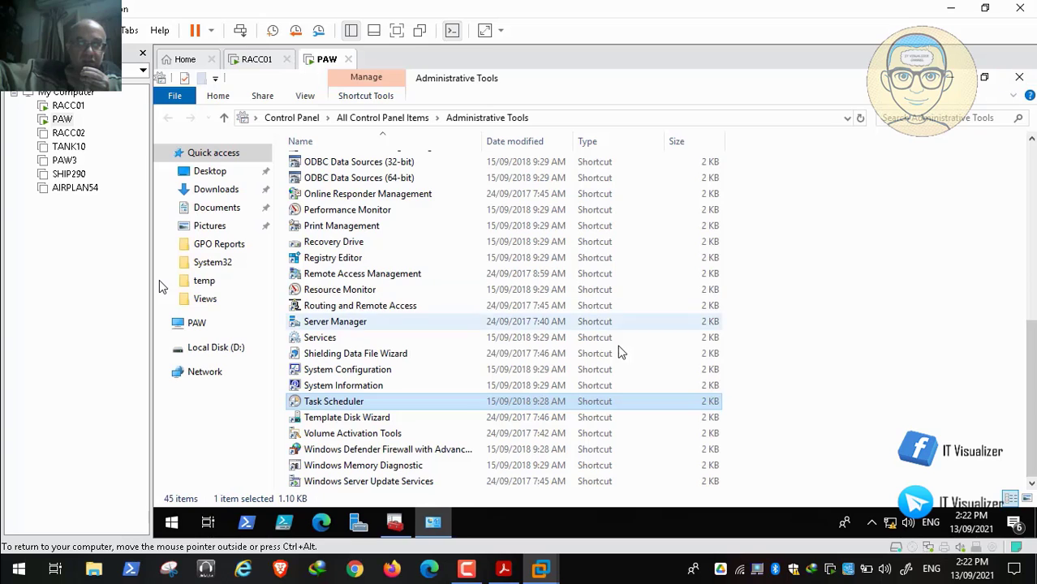
{"action": "left_click", "coordinate": [1019, 78]}
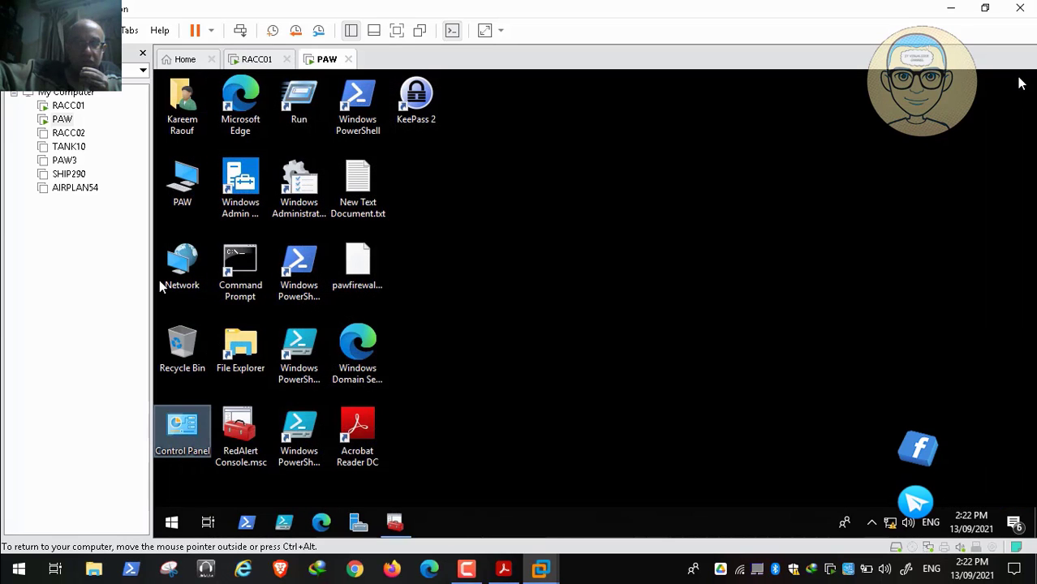
{"action": "left_click", "coordinate": [395, 522]}
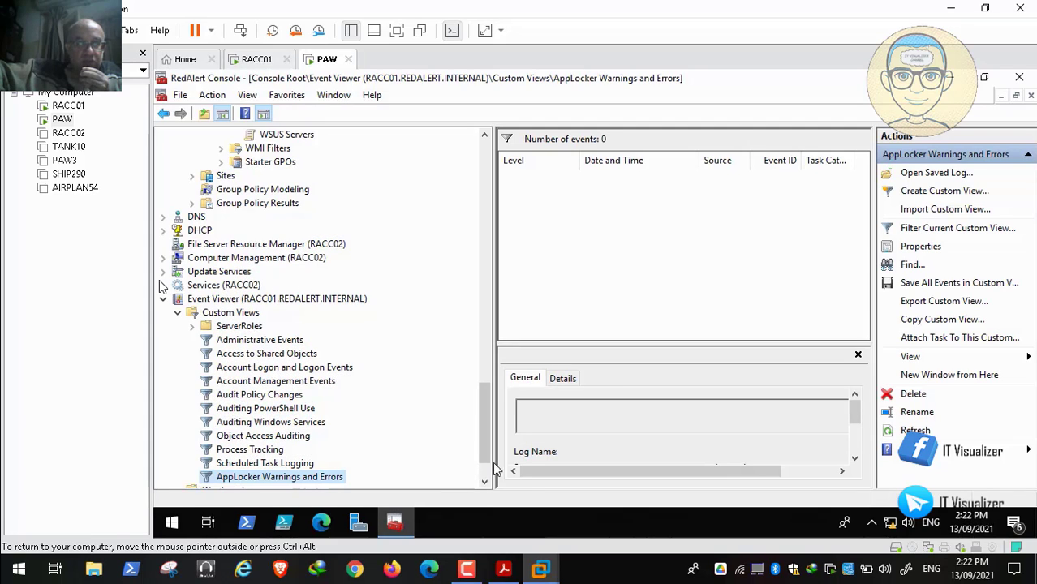
{"action": "left_click", "coordinate": [1019, 77]}
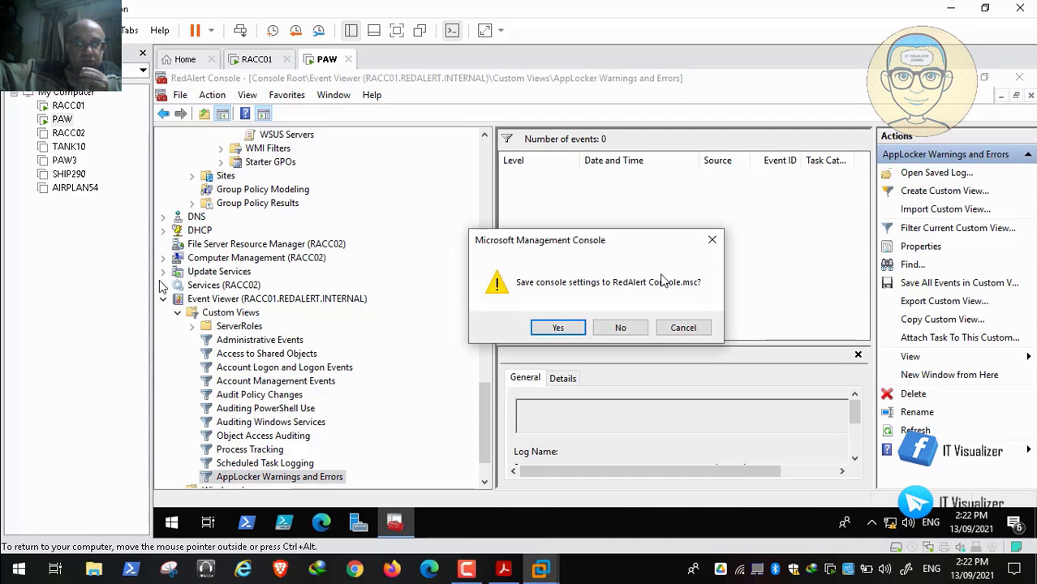
{"action": "left_click", "coordinate": [559, 328]}
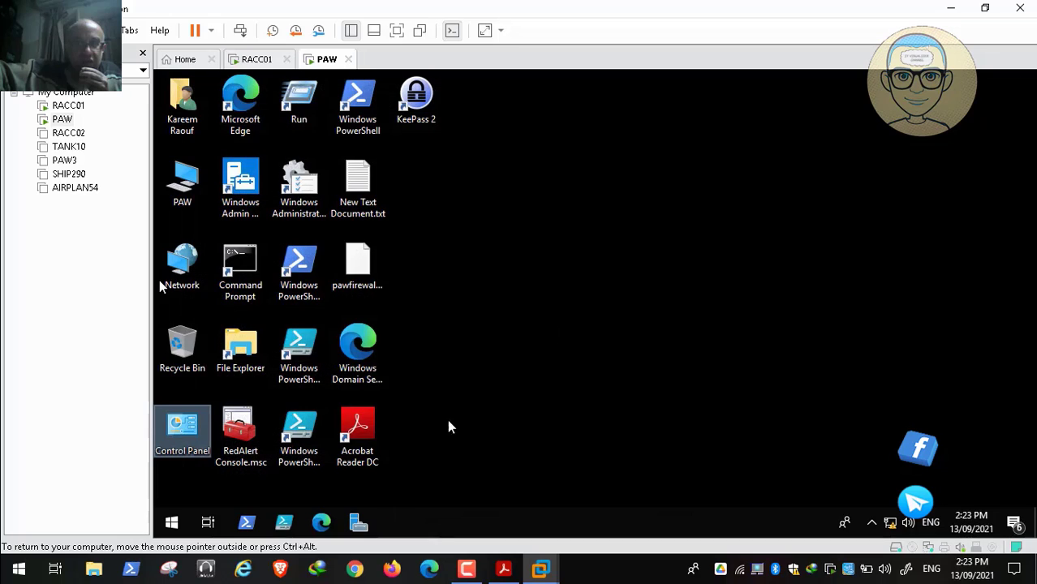
Step: Reopen the RedAlert Console and show the scope of the App Locker GPO linked to the RedAlert.Internal domain
{"action": "left_click", "coordinate": [240, 436]}
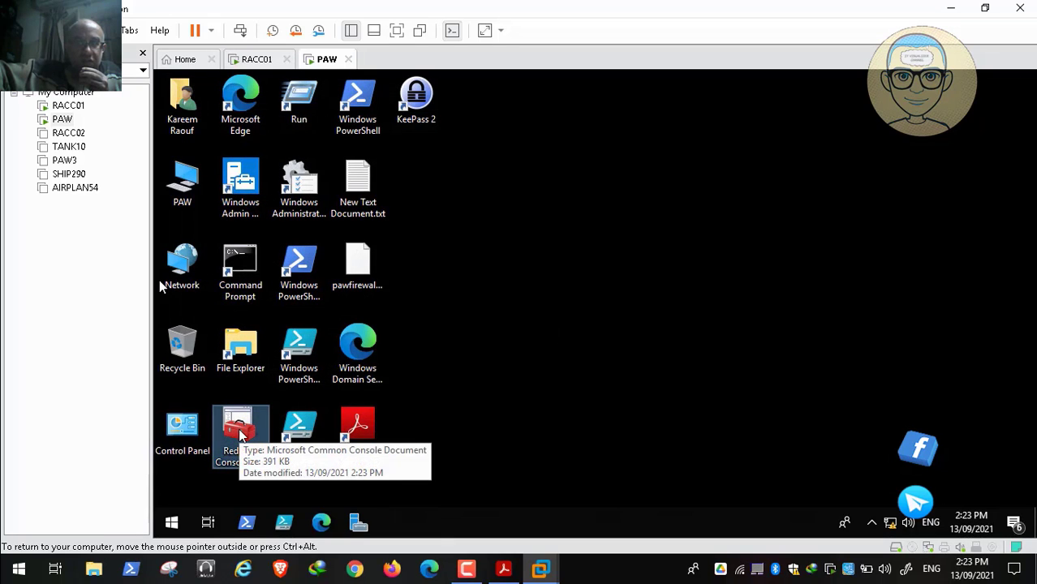
{"action": "double_click", "coordinate": [240, 435]}
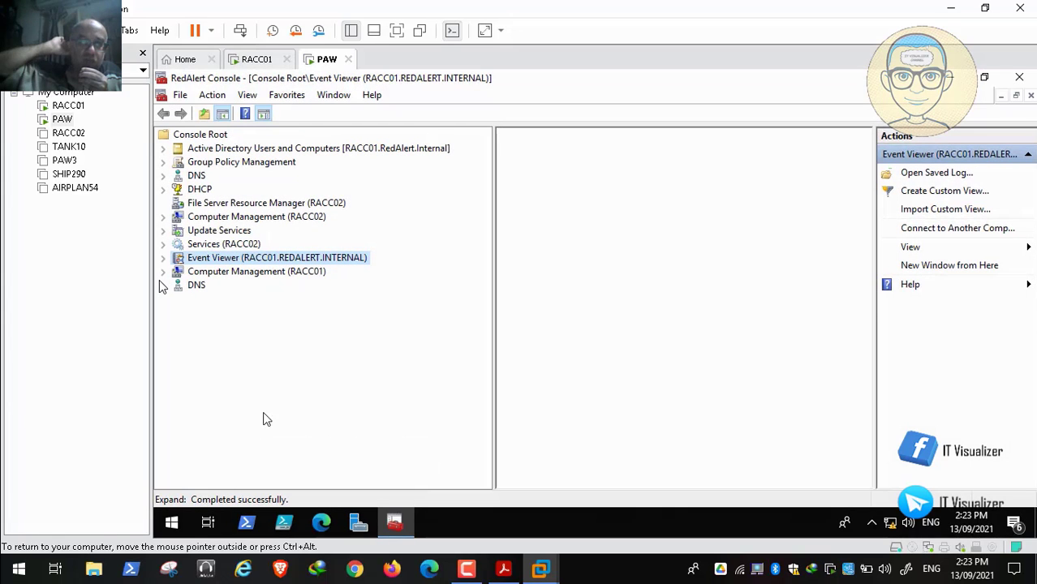
{"action": "left_click", "coordinate": [163, 163]}
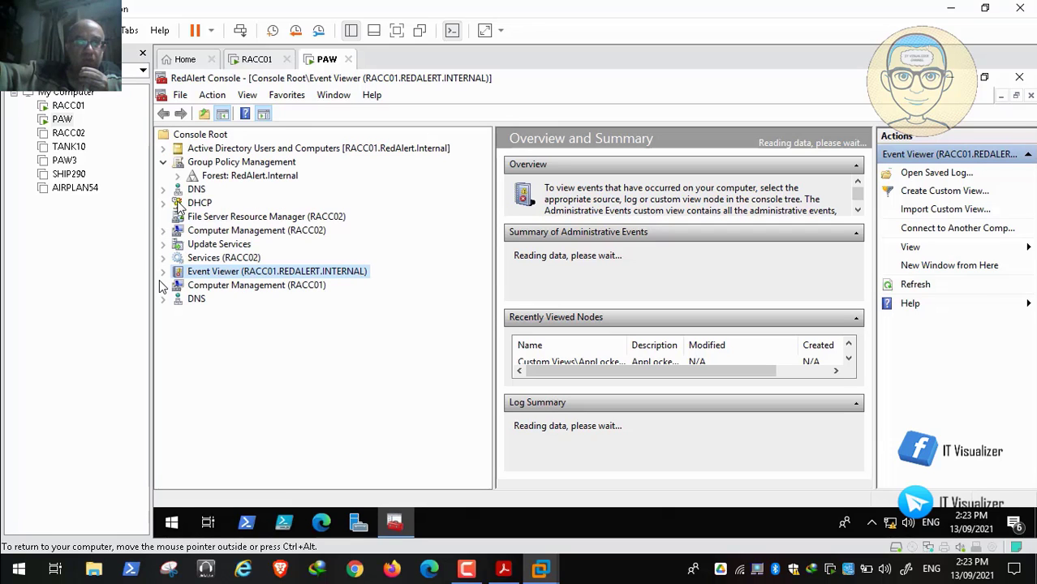
{"action": "left_click", "coordinate": [177, 176]}
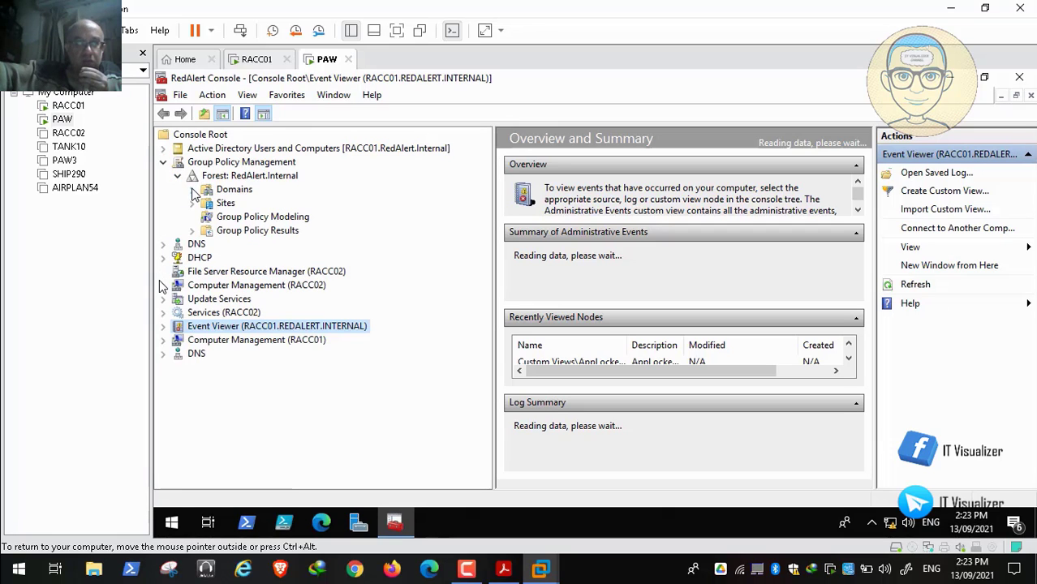
{"action": "left_click", "coordinate": [192, 189]}
{"action": "left_click", "coordinate": [206, 202]}
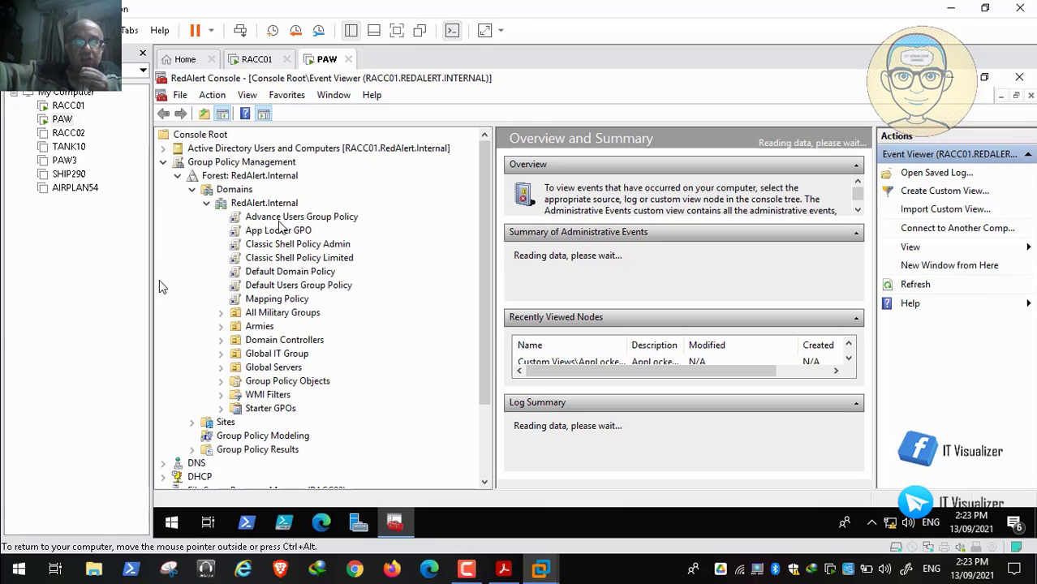
{"action": "left_click", "coordinate": [299, 232]}
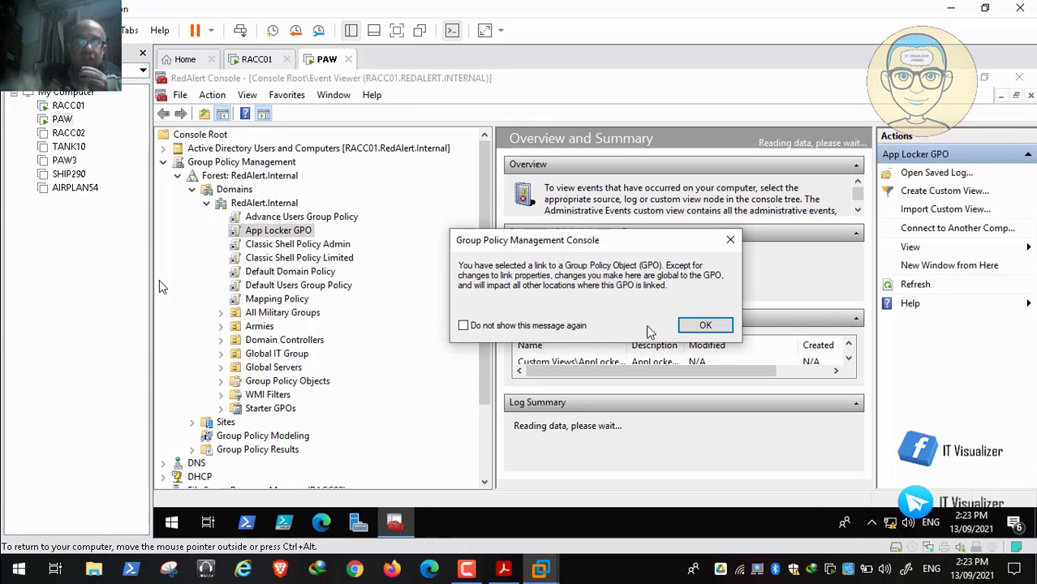
{"action": "left_click", "coordinate": [717, 329]}
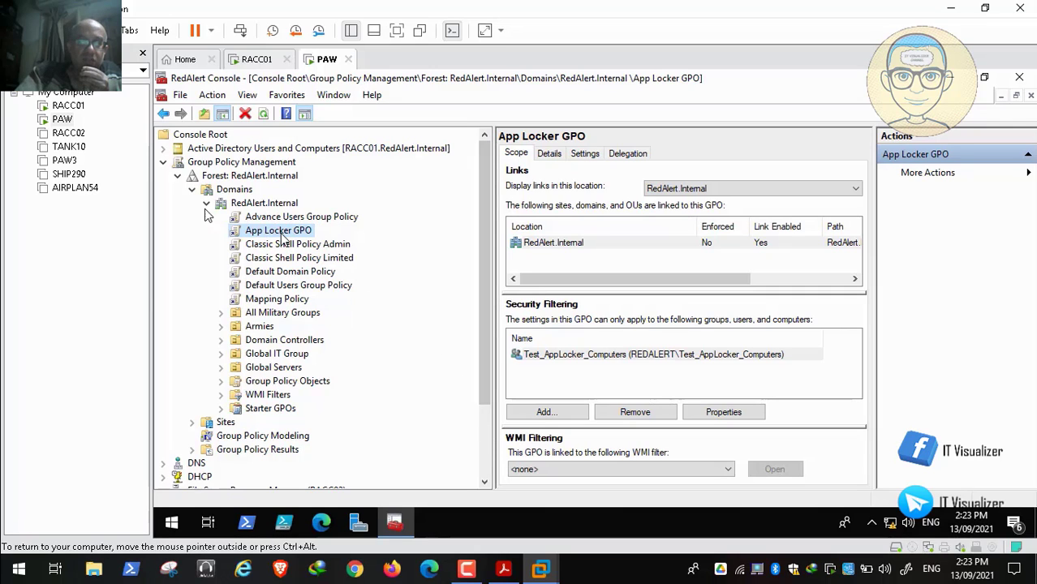
Step: Browse Active Directory Users and Computers to the IT Group OU under Armies, Allies, Command Center
{"action": "left_click", "coordinate": [164, 150]}
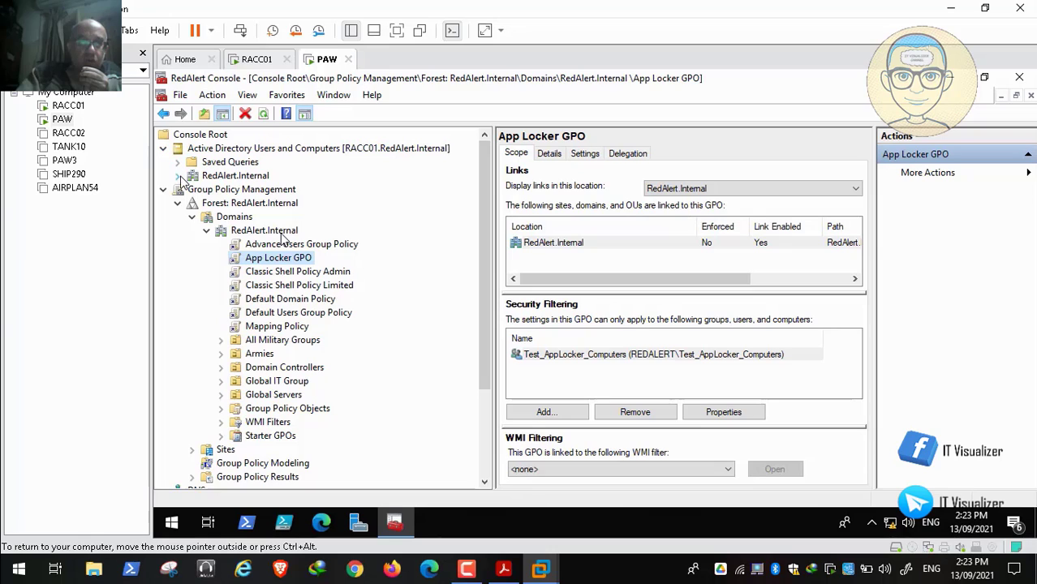
{"action": "left_click", "coordinate": [178, 176]}
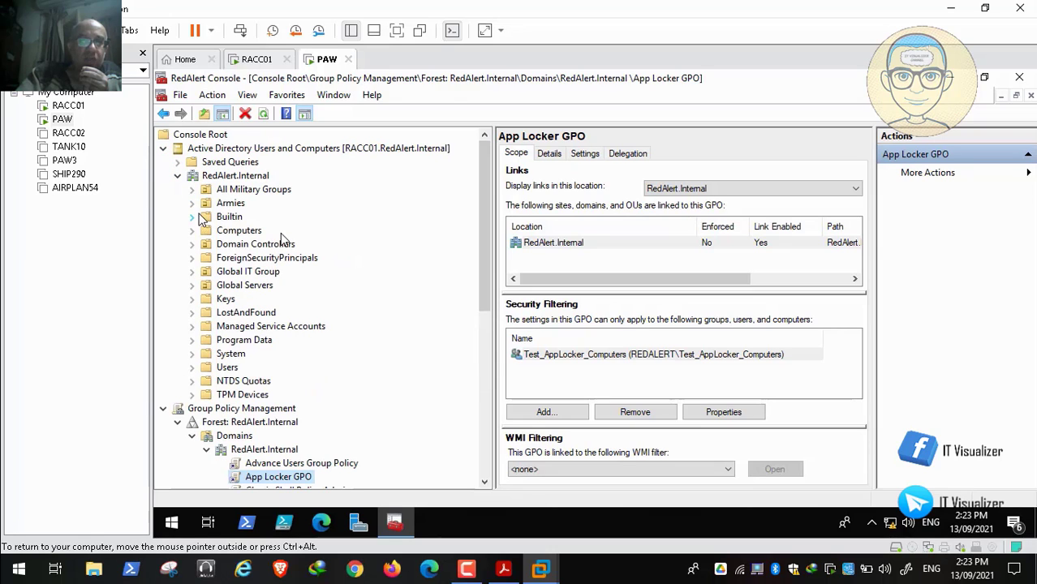
{"action": "left_click", "coordinate": [192, 203]}
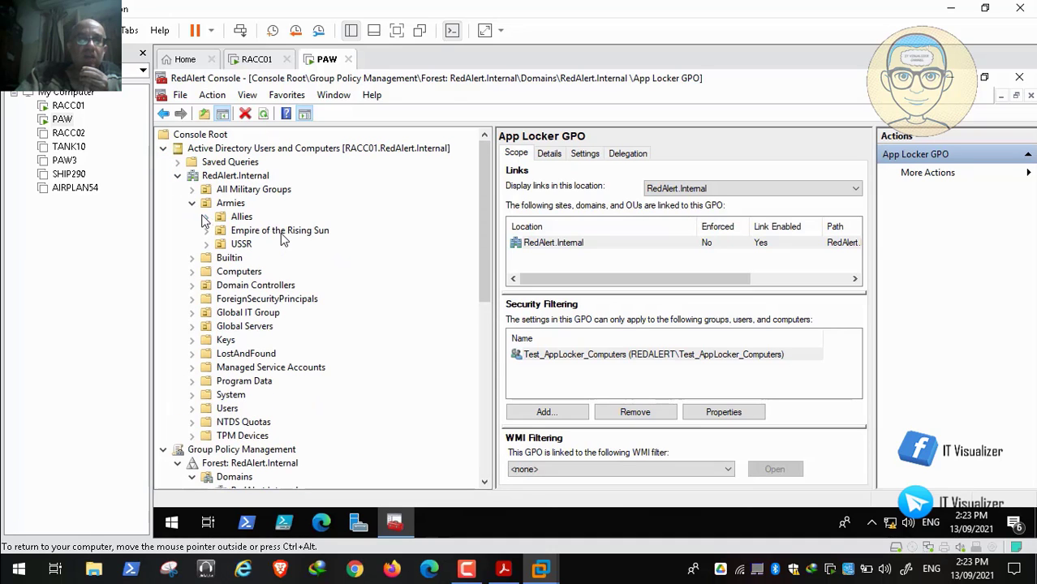
{"action": "left_click", "coordinate": [208, 216]}
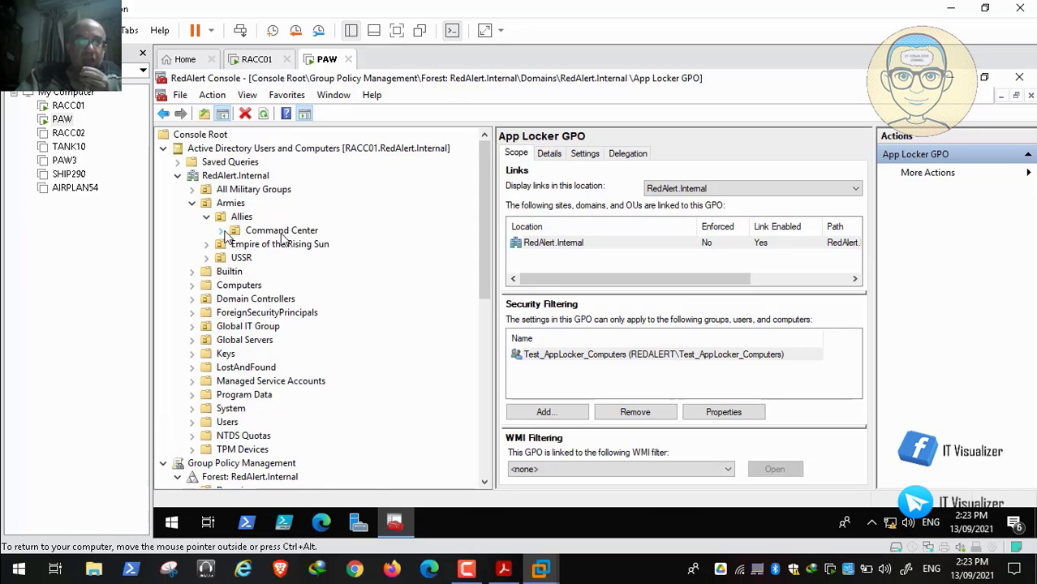
{"action": "left_click", "coordinate": [220, 230]}
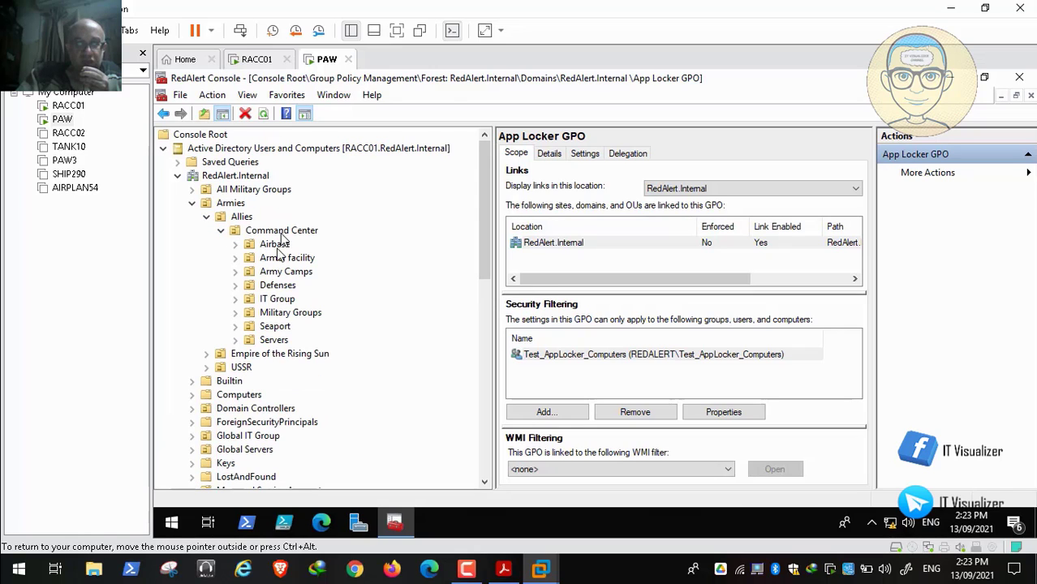
{"action": "left_click", "coordinate": [276, 299]}
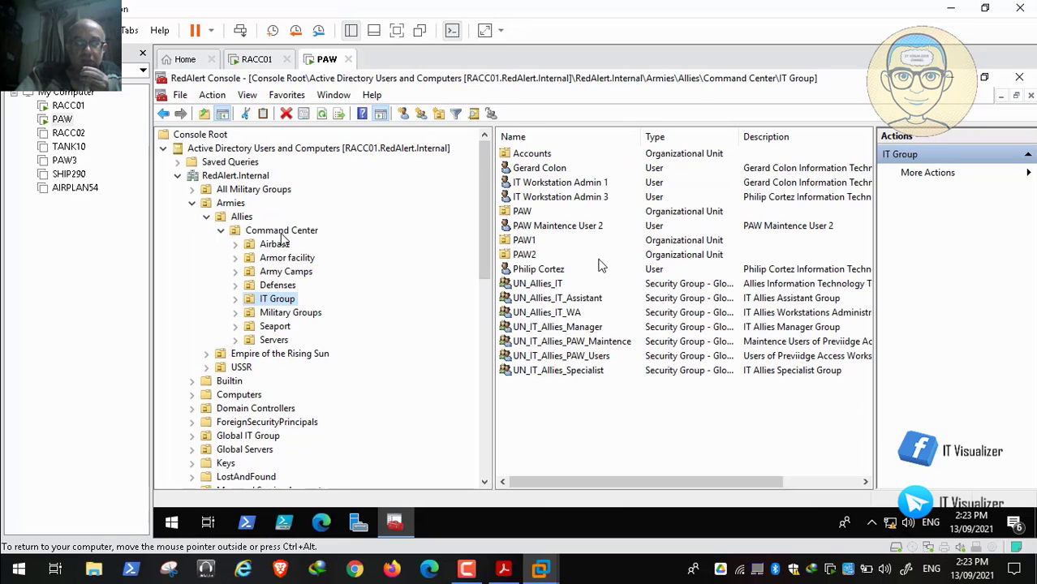
Step: Review the members of the UN_Allies_IT_WA group with a wider Name column, and close its properties
{"action": "left_click", "coordinate": [540, 284]}
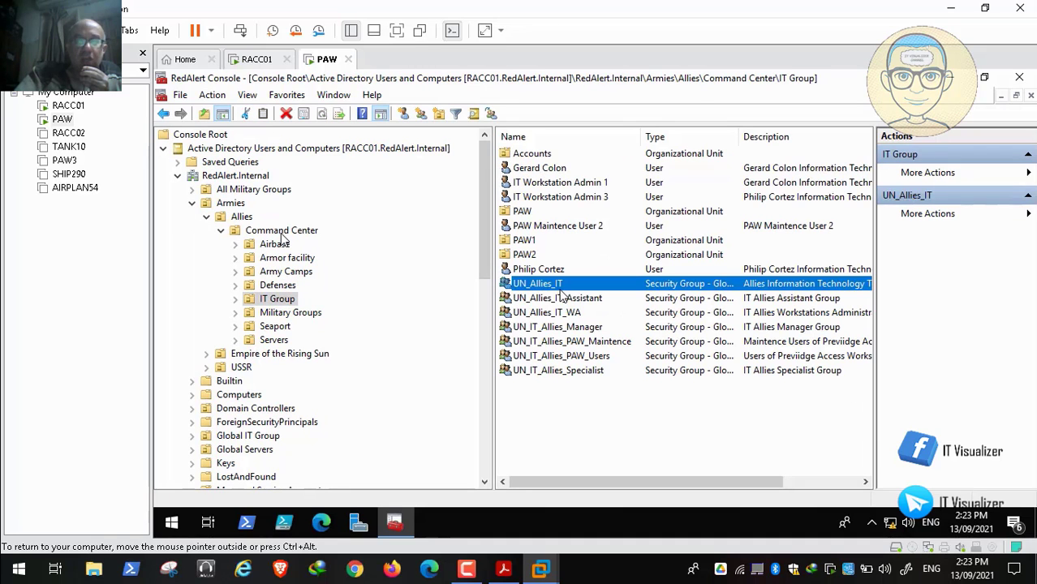
{"action": "left_click", "coordinate": [582, 313]}
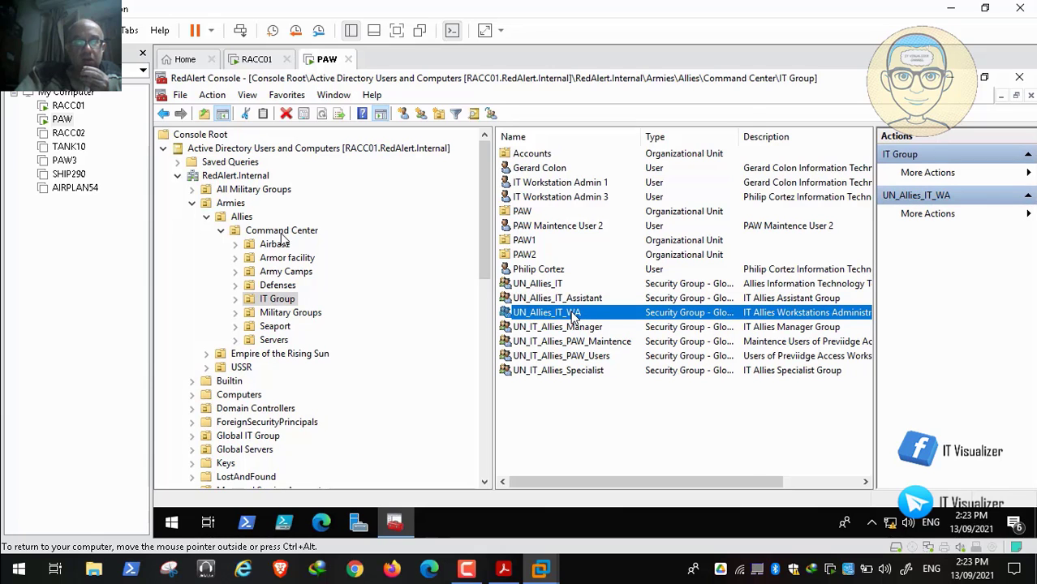
{"action": "double_click", "coordinate": [574, 316]}
{"action": "left_click", "coordinate": [549, 158]}
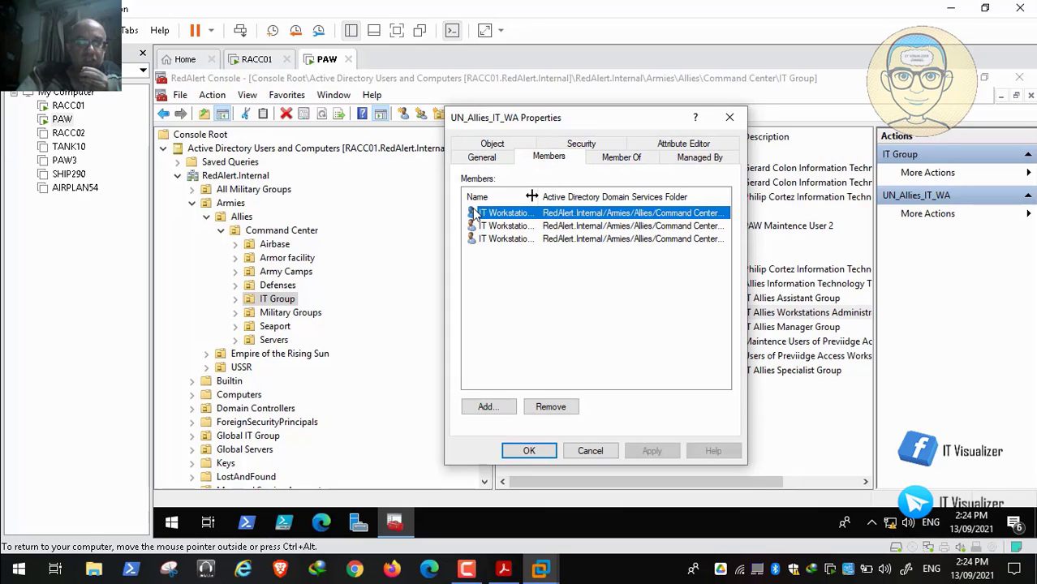
{"action": "left_click_drag", "start_coordinate": [532, 196], "coordinate": [601, 202]}
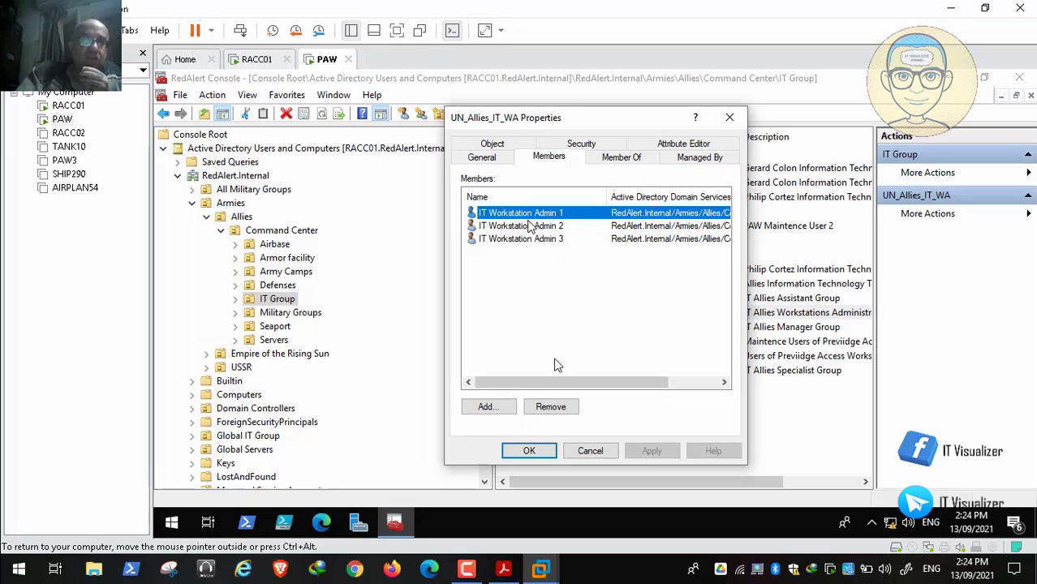
{"action": "left_click", "coordinate": [581, 453]}
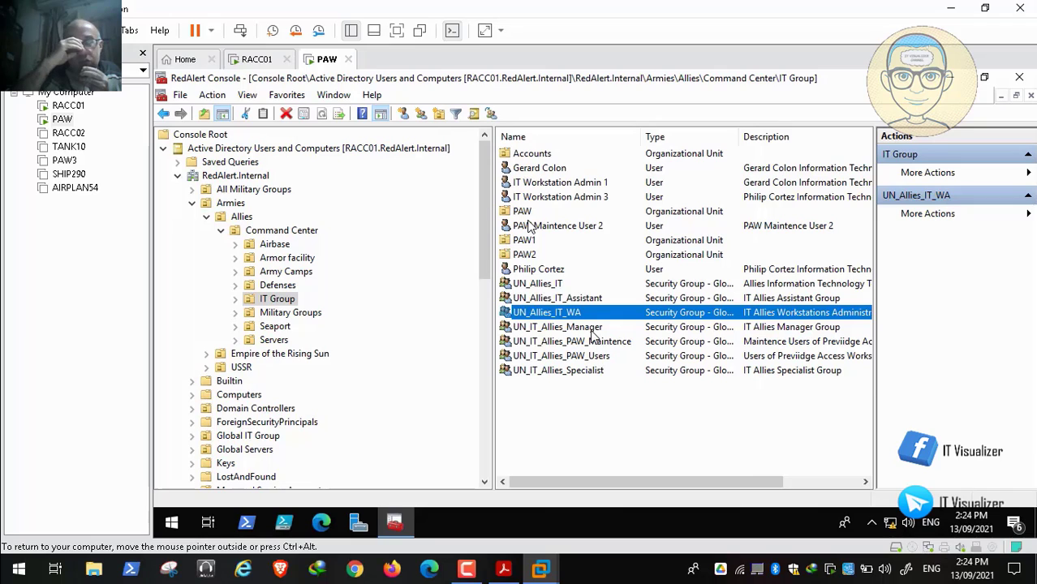
Step: Look at the IT Workstation Admin 2 account in the IT Group's Accounts OU, and return to the collapsed IT Group
{"action": "left_click", "coordinate": [560, 286]}
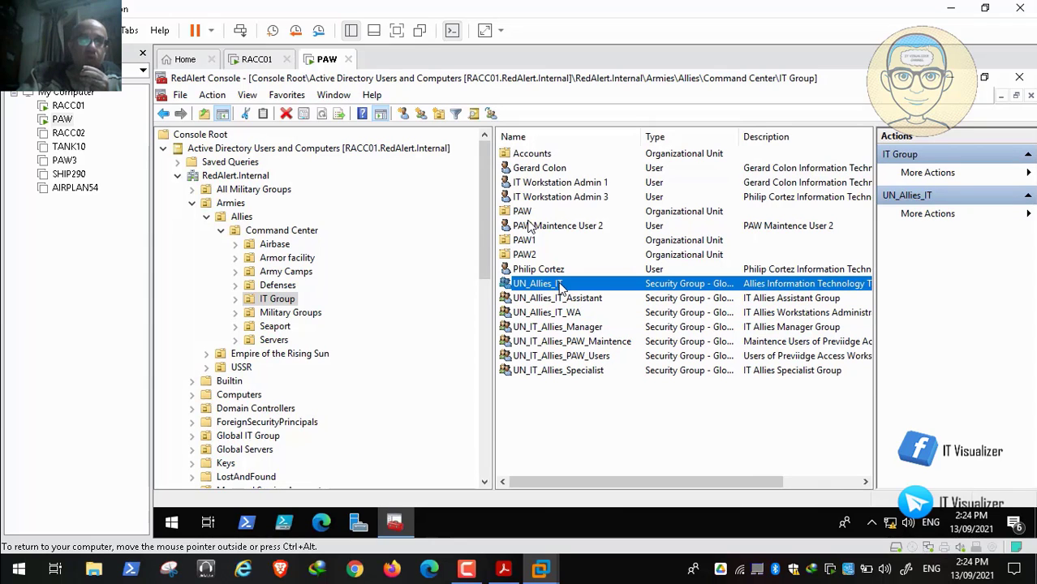
{"action": "double_click", "coordinate": [536, 155]}
{"action": "left_click", "coordinate": [563, 160]}
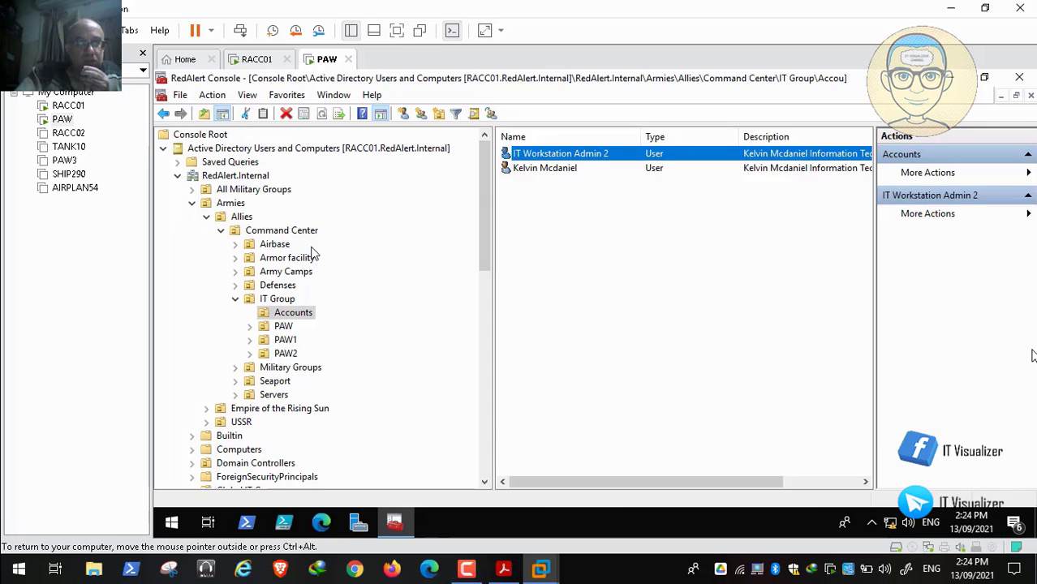
{"action": "left_click", "coordinate": [237, 299]}
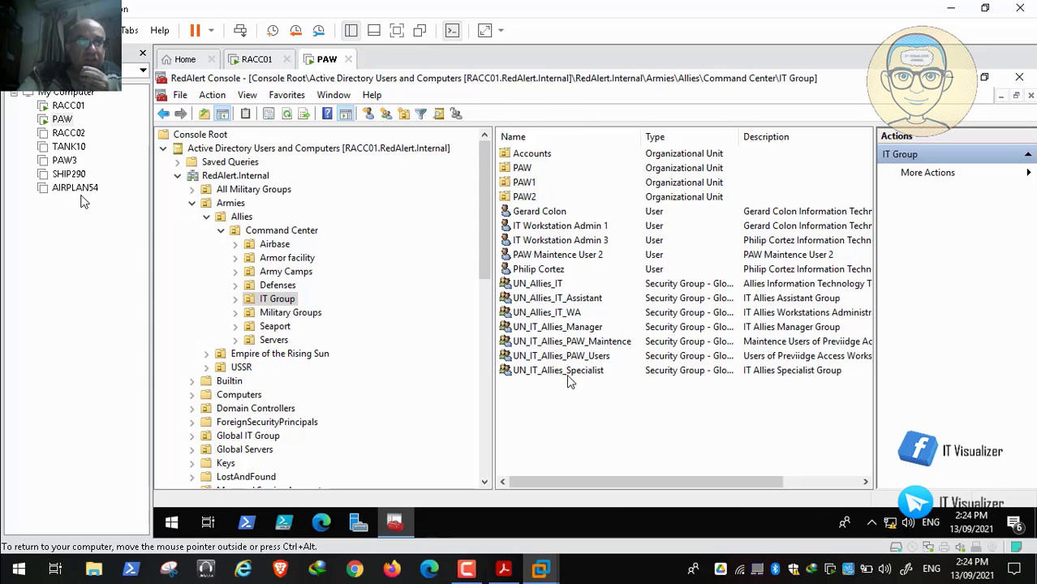
Step: Go over the UN_Allies_IT_Assistant, UN_Allies_IT_WA and UN_Allies_IT security groups in the IT Group OU
{"action": "left_click", "coordinate": [552, 297]}
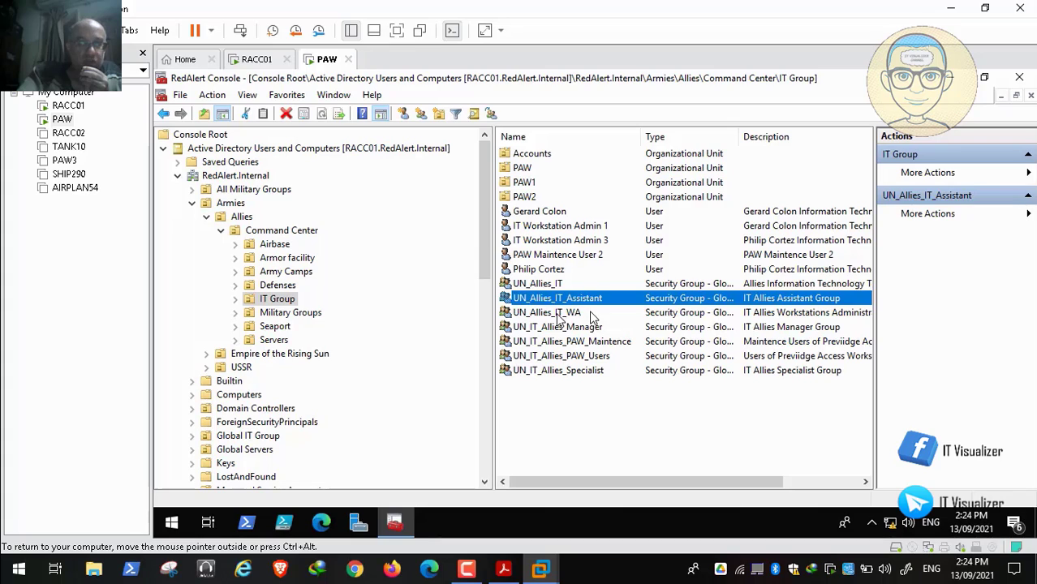
{"action": "left_click", "coordinate": [558, 313]}
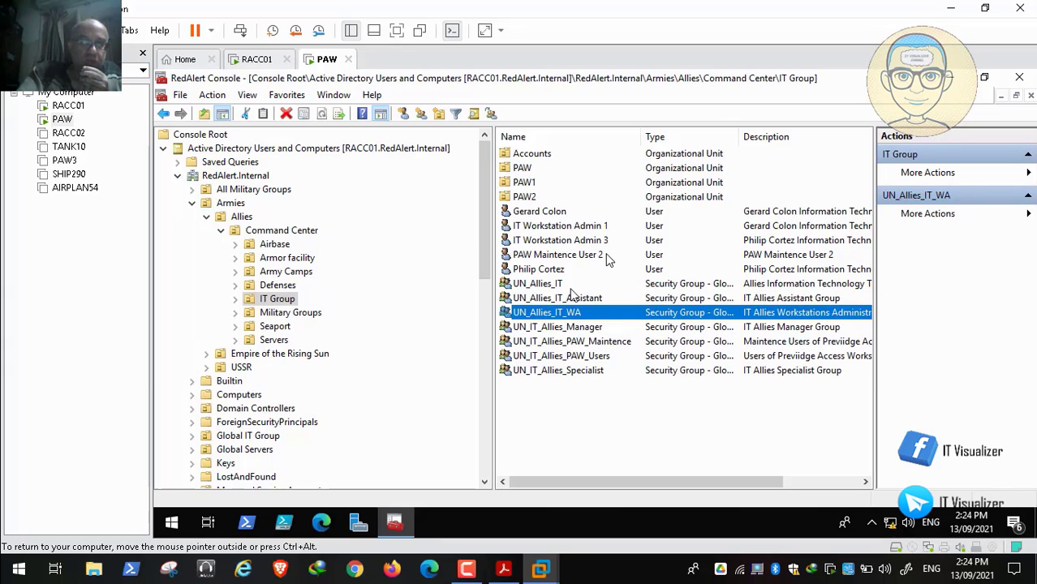
{"action": "left_click", "coordinate": [653, 284]}
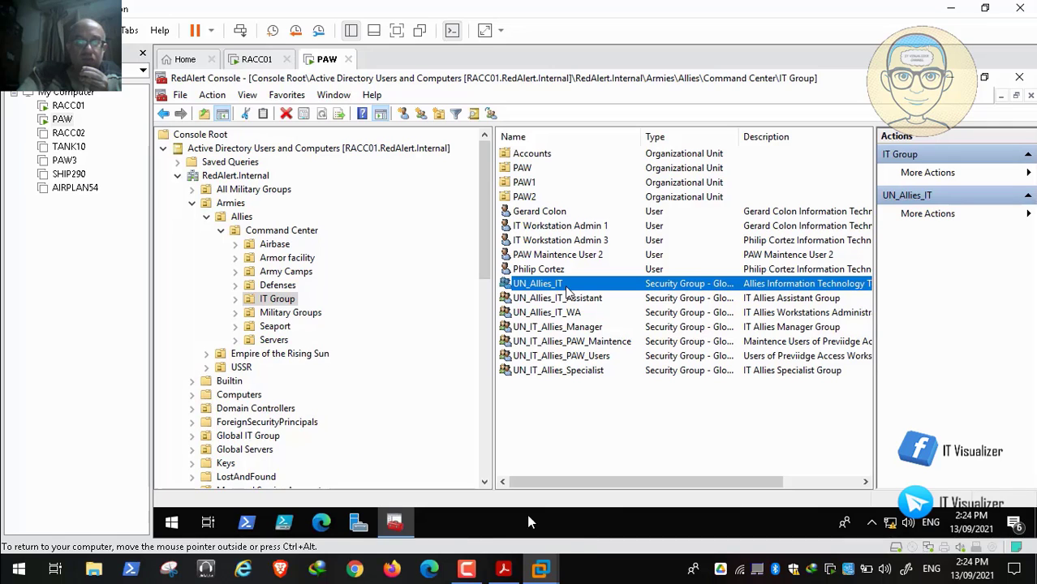
Step: Skip the recorded session forward to the account properties of an Army Camps user
{"action": "mouse_move", "coordinate": [733, 546]}
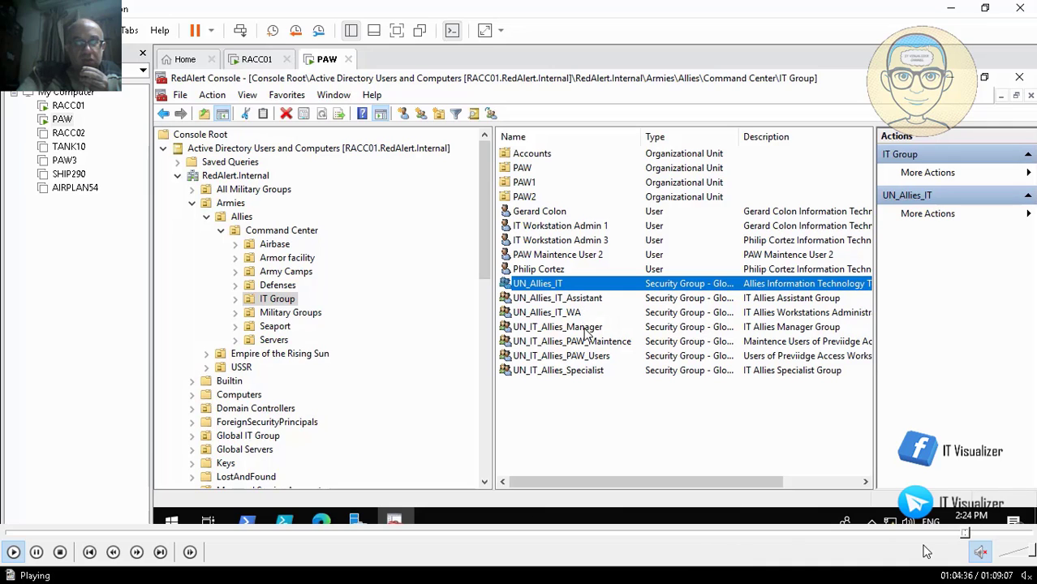
{"action": "mouse_move", "coordinate": [969, 542]}
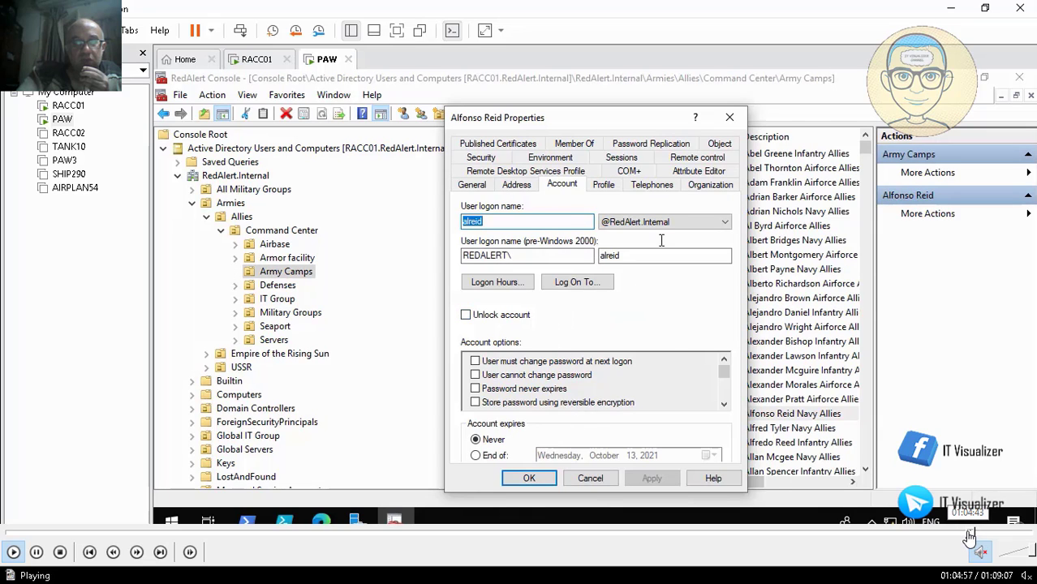
{"action": "left_click", "coordinate": [970, 535]}
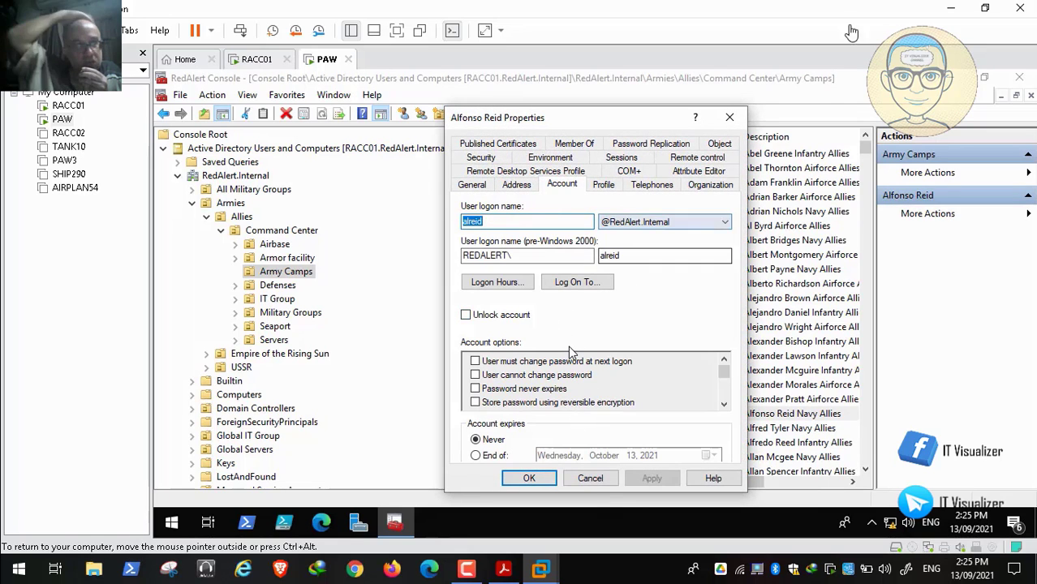
Step: Minimize the virtual machine window and open New Text Document (4).txt from the host desktop in Notepad
{"action": "left_click", "coordinate": [941, 9]}
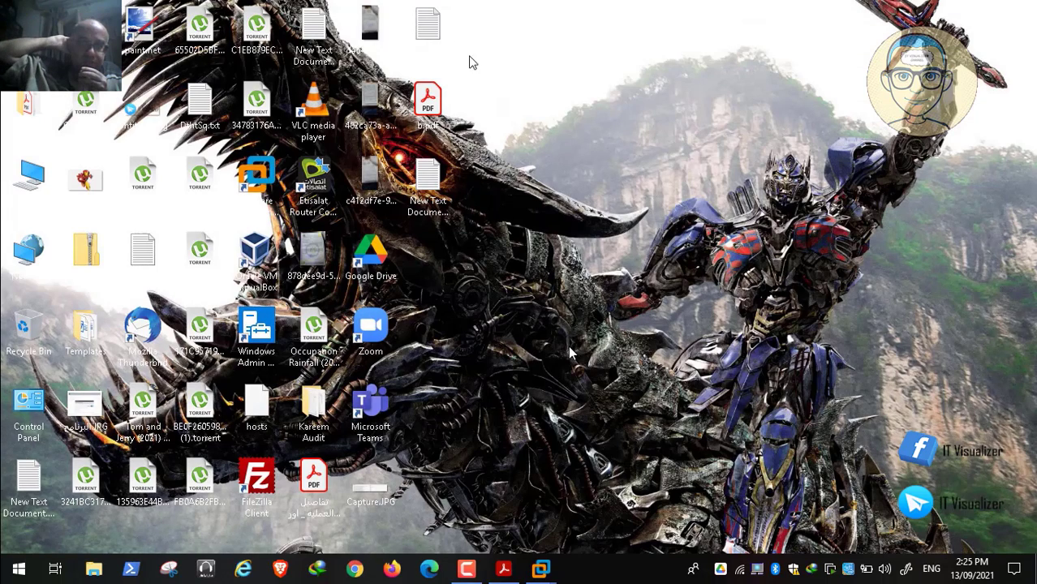
{"action": "left_click", "coordinate": [430, 25]}
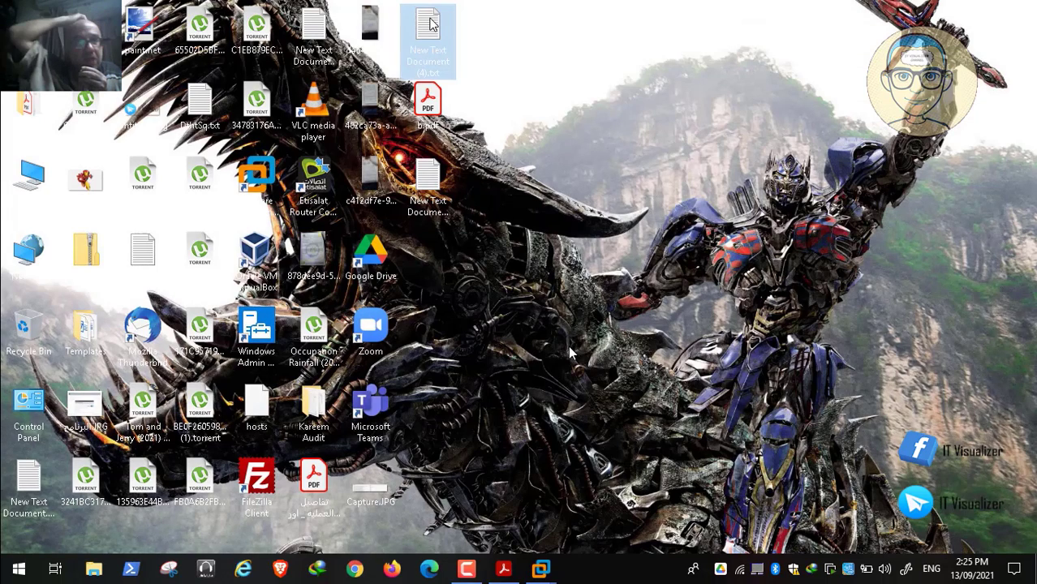
{"action": "double_click", "coordinate": [430, 24]}
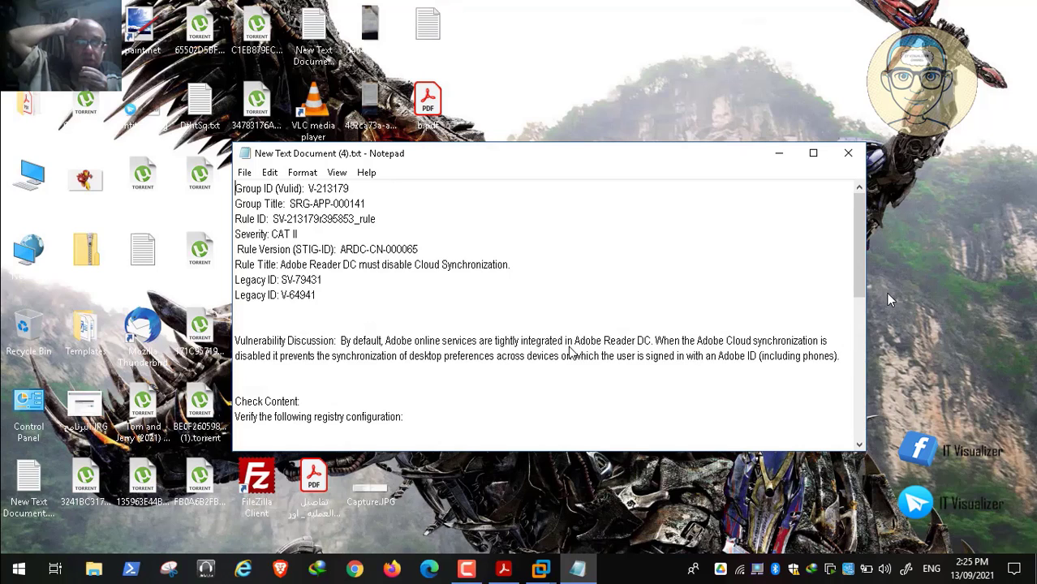
Step: Add three line breaks at the end of New Text Document (4).txt
{"action": "left_click_drag", "start_coordinate": [859, 277], "coordinate": [866, 467]}
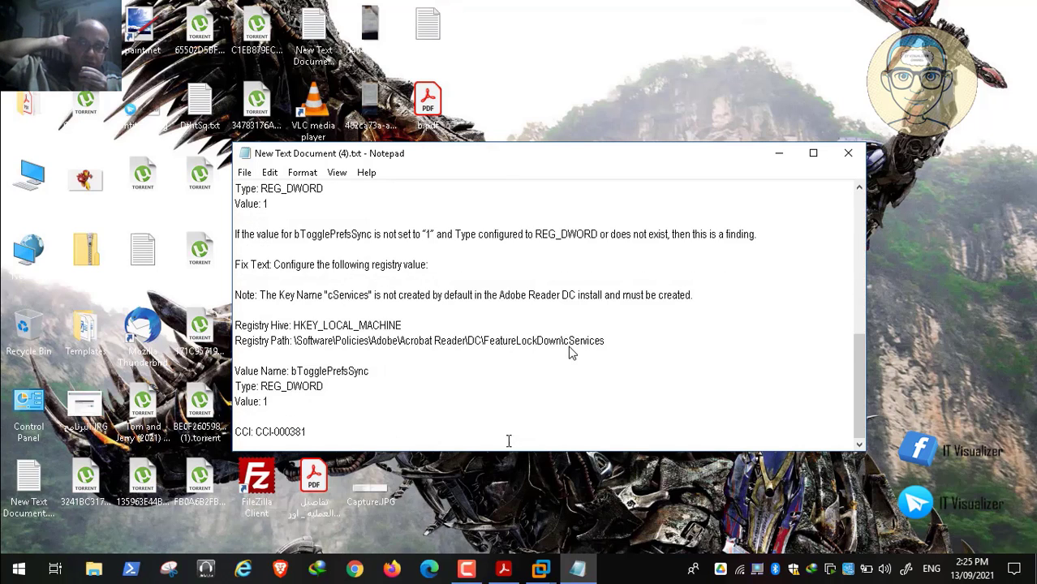
{"action": "key", "text": "Return"}
{"action": "key", "text": "Return"}
{"action": "key", "text": "Return"}
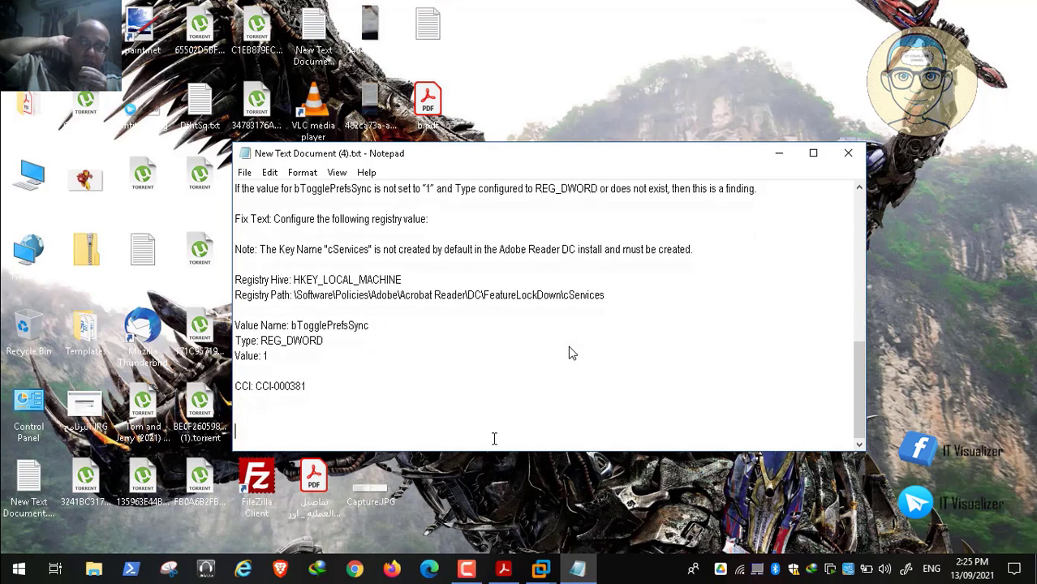
Step: Switch to the PAW virtual machine in VMware and copy the logon name from the open Army Camps user's account properties
{"action": "left_click", "coordinate": [540, 570]}
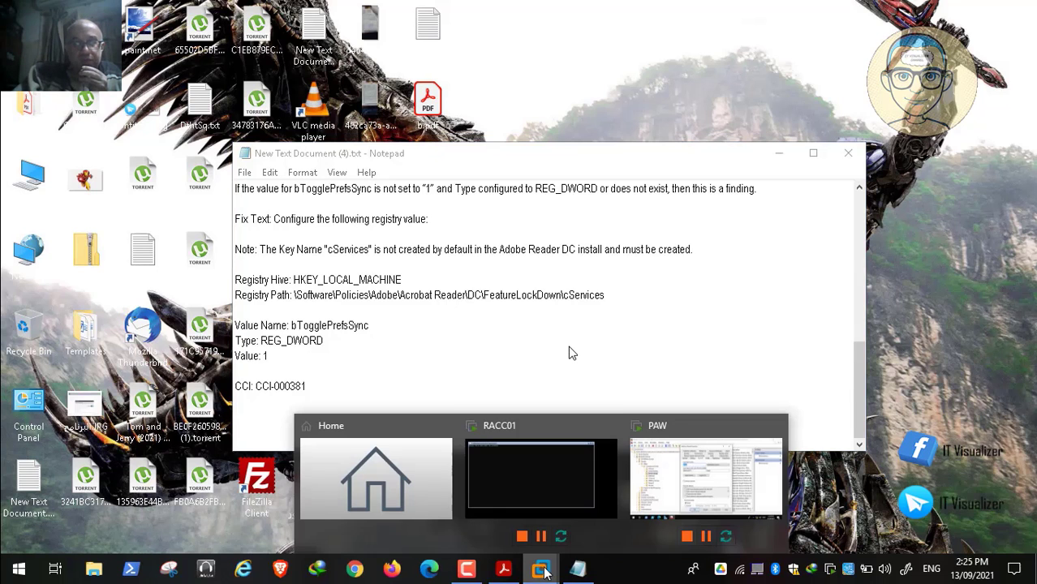
{"action": "left_click", "coordinate": [700, 493]}
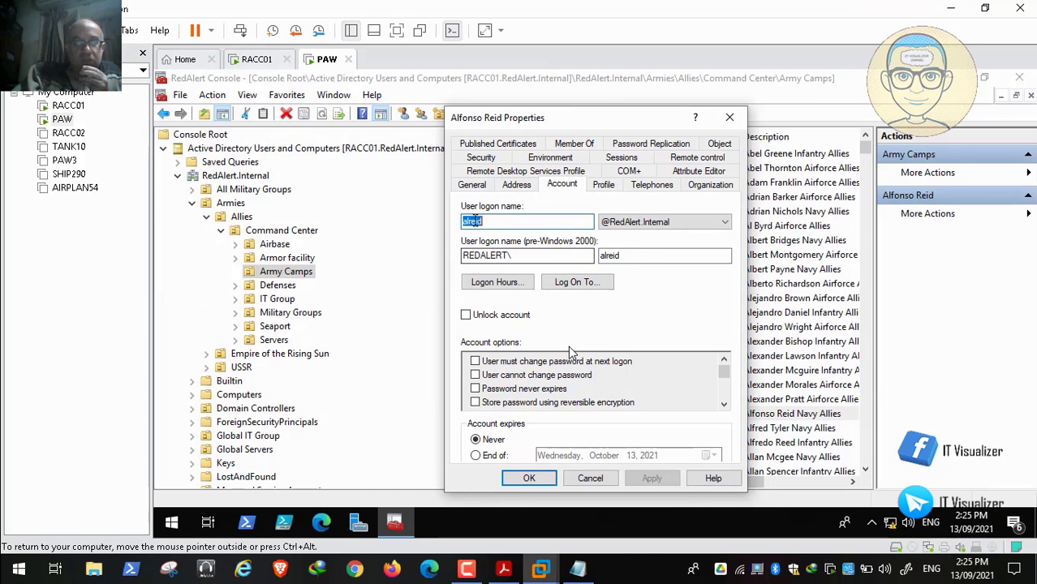
{"action": "right_click", "coordinate": [487, 221]}
{"action": "left_click", "coordinate": [503, 269]}
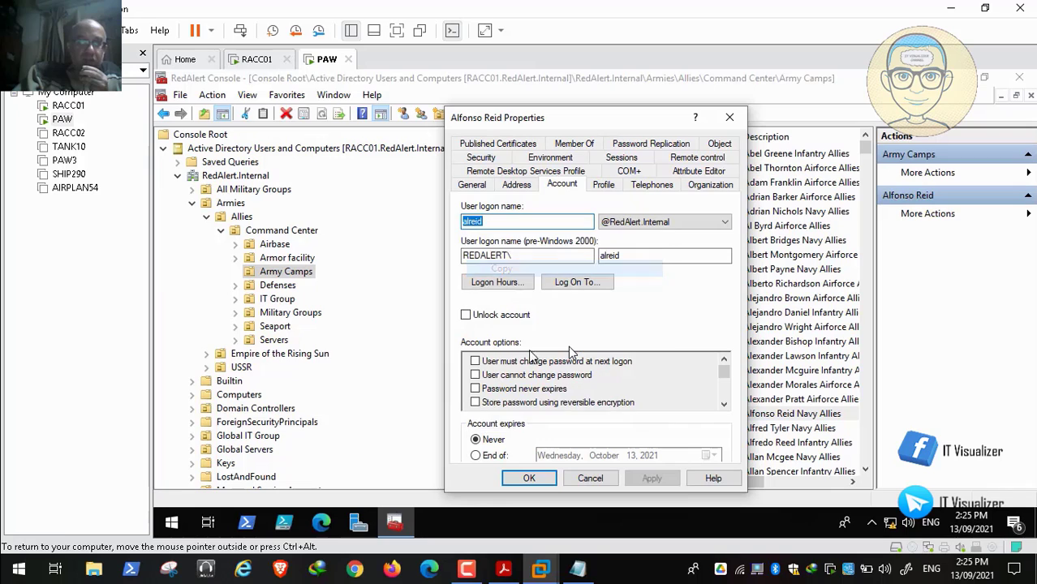
Step: Paste the Army Camps user's logon name on its own line in the Notepad file, and close the user's properties without changes
{"action": "left_click", "coordinate": [577, 573]}
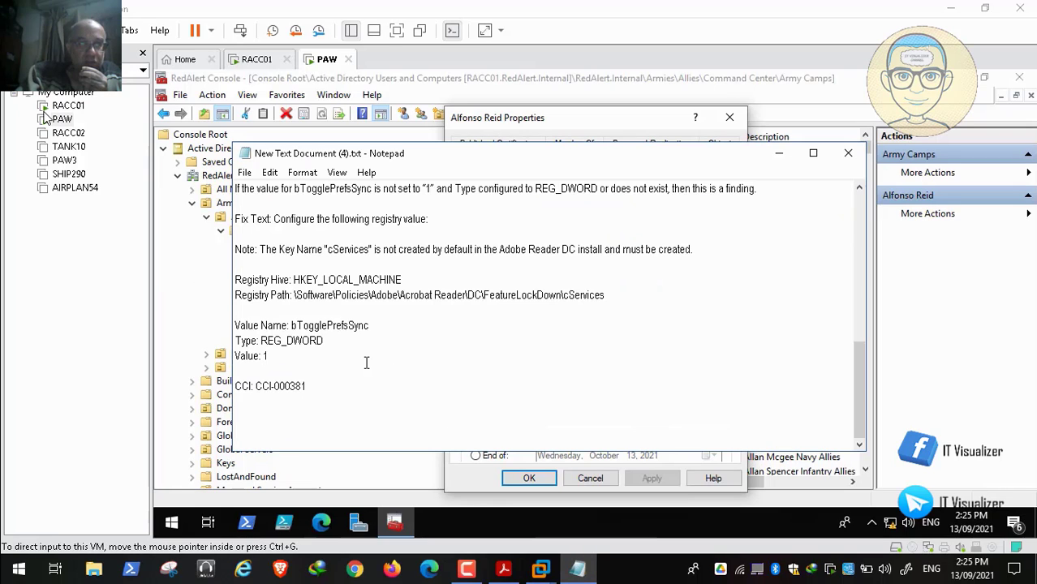
{"action": "key", "text": "ctrl+v"}
{"action": "key", "text": "Return"}
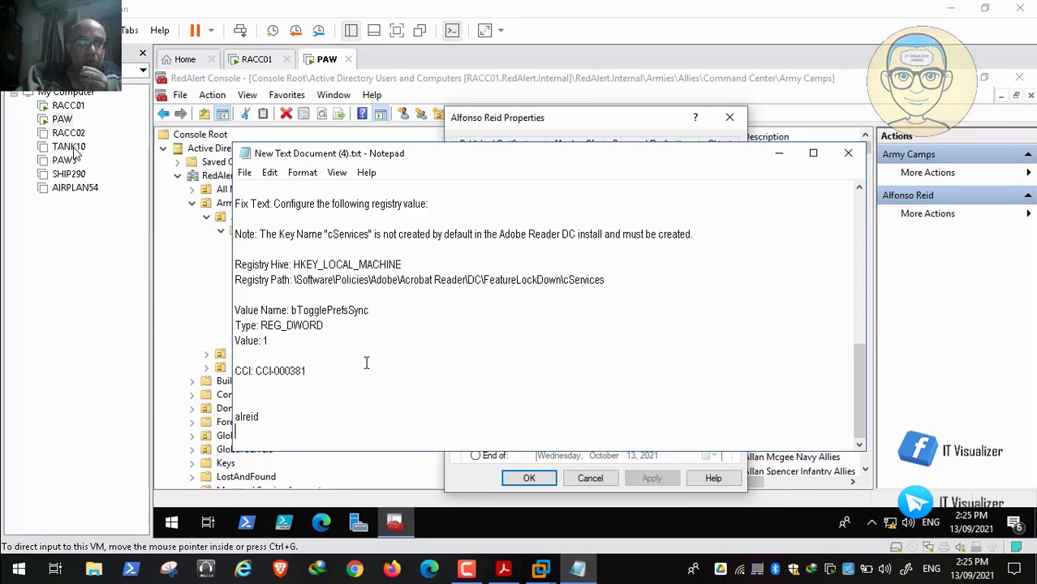
{"action": "left_click", "coordinate": [781, 151]}
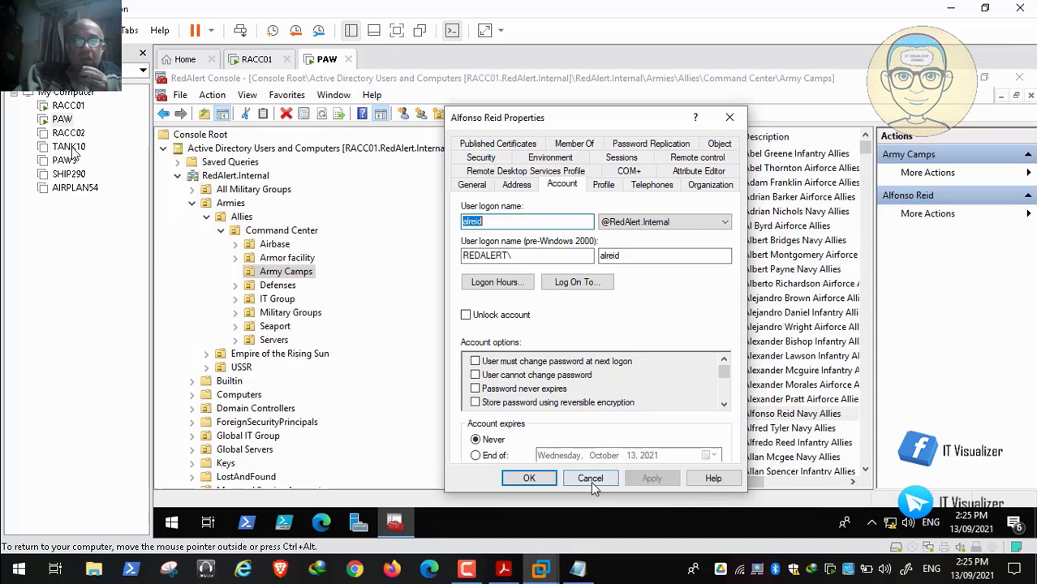
{"action": "left_click", "coordinate": [591, 479]}
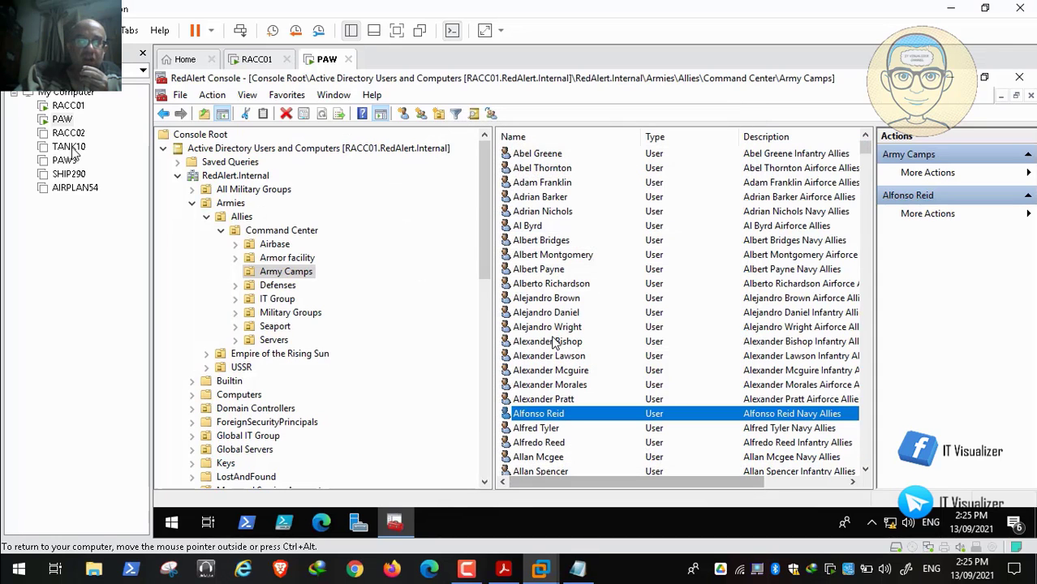
Step: Start a password reset for the same Army Camps user without requiring a password change at next logon
{"action": "right_click", "coordinate": [552, 416]}
{"action": "left_click", "coordinate": [637, 230]}
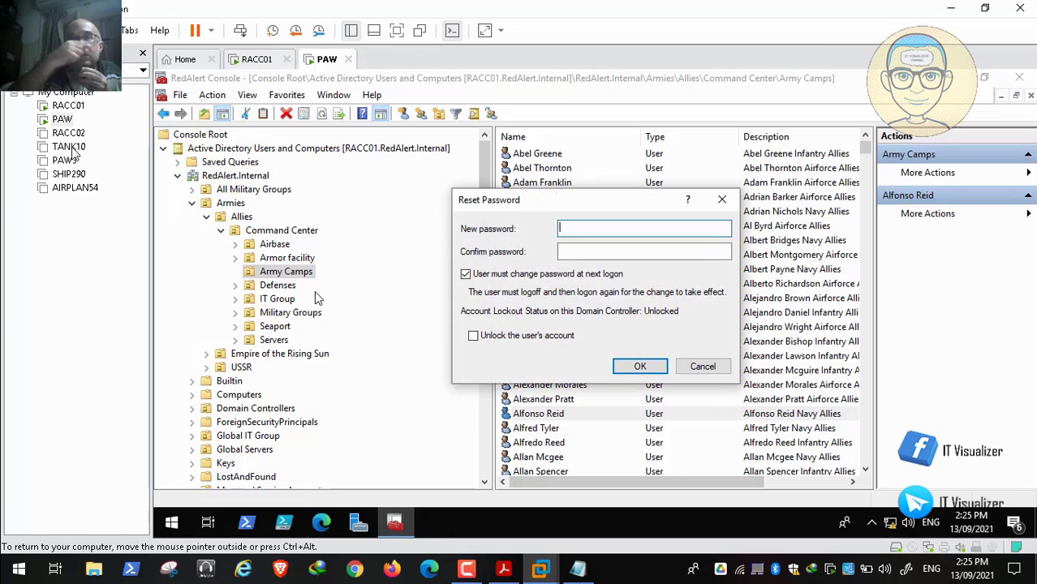
{"action": "left_click", "coordinate": [465, 274]}
Step: Enter and confirm the new account password for the Army Camps user, and apply the reset
{"action": "left_click", "coordinate": [568, 231]}
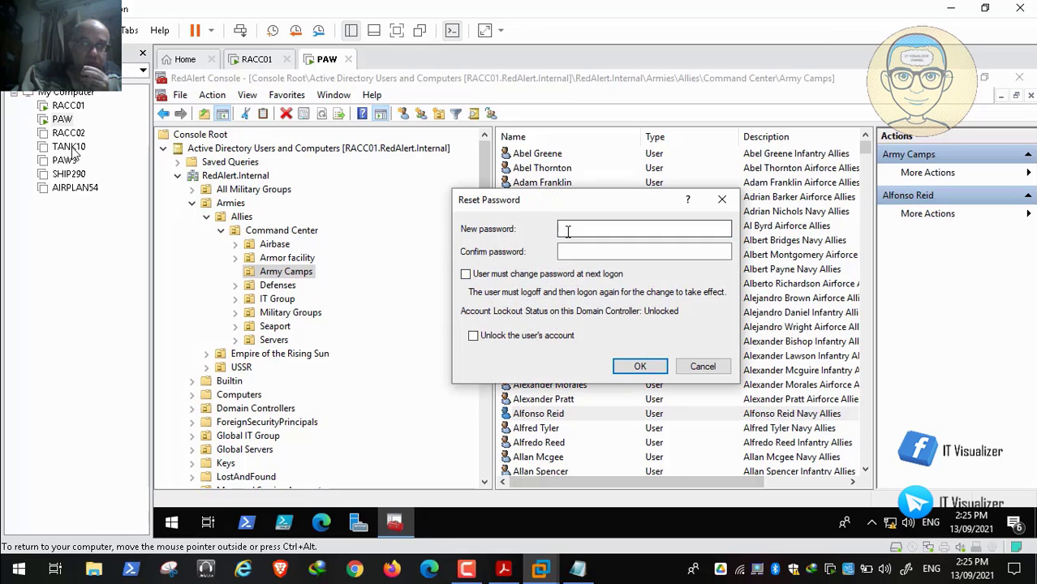
{"action": "left_click", "coordinate": [568, 231]}
{"action": "type", "text": "•"}
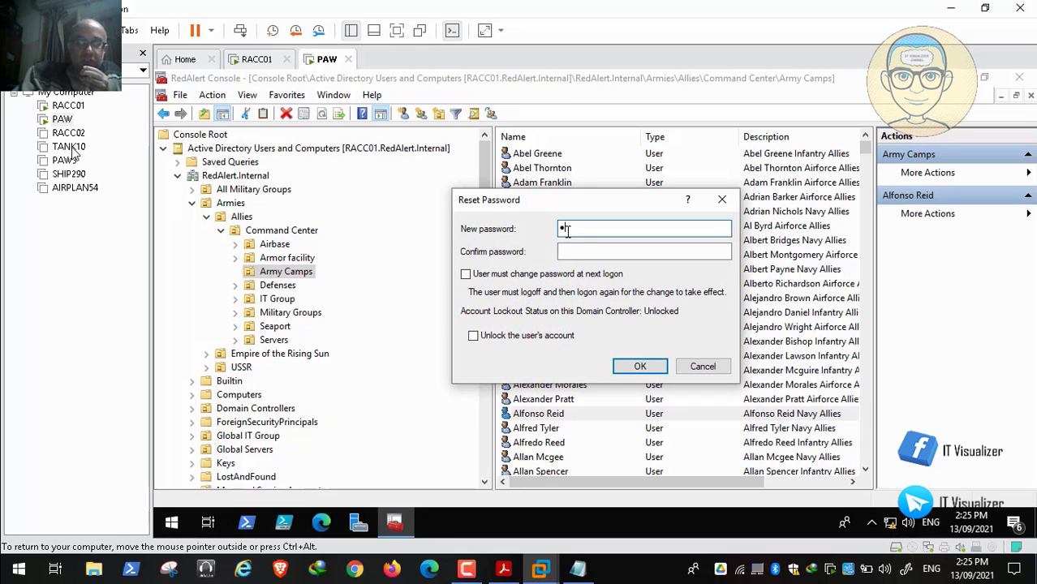
{"action": "type", "text": "••••"}
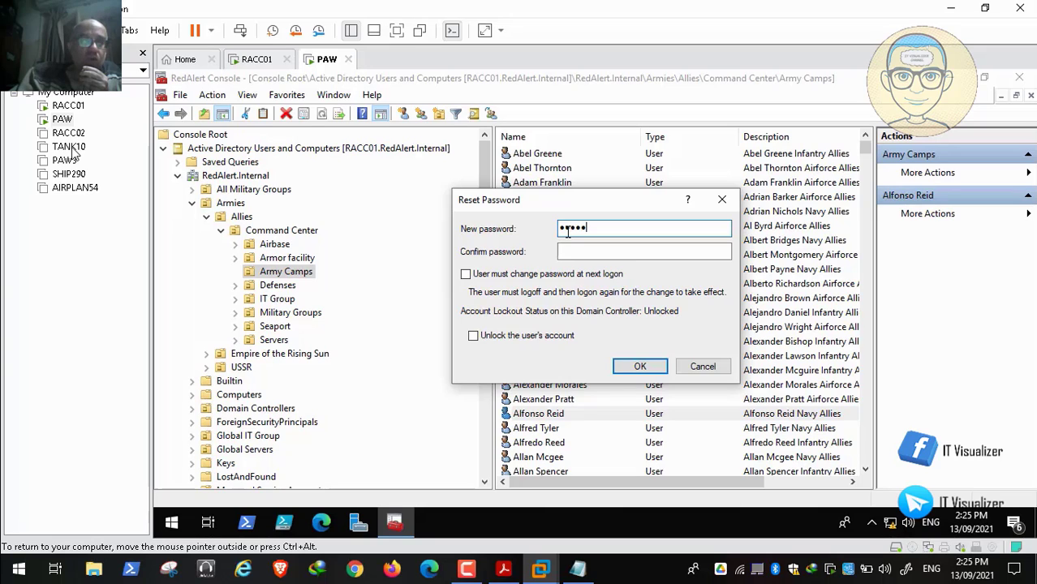
{"action": "type", "text": "•••"}
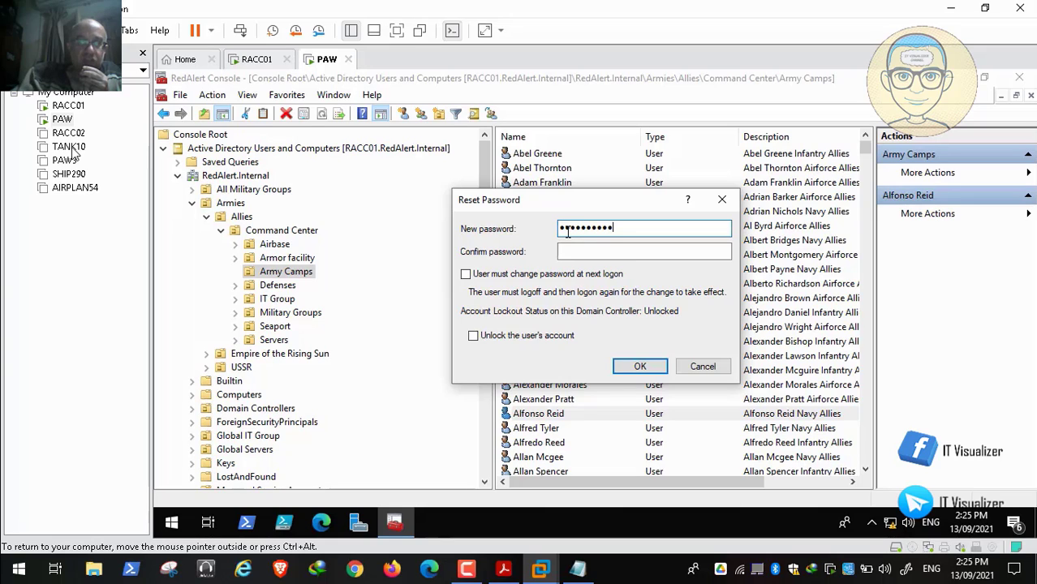
{"action": "key", "text": "Tab"}
{"action": "type", "text": "••"}
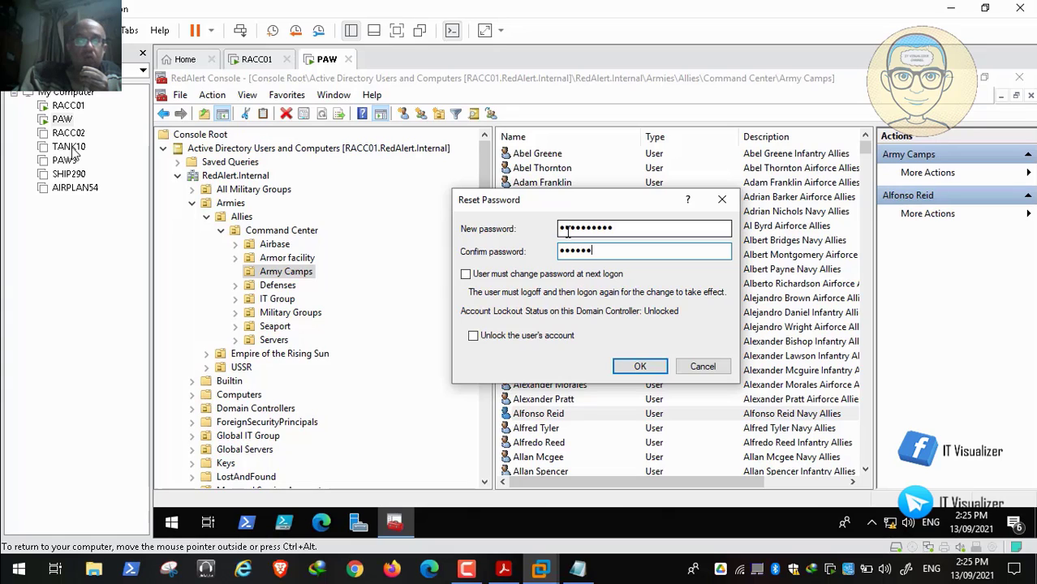
{"action": "type", "text": "••"}
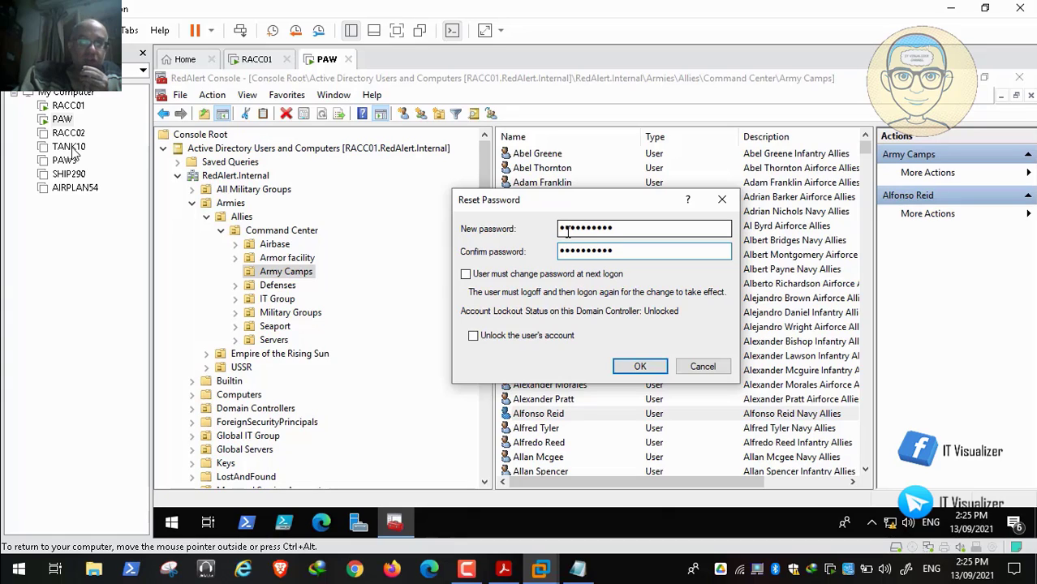
{"action": "left_click", "coordinate": [639, 365]}
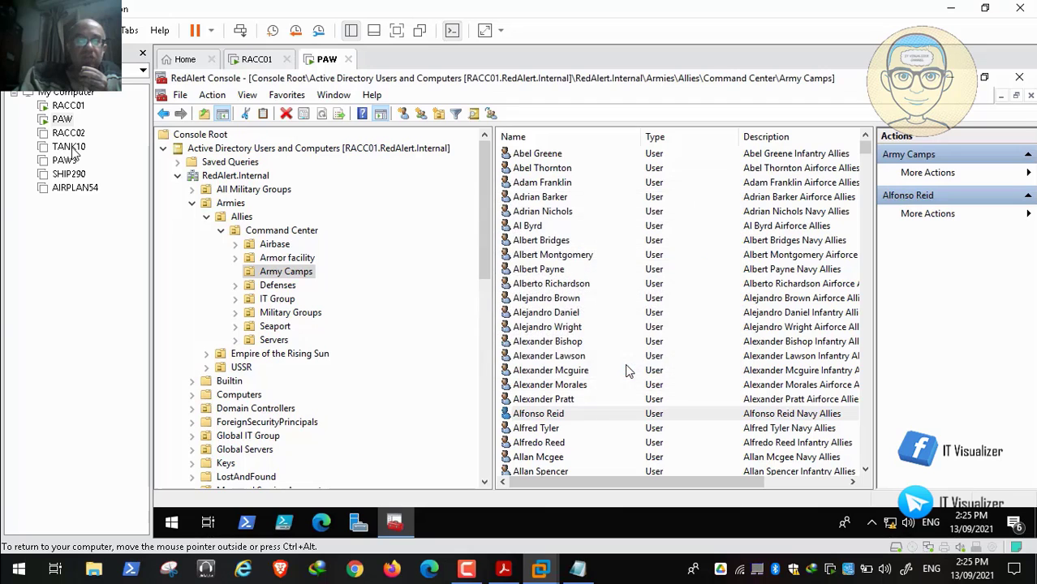
{"action": "left_click", "coordinate": [693, 350]}
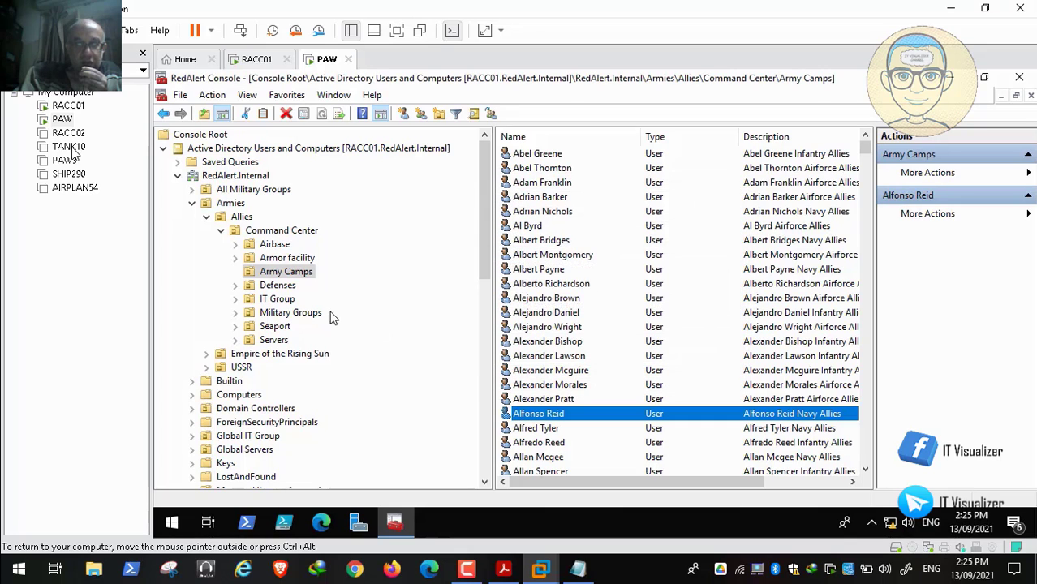
Step: Start a password reset for IT Workstation Admin 2 in the IT Group's Accounts OU, without requiring a change at next logon
{"action": "left_click", "coordinate": [277, 300]}
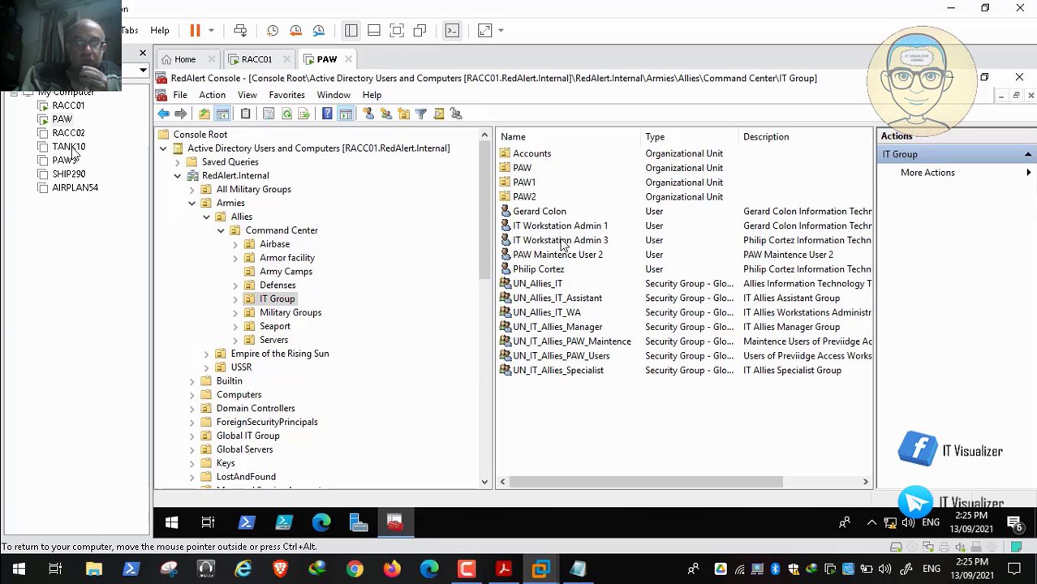
{"action": "double_click", "coordinate": [539, 155]}
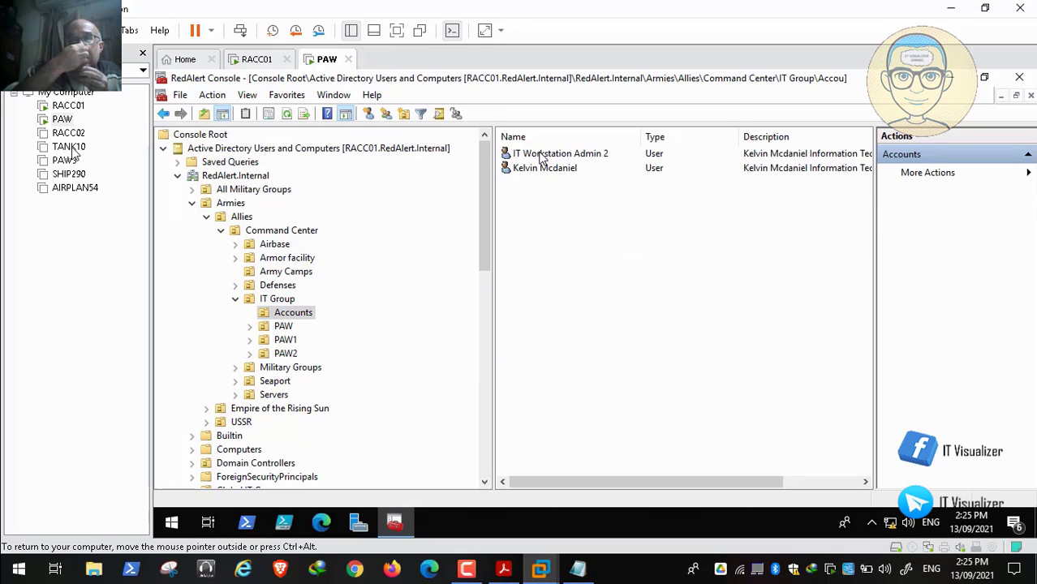
{"action": "right_click", "coordinate": [543, 154]}
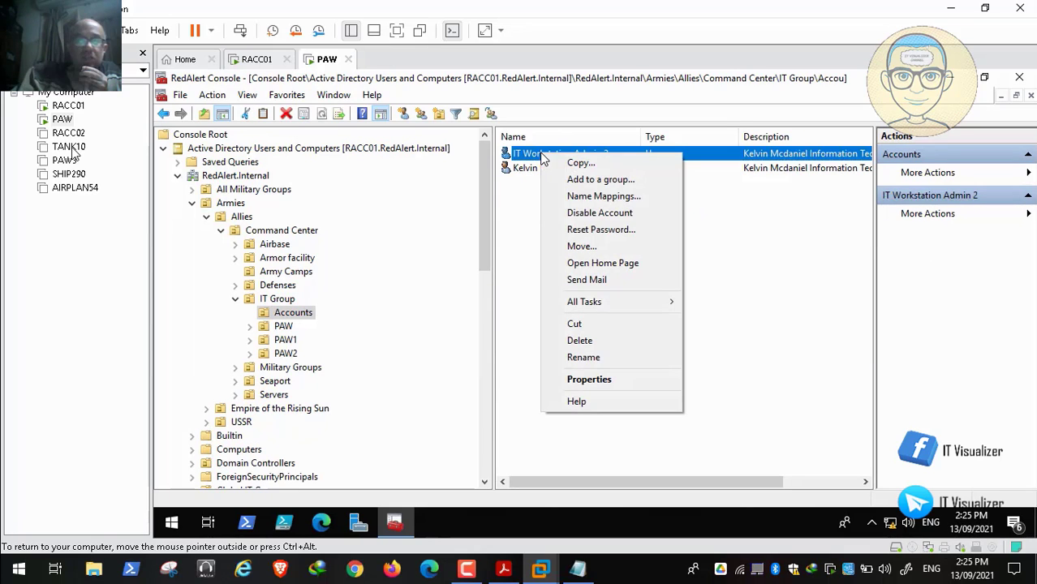
{"action": "left_click", "coordinate": [597, 229]}
{"action": "left_click", "coordinate": [466, 275]}
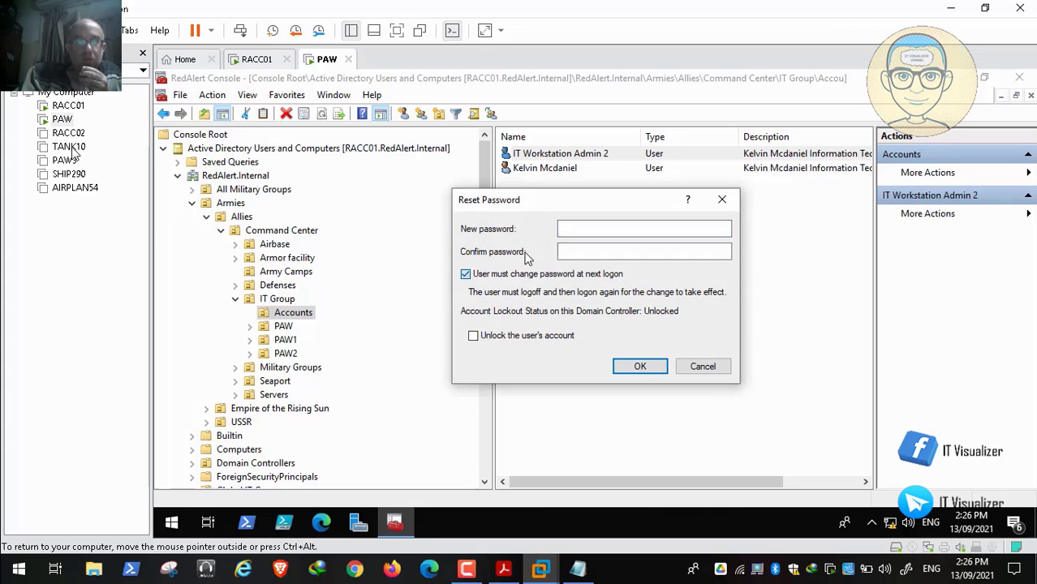
Step: Enter and confirm the new account password for IT Workstation Admin 2, and apply the reset
{"action": "left_click", "coordinate": [566, 229]}
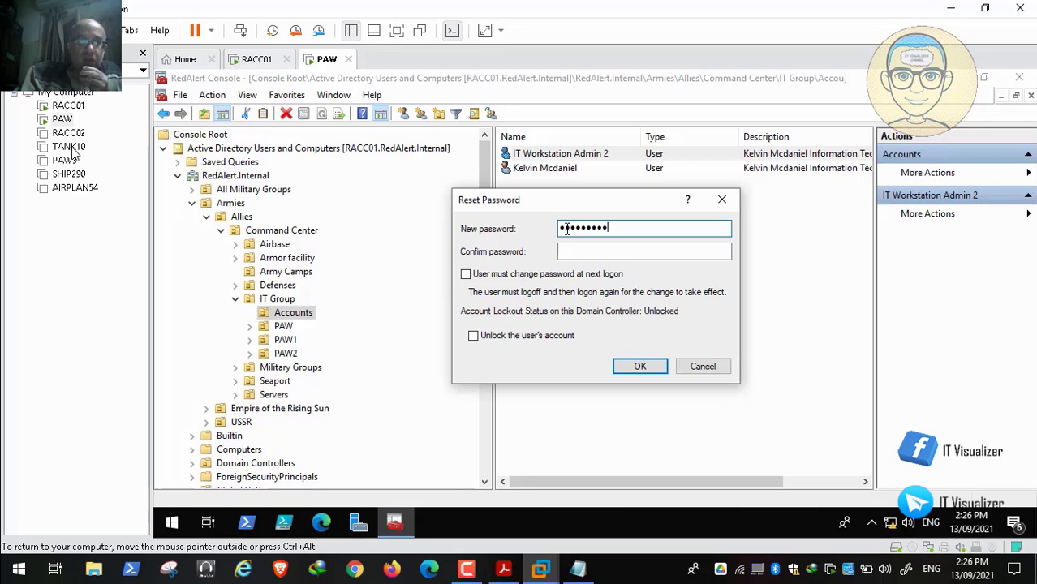
{"action": "type", "text": "•"}
{"action": "key", "text": "Tab"}
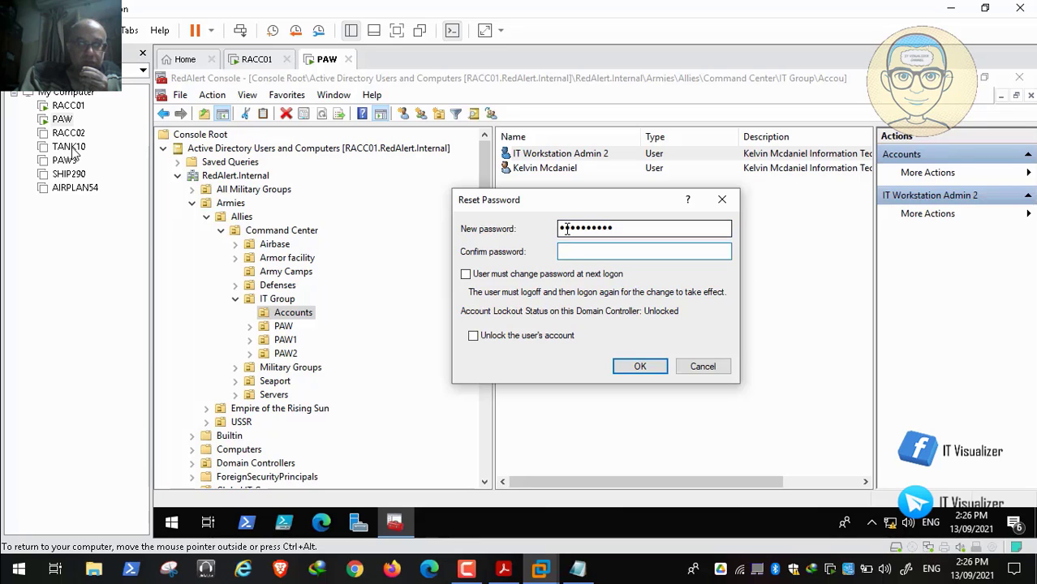
{"action": "type", "text": "•••"}
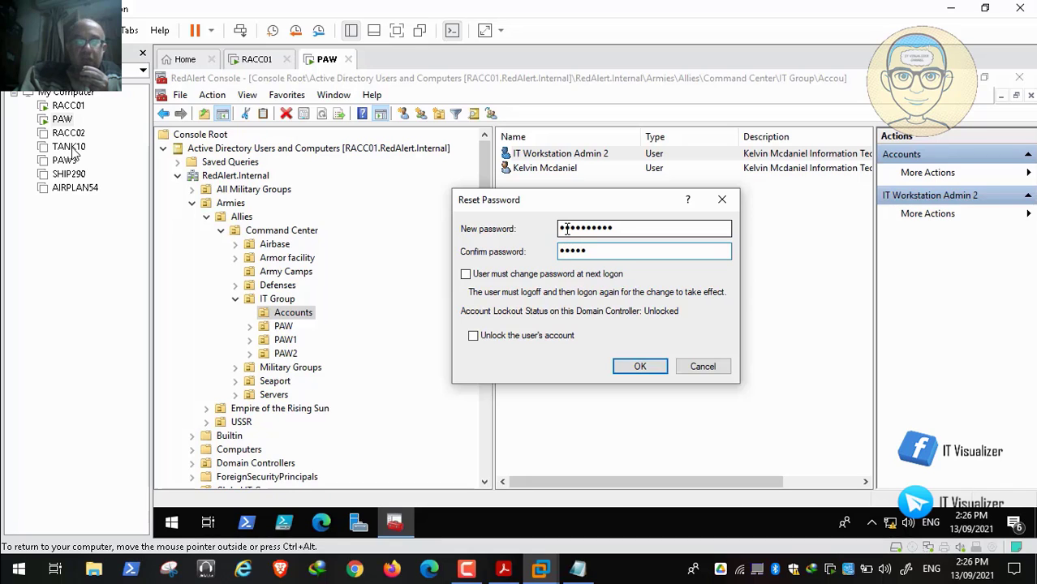
{"action": "type", "text": "••••"}
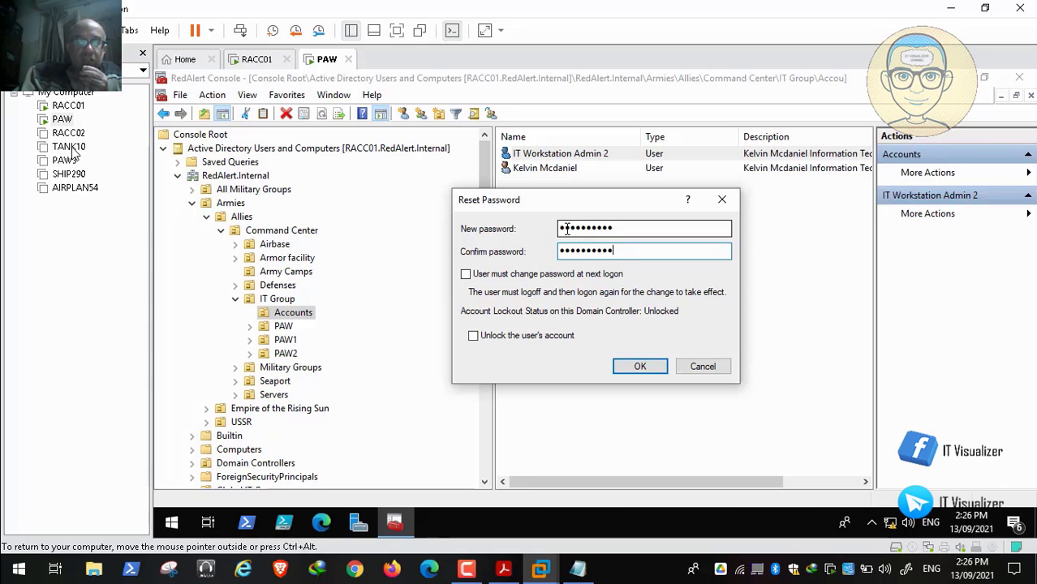
{"action": "left_click", "coordinate": [640, 366]}
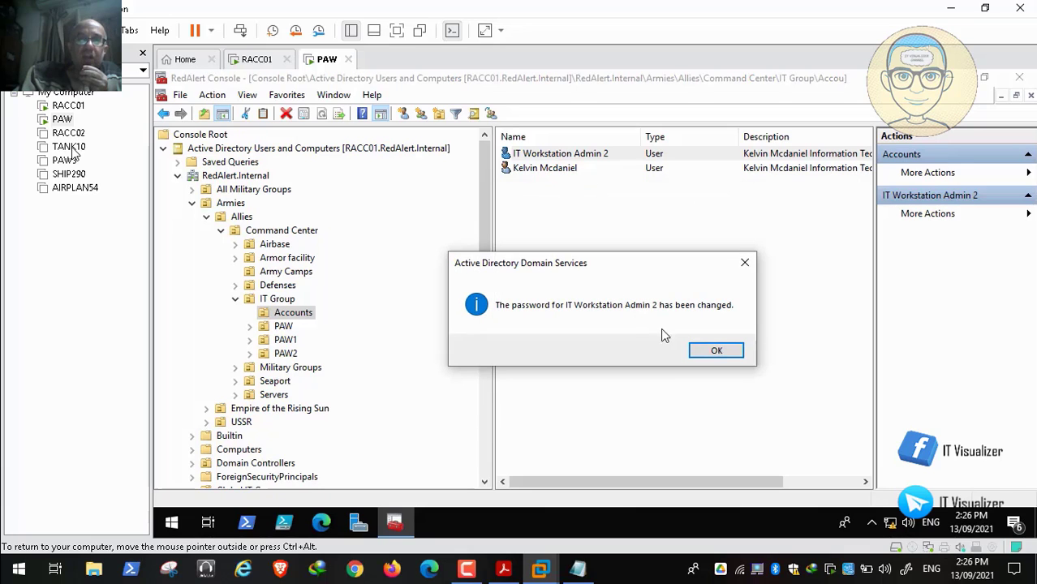
{"action": "left_click", "coordinate": [713, 354]}
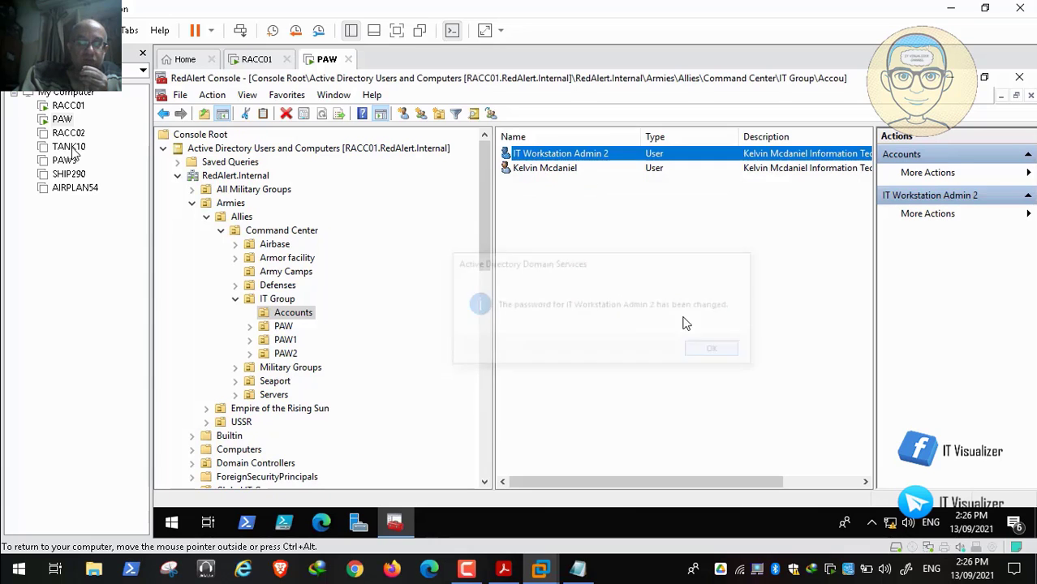
Step: Copy the user logon name itwadmin2 from the account properties of IT Workstation Admin 2
{"action": "double_click", "coordinate": [570, 167]}
{"action": "left_click", "coordinate": [593, 480]}
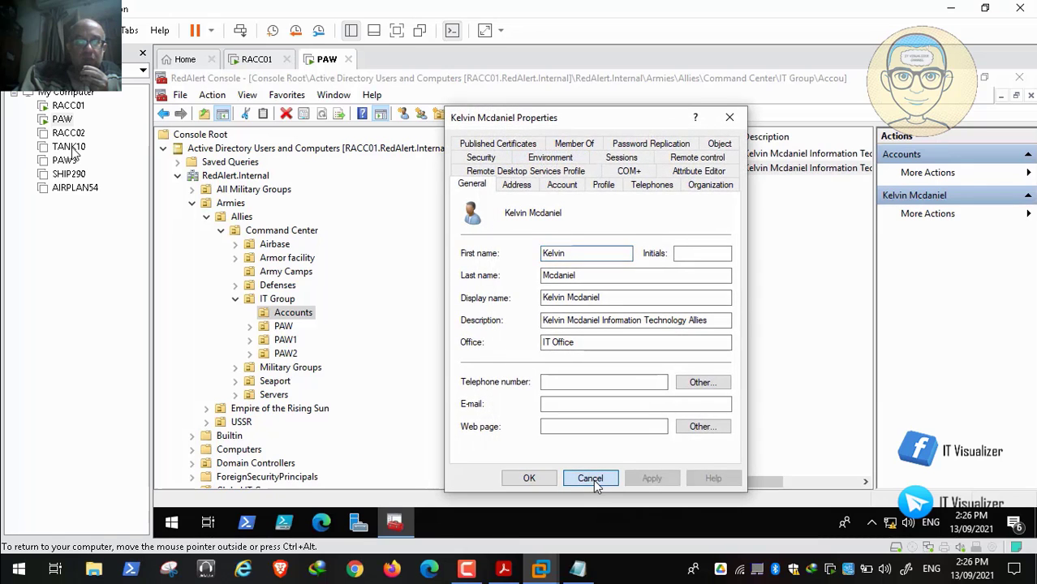
{"action": "double_click", "coordinate": [574, 154]}
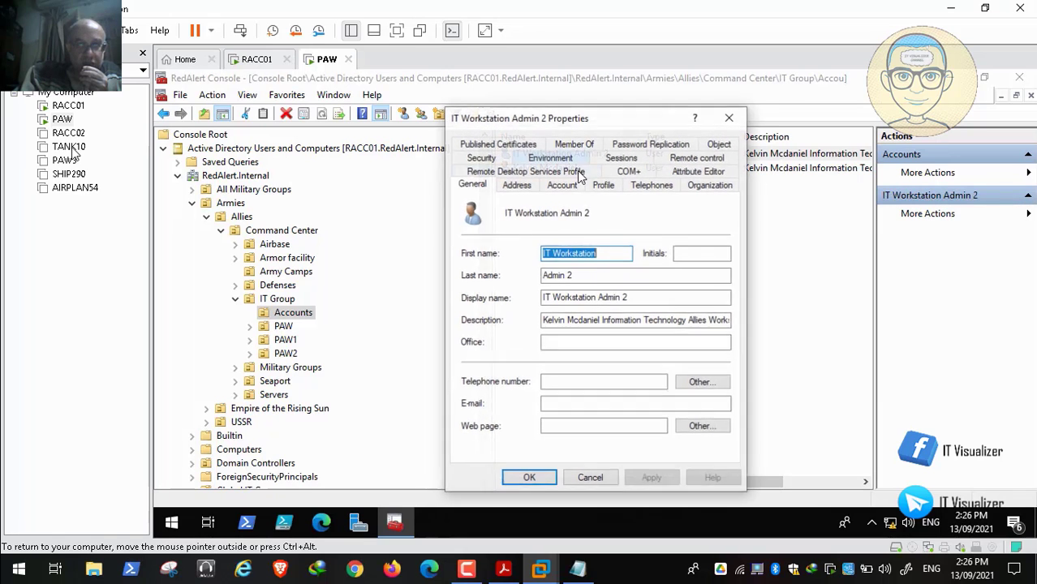
{"action": "left_click", "coordinate": [564, 186]}
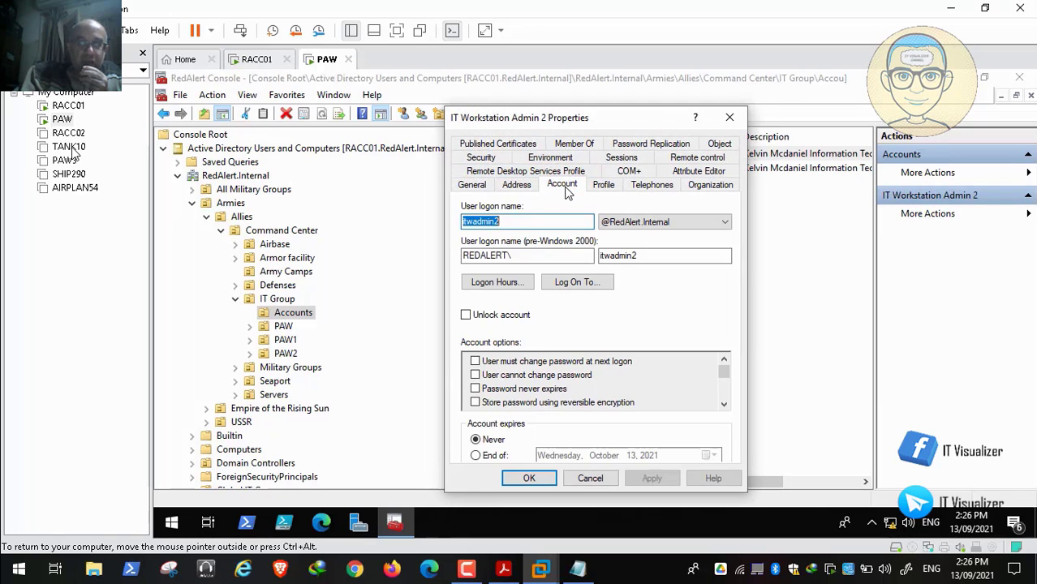
{"action": "right_click", "coordinate": [485, 226]}
{"action": "left_click", "coordinate": [523, 275]}
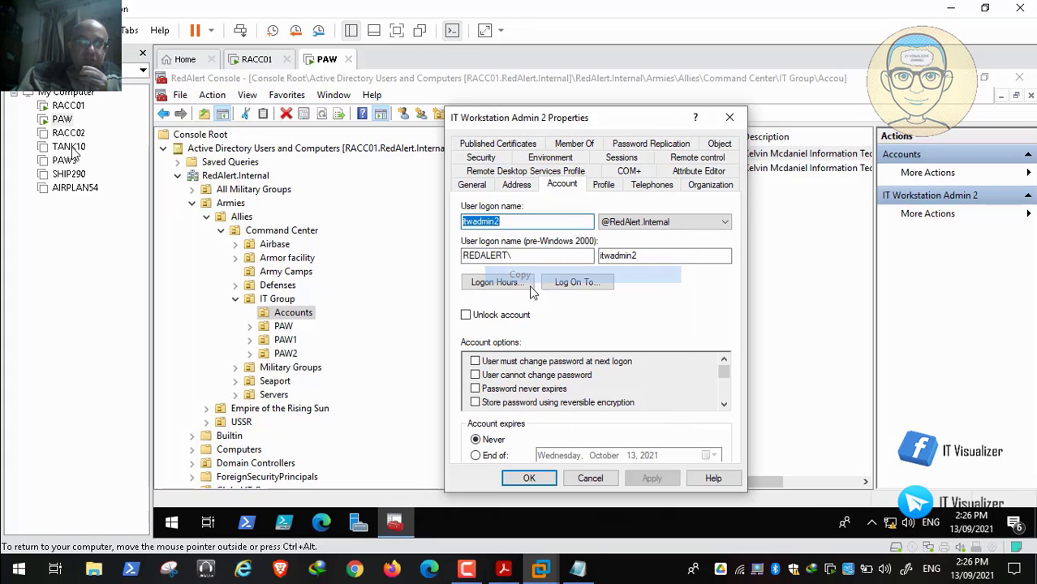
Step: Paste itwadmin2 beneath the first logon name in the Notepad file, add a new line, and minimize Notepad
{"action": "left_click", "coordinate": [578, 568]}
{"action": "key", "text": "ctrl+v"}
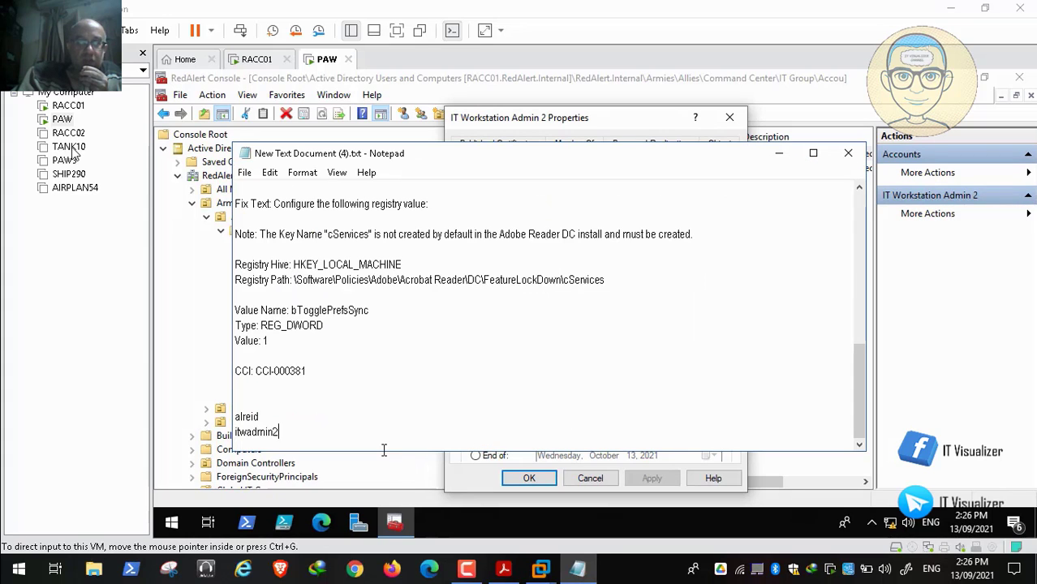
{"action": "key", "text": "Return"}
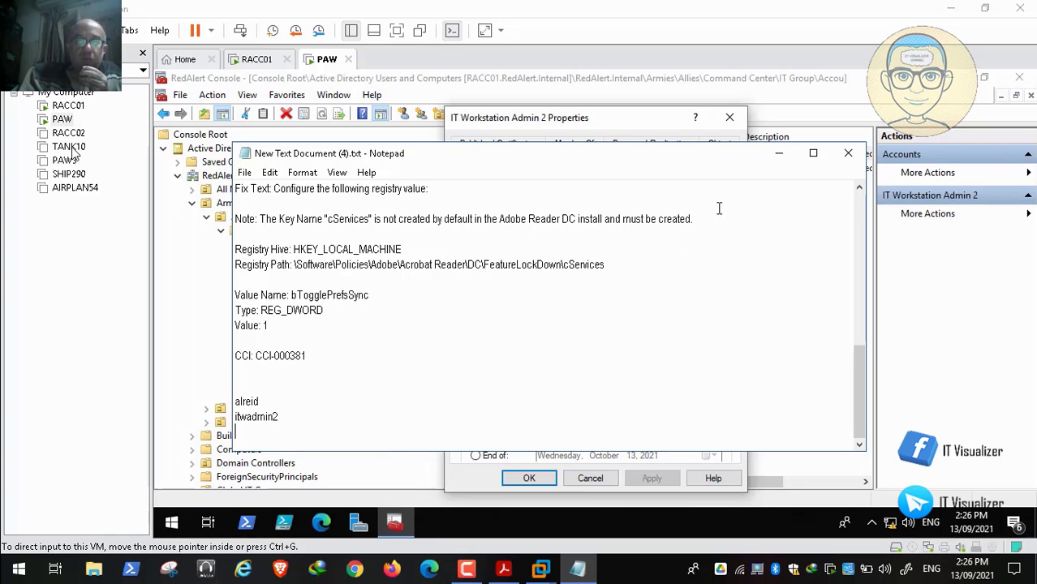
{"action": "left_click", "coordinate": [779, 153]}
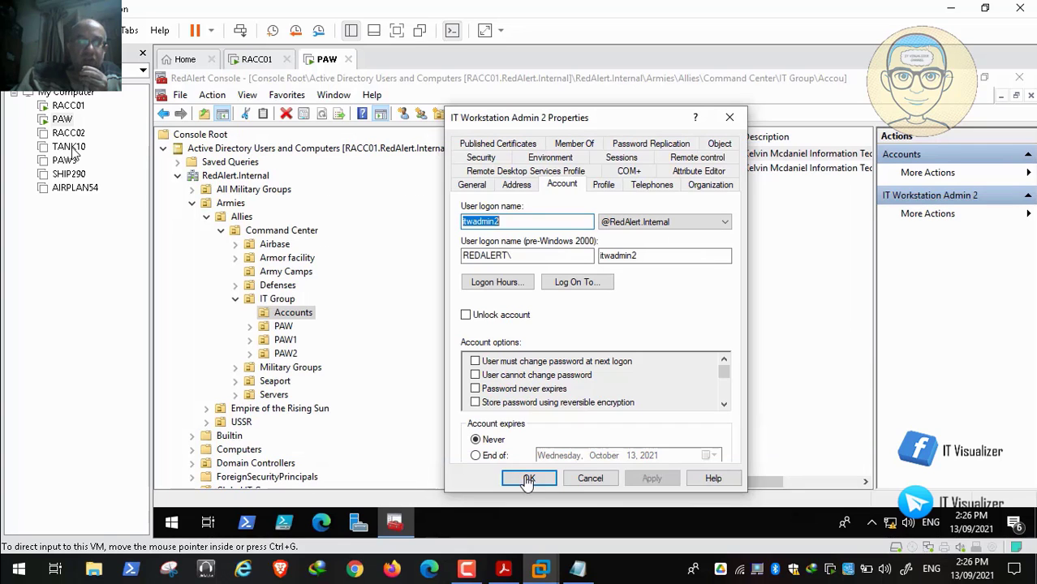
Step: Dismiss the account properties and close the console with the IT Group OU selected, saving its settings to RedAlert Console.msc
{"action": "left_click", "coordinate": [593, 478]}
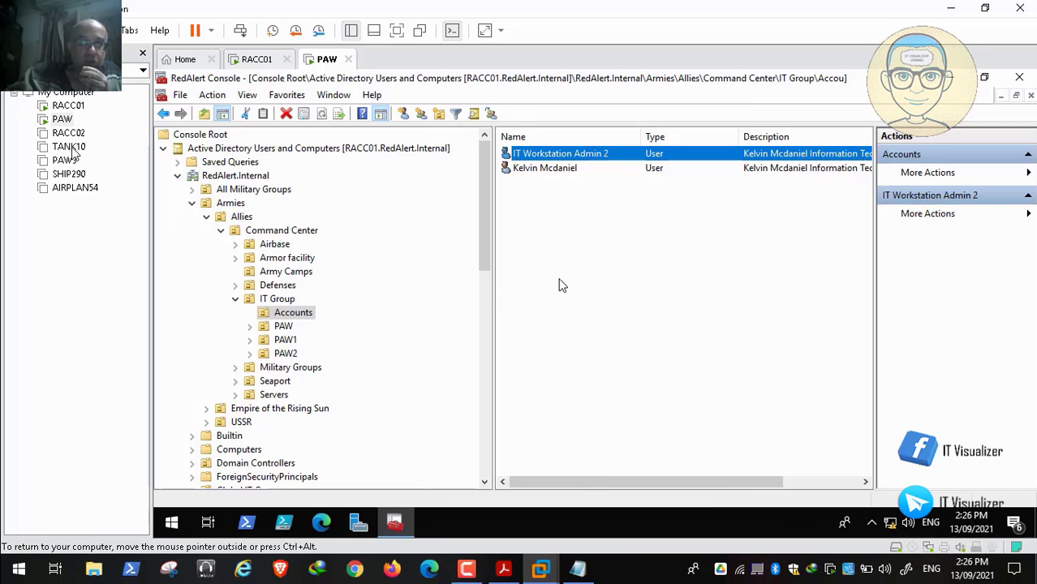
{"action": "left_click", "coordinate": [284, 301]}
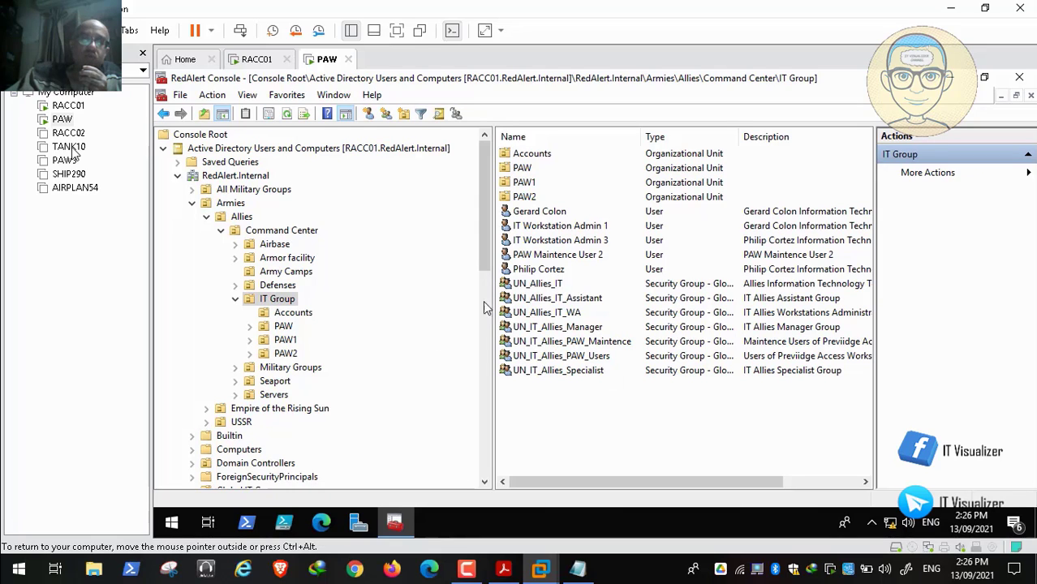
{"action": "left_click", "coordinate": [1029, 83]}
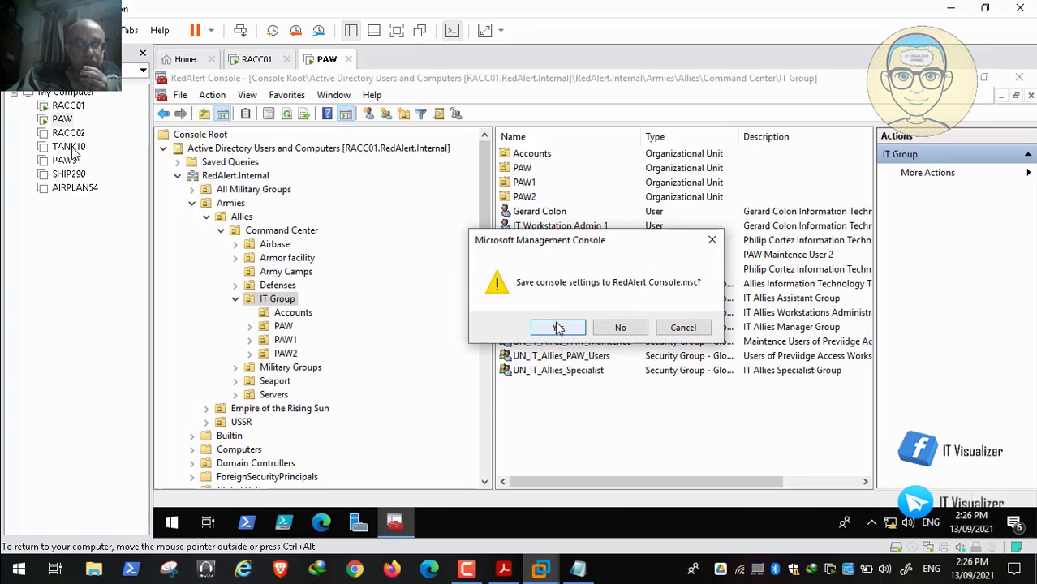
{"action": "left_click", "coordinate": [558, 328]}
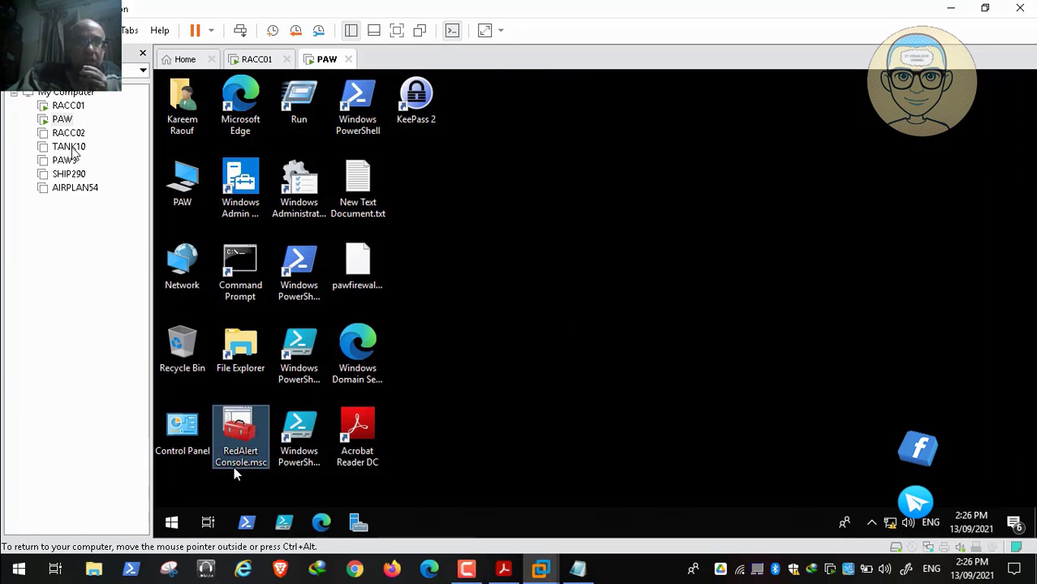
Step: Shut down Windows on the PAW virtual machine
{"action": "left_click", "coordinate": [169, 525]}
{"action": "right_click", "coordinate": [169, 525]}
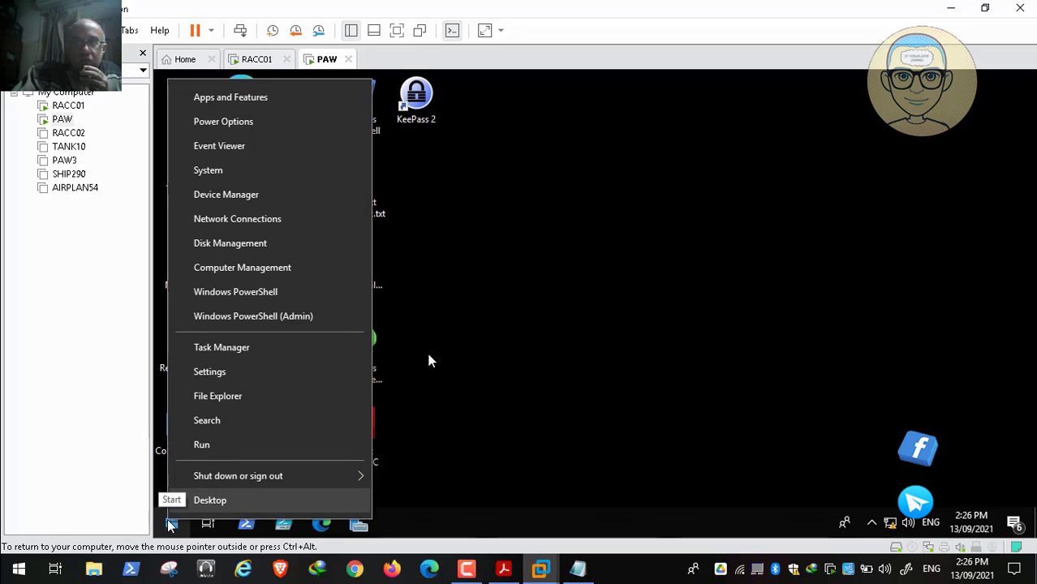
{"action": "mouse_move", "coordinate": [245, 476]}
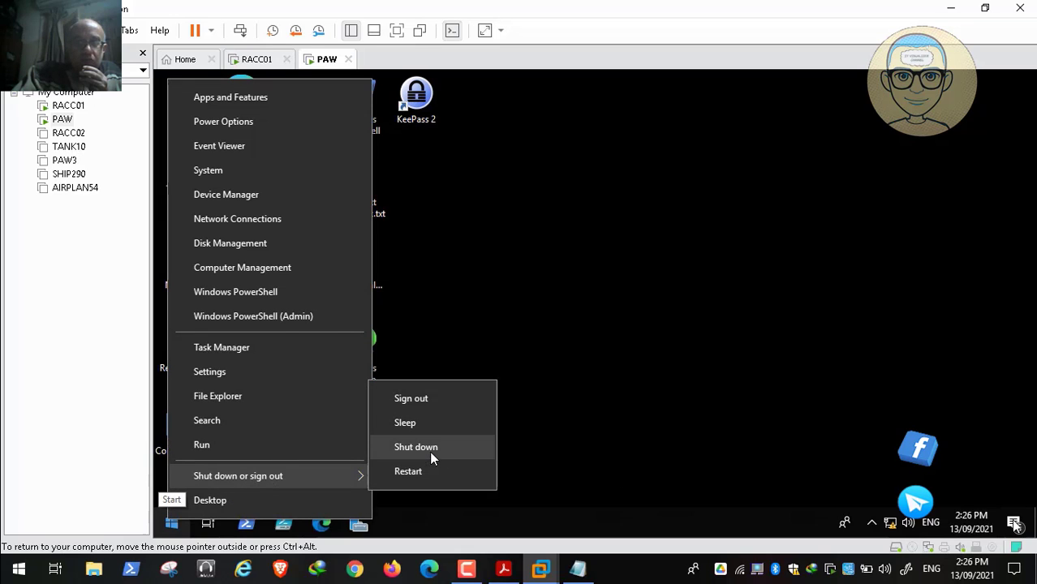
{"action": "left_click", "coordinate": [429, 450]}
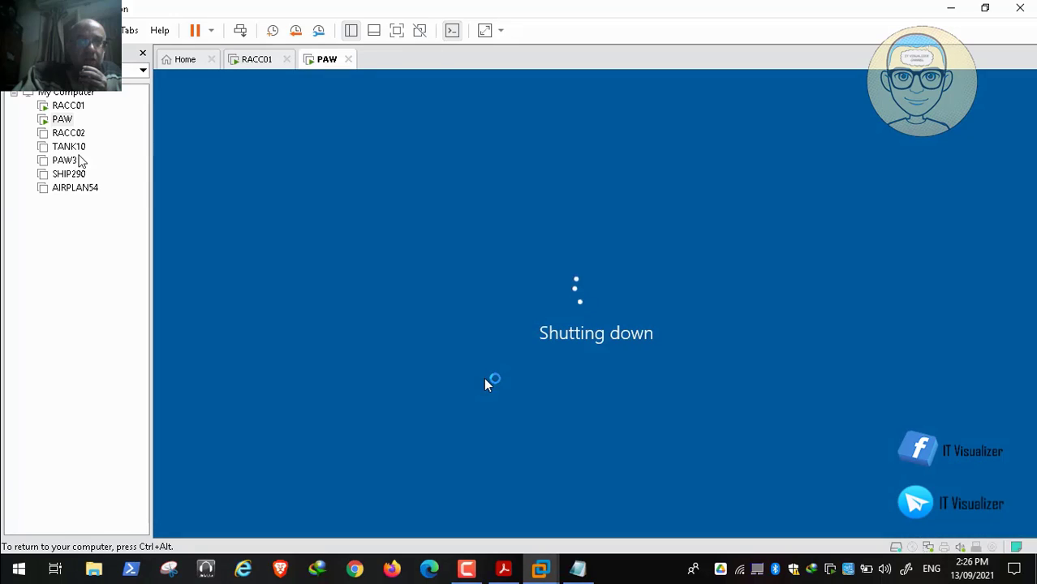
{"action": "left_click", "coordinate": [466, 571]}
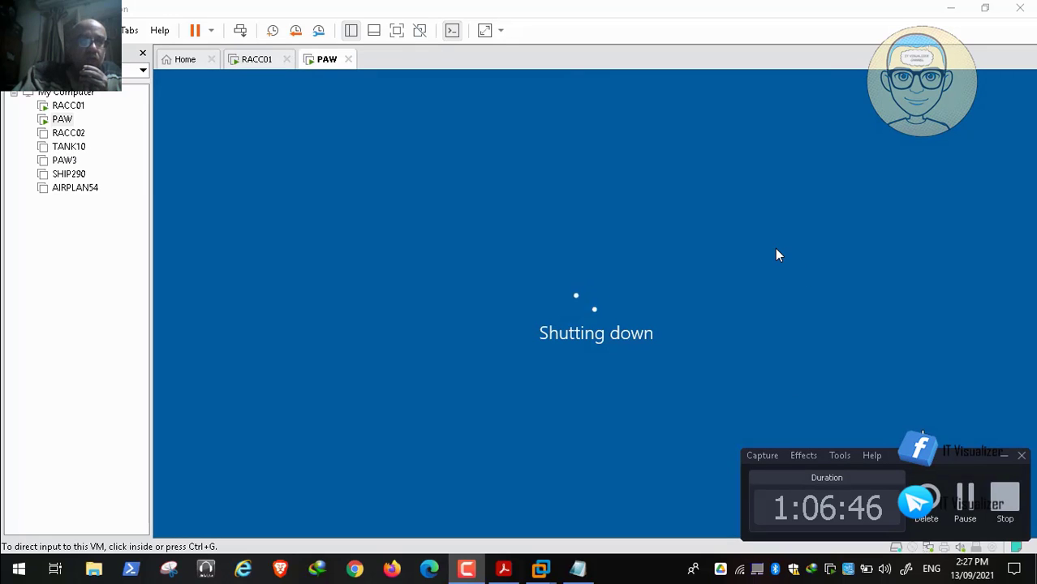
{"action": "mouse_move", "coordinate": [998, 560]}
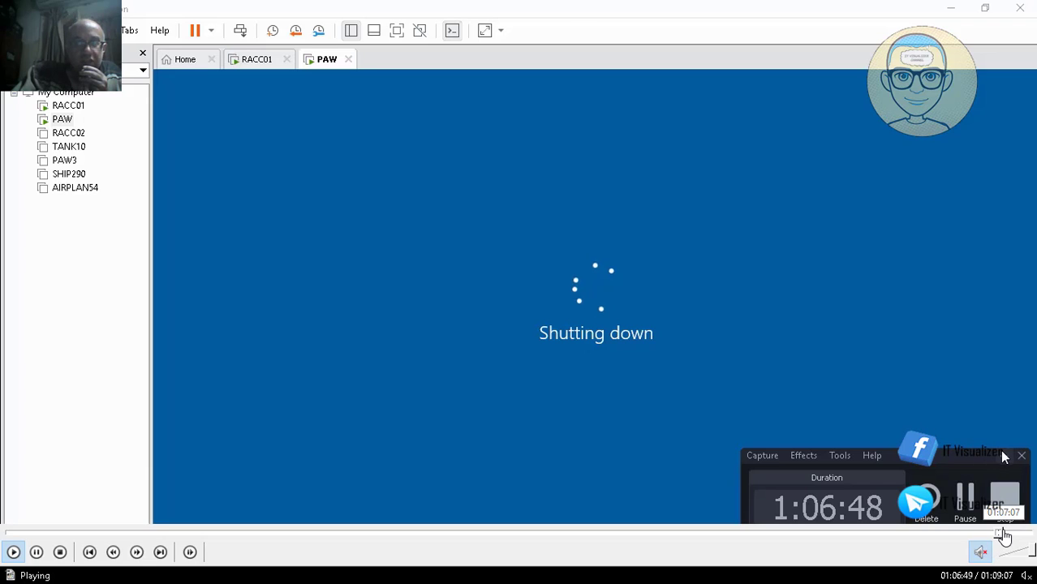
{"action": "left_click", "coordinate": [1007, 534]}
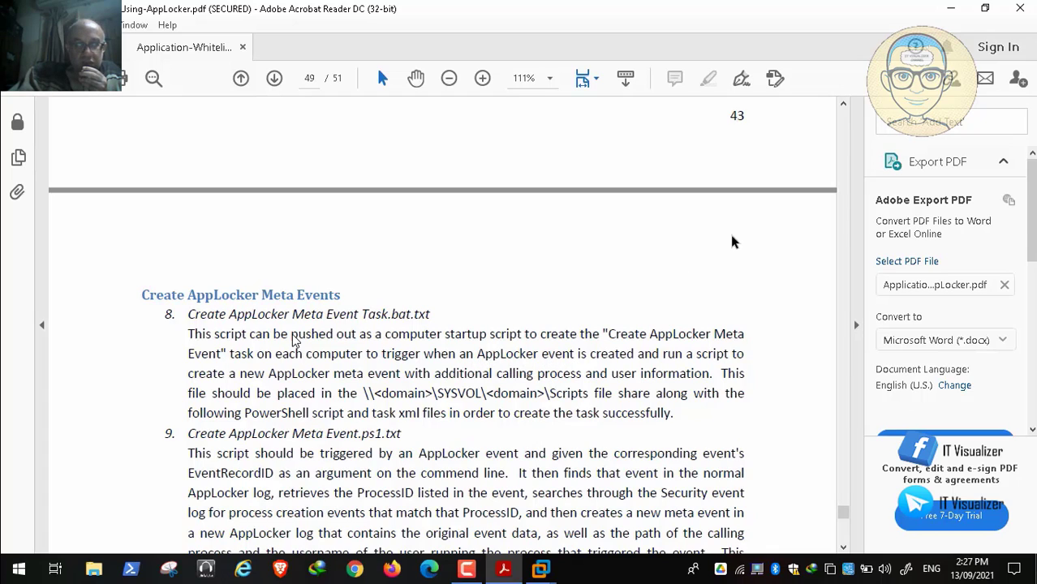
Step: Look back through the AppLocker guide PDF's appendix of helper files, from the meta event scripts up to the AppLocker Starter Policy
{"action": "left_click", "coordinate": [843, 104]}
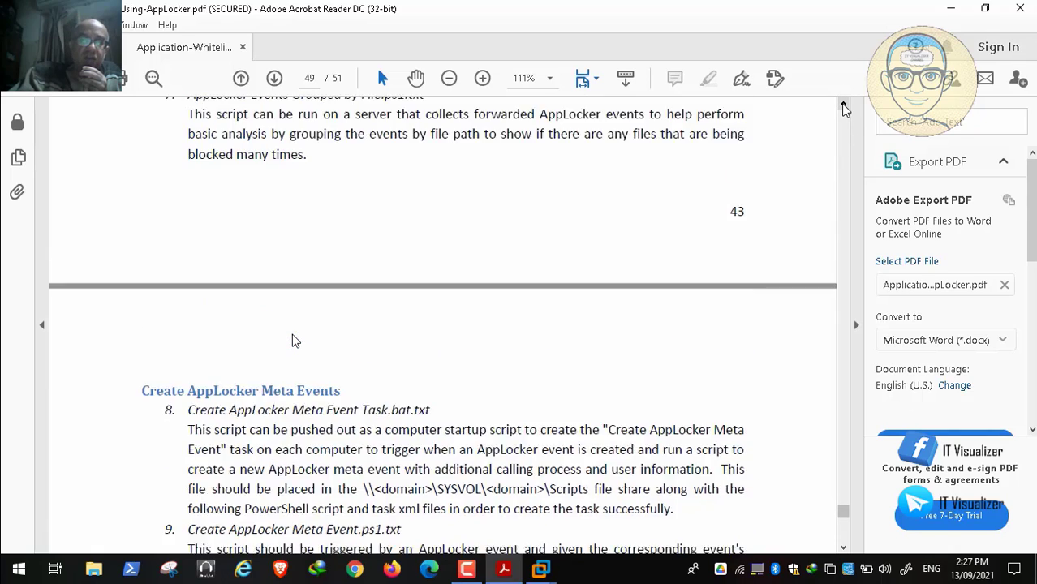
{"action": "left_click", "coordinate": [843, 104]}
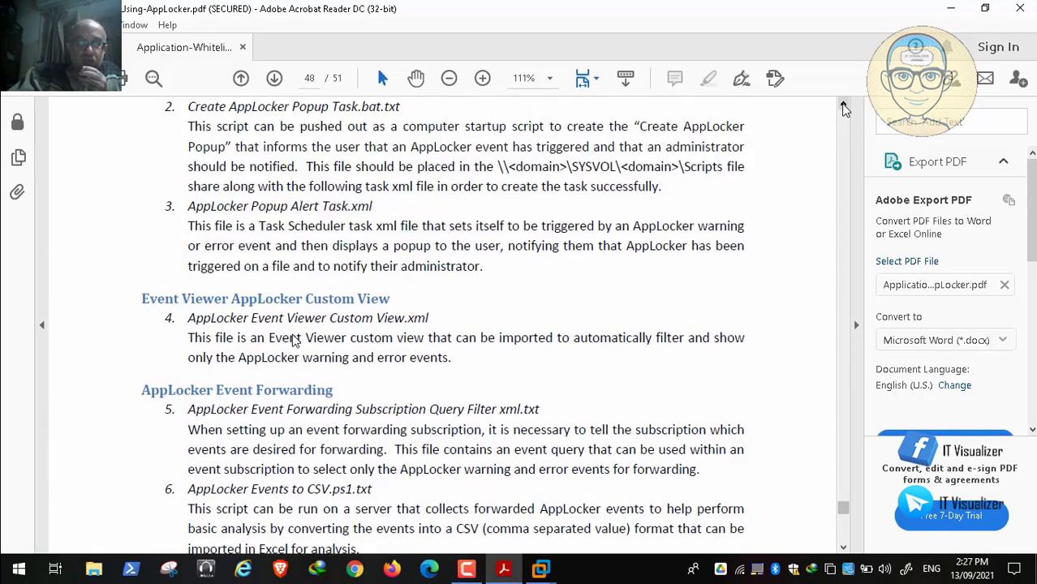
{"action": "left_click", "coordinate": [843, 108]}
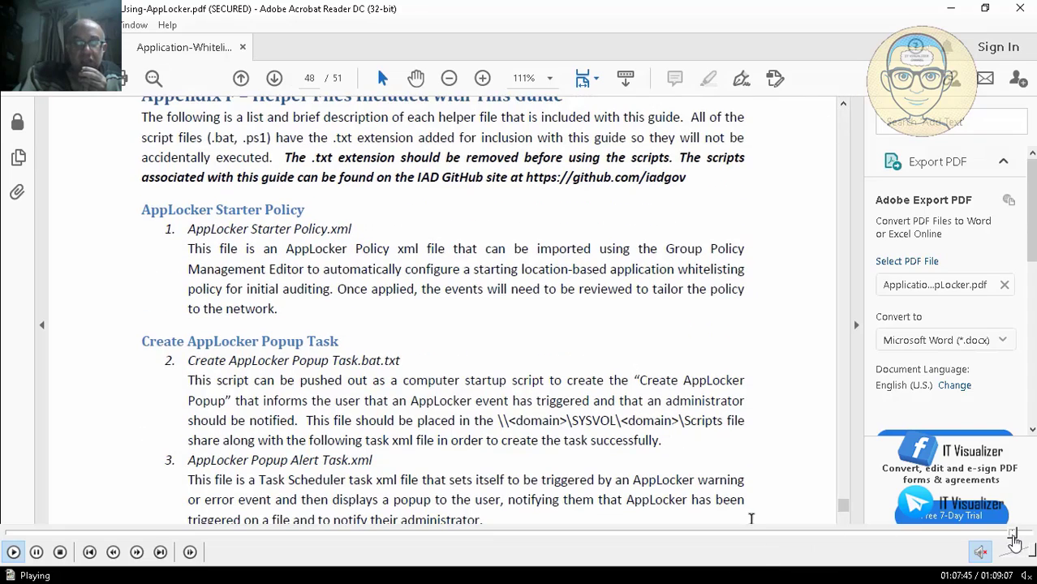
{"action": "left_click", "coordinate": [1022, 533]}
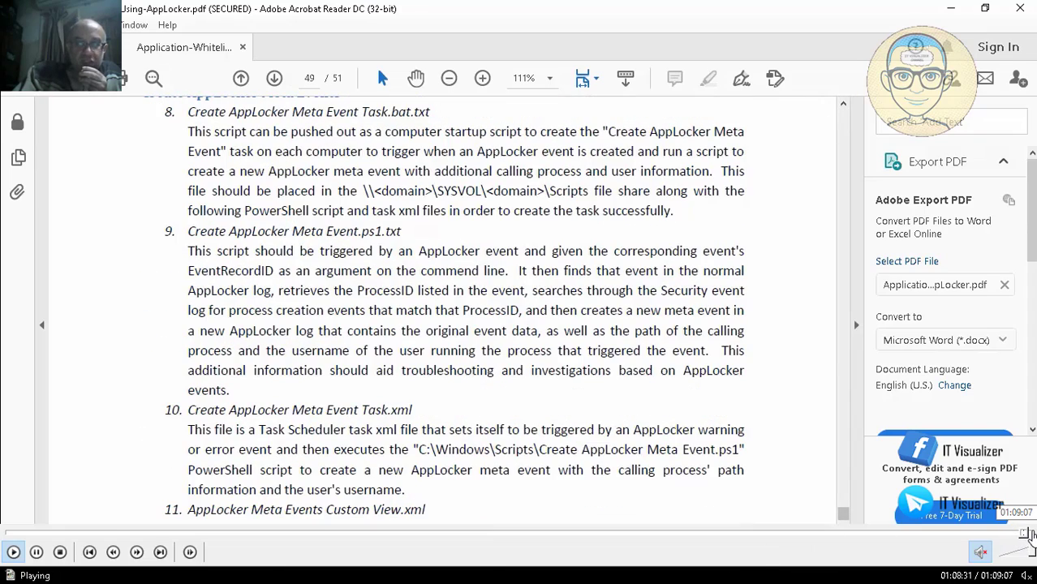
{"action": "left_click", "coordinate": [1032, 534]}
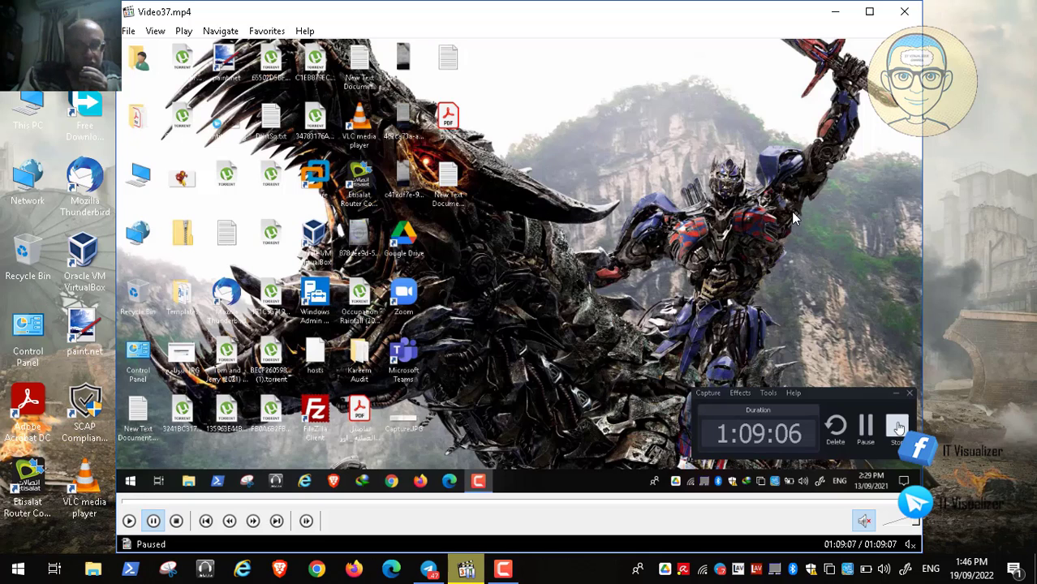